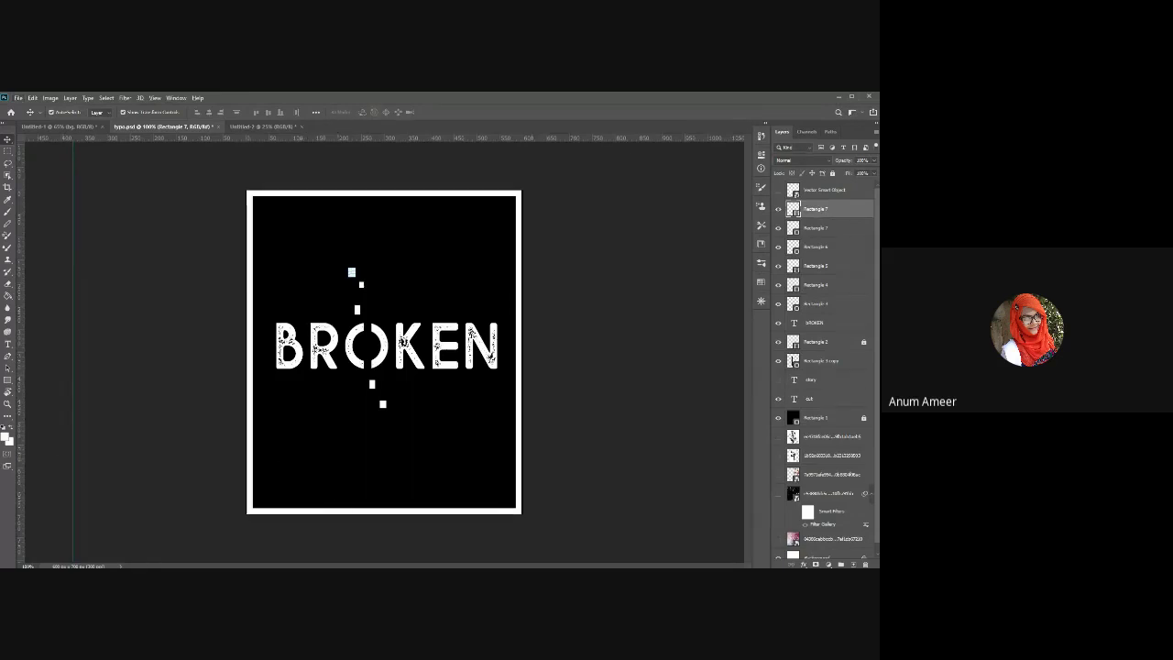
pyautogui.hotkey('ctrl', '+')
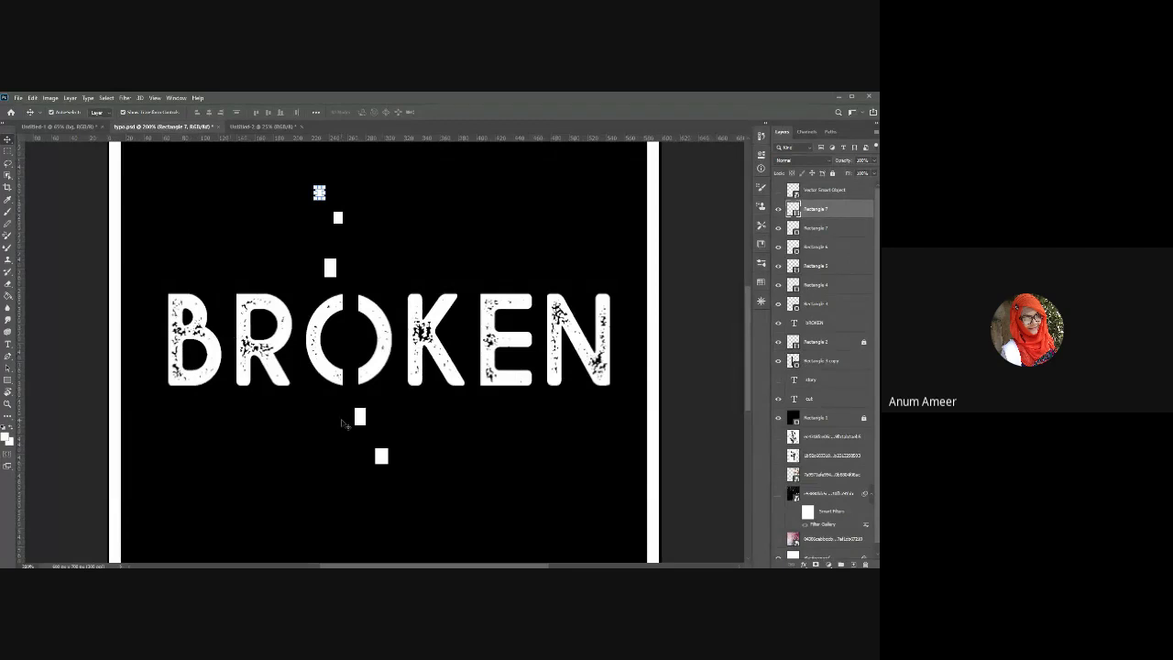
pyautogui.hotkey('ctrl', '-')
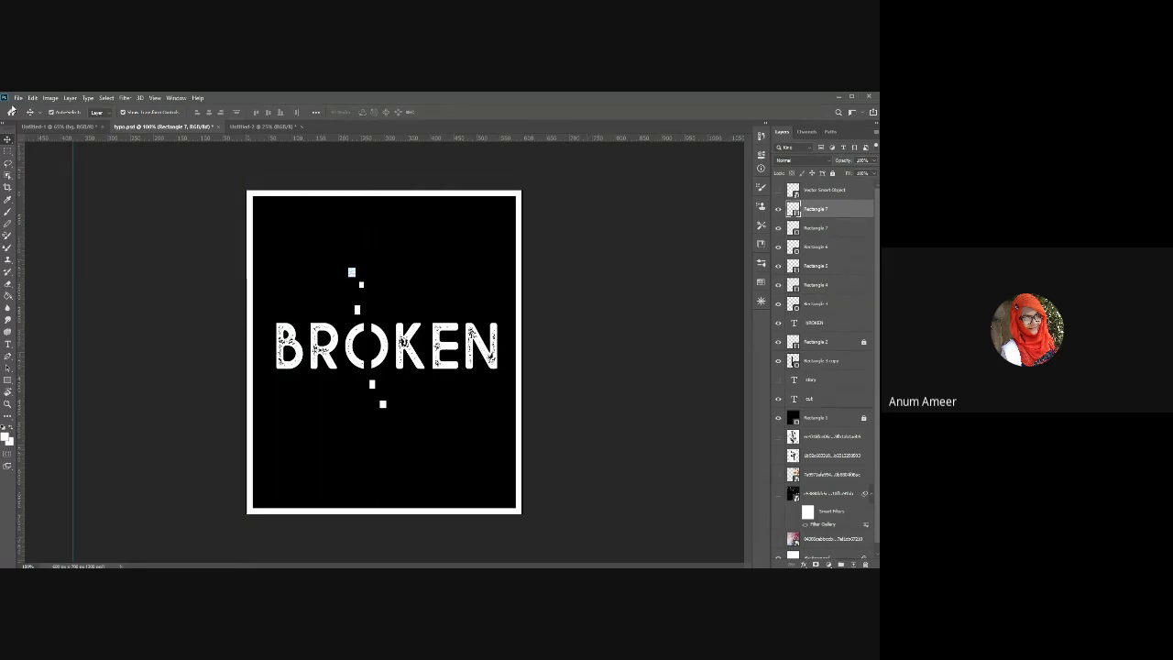
# Create a new A4 document, 210 x 297 mm, in RGB colour with a white background.
pyautogui.hotkey('ctrl', 'n')
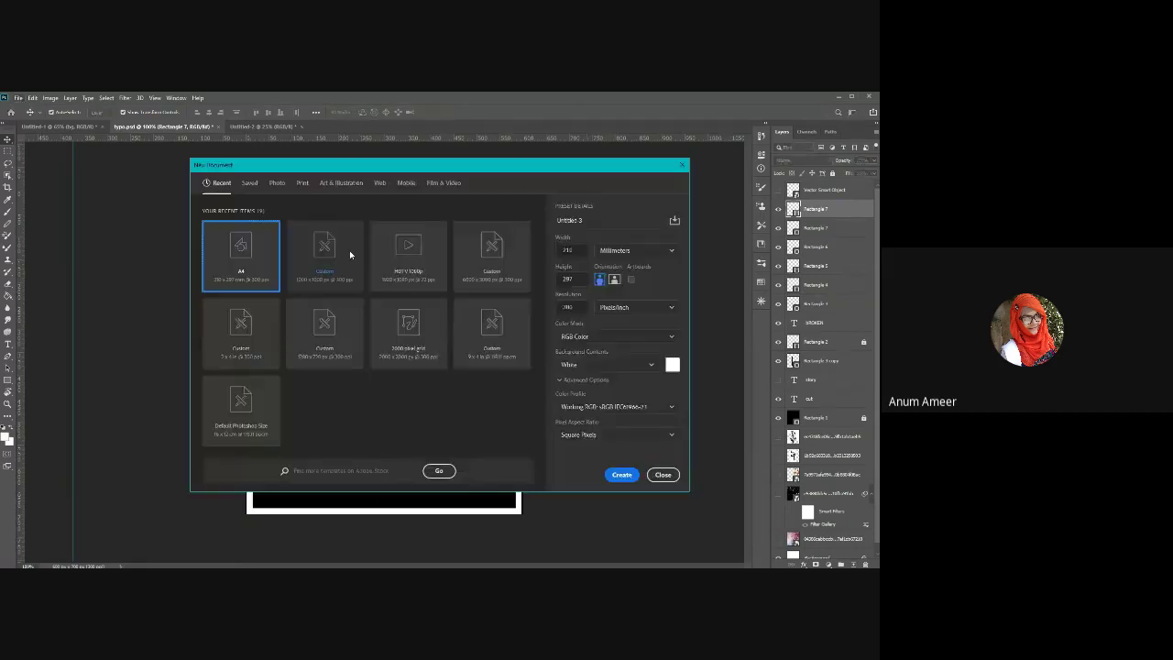
pyautogui.click(620, 475)
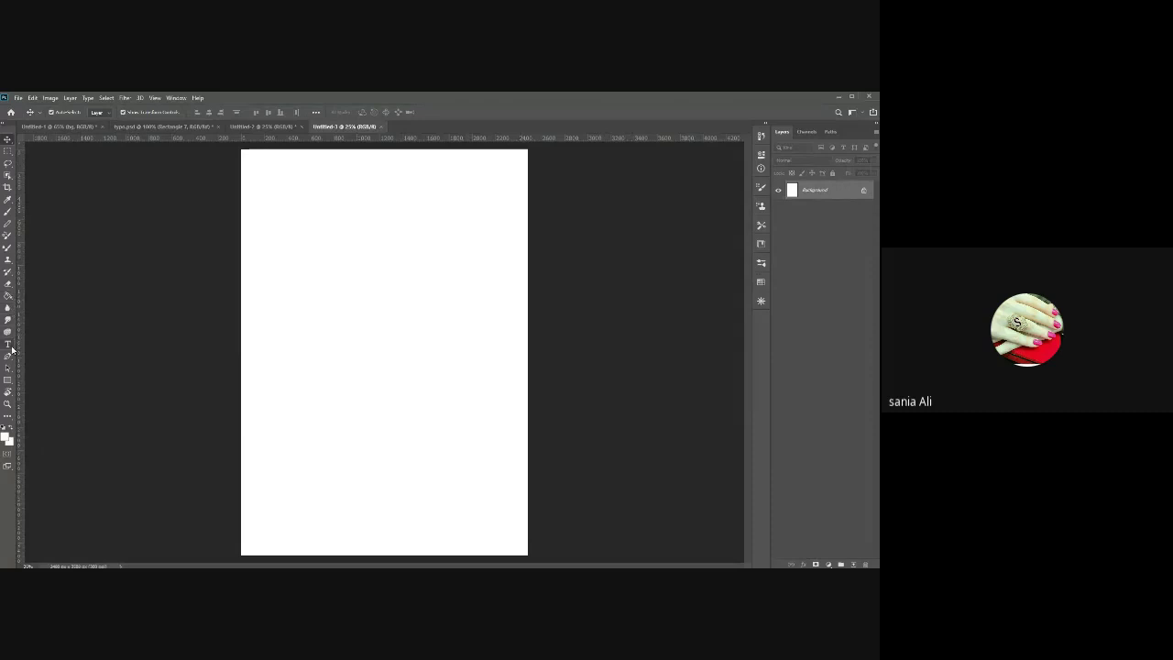
# Add a large paragraph text box with the Lorem ipsum placeholder and move it to the page's horizontal centre.
pyautogui.click(8, 345)
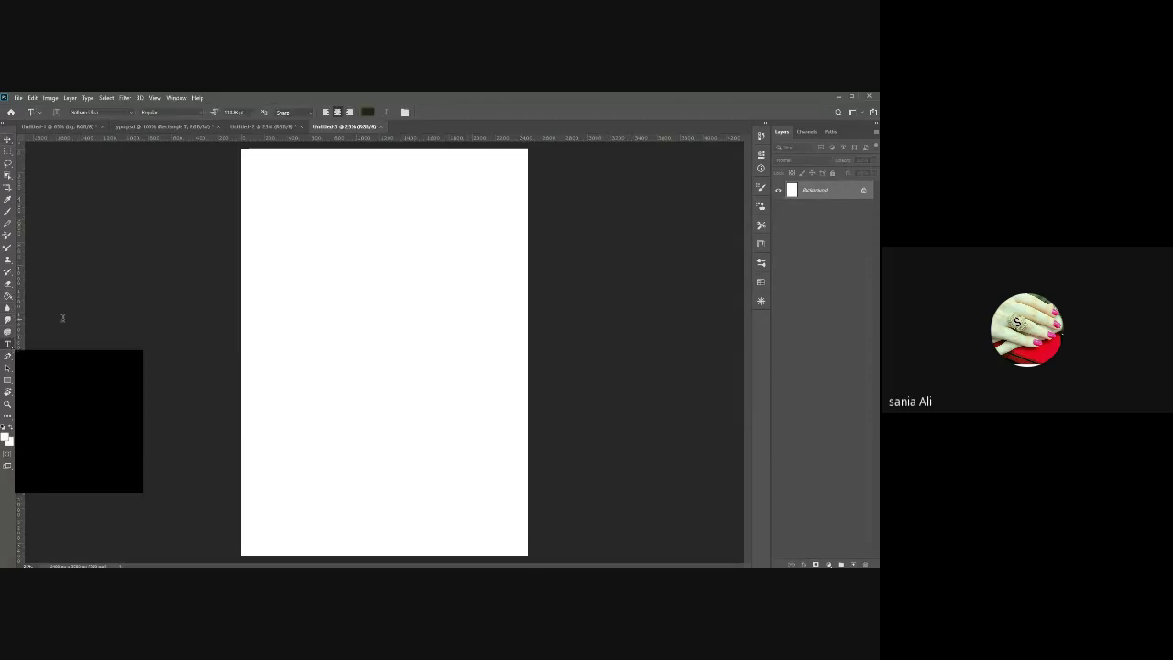
pyautogui.moveTo(310, 247); pyautogui.dragTo(502, 384)
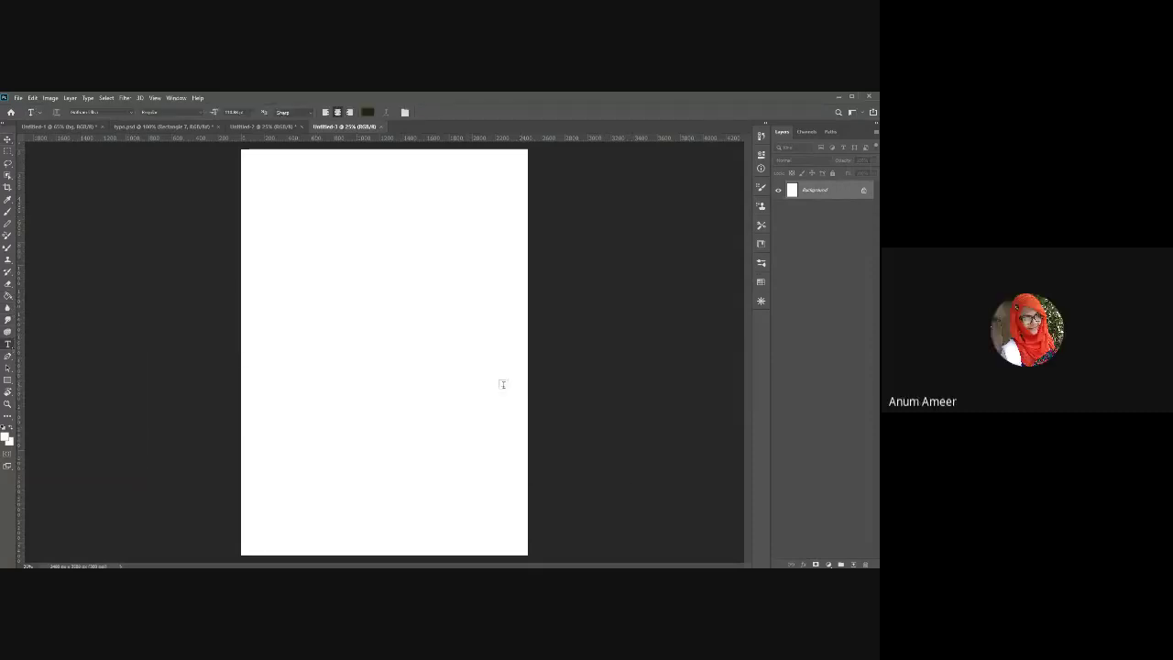
pyautogui.click(8, 138)
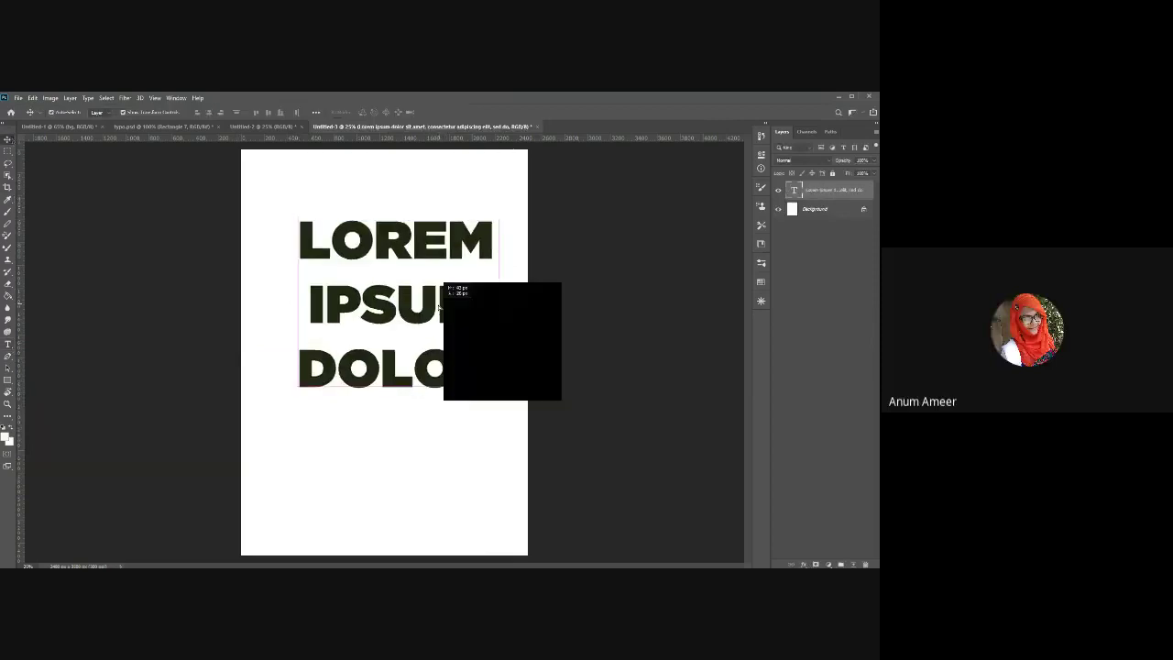
pyautogui.moveTo(457, 315); pyautogui.dragTo(436, 324)
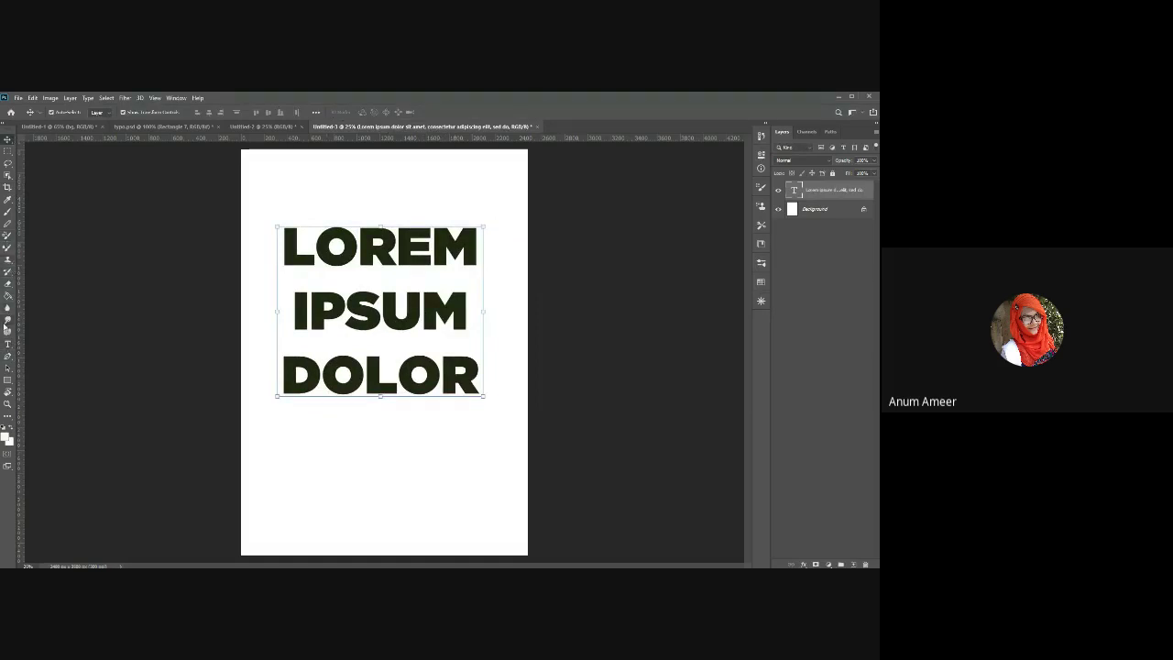
# Add an empty layer above the text and dab white on the L of LOREM with a Soft Round brush.
pyautogui.click(9, 275)
pyautogui.click(8, 247)
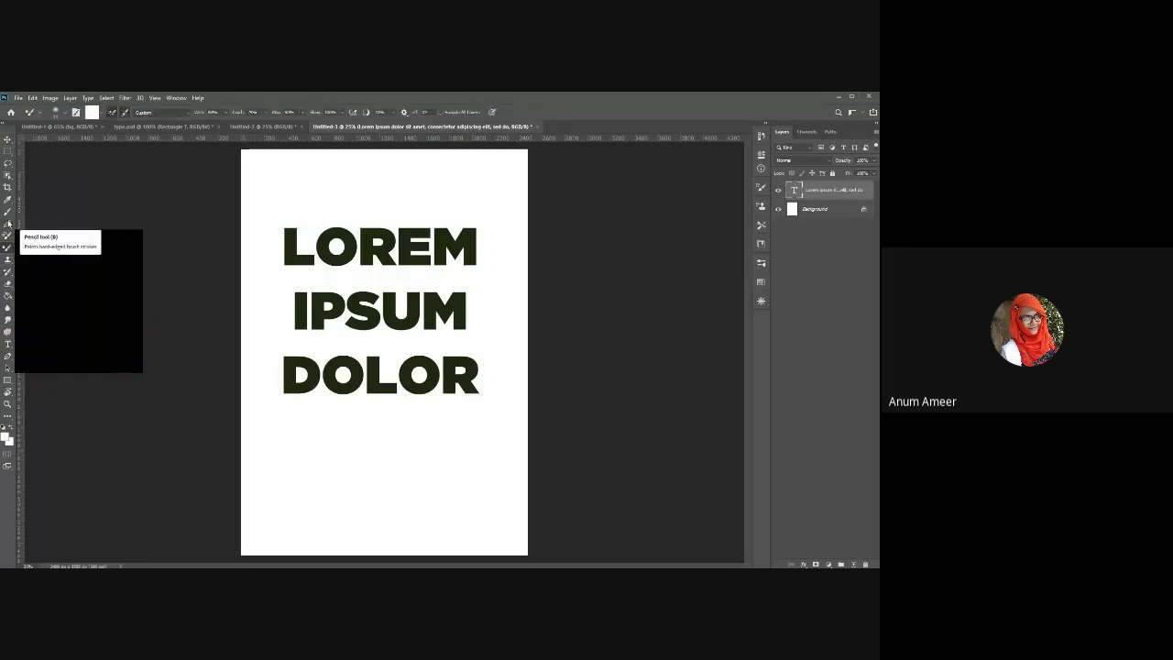
pyautogui.click(8, 213)
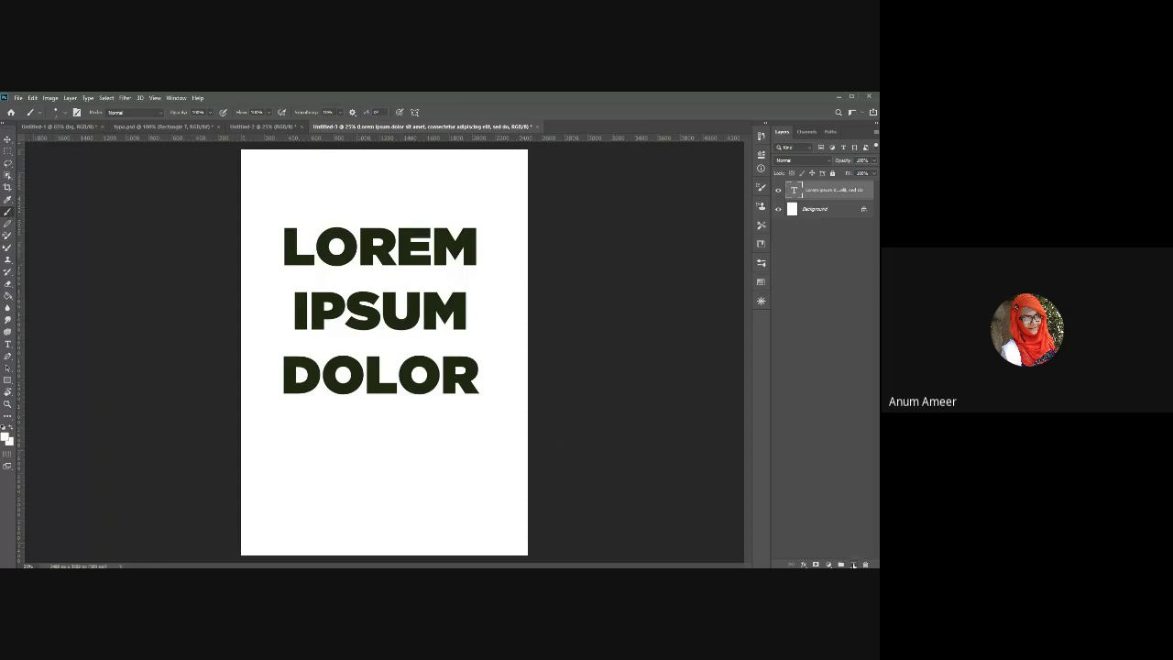
pyautogui.click(853, 566)
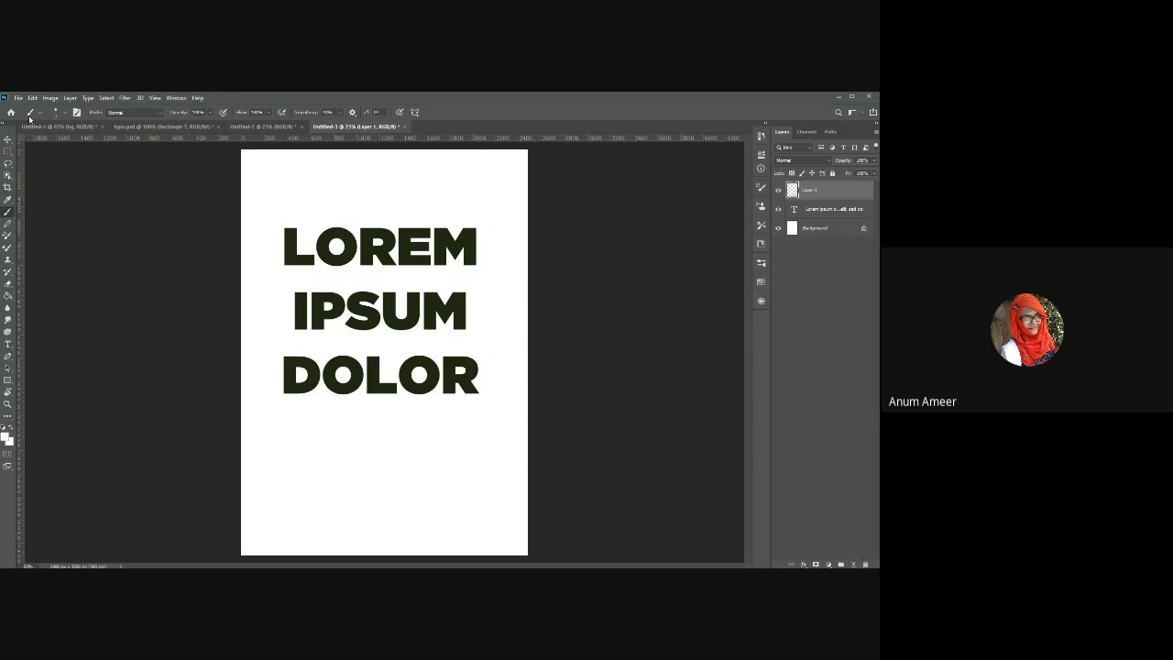
pyautogui.click(57, 112)
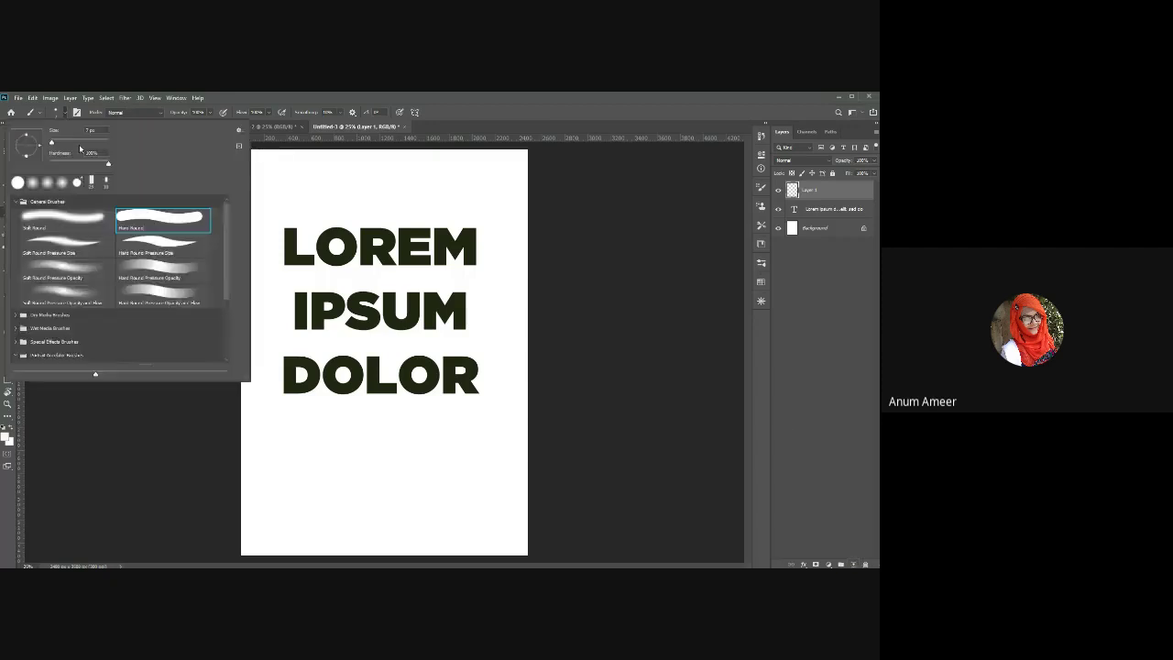
pyautogui.click(92, 224)
pyautogui.click(293, 259)
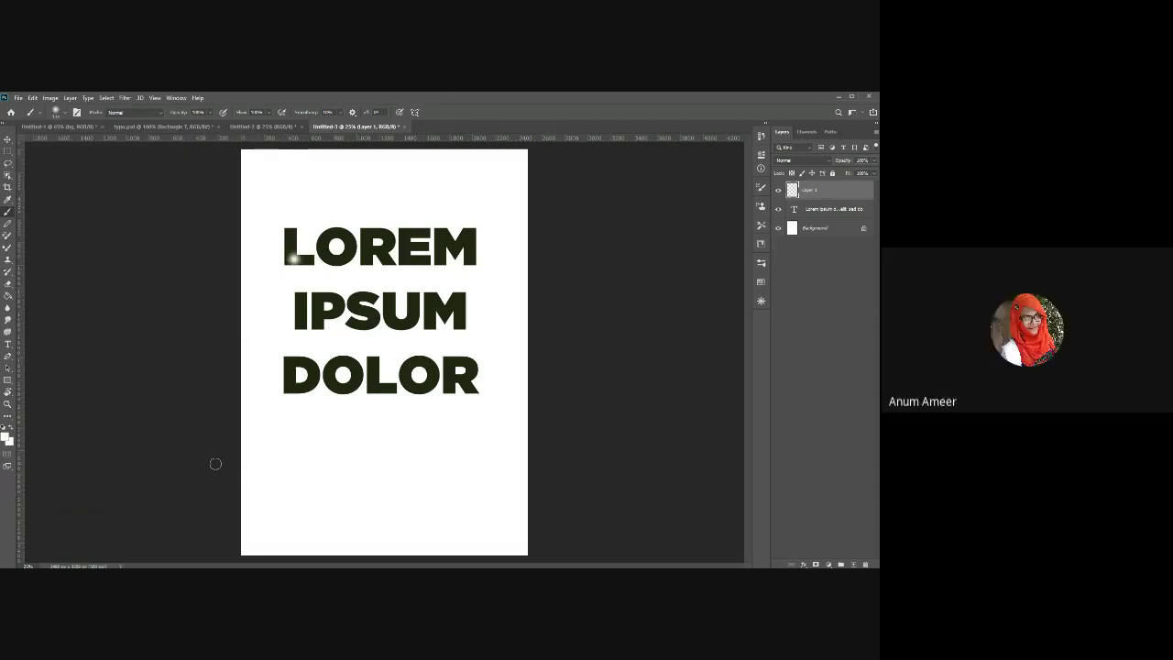
# Choose a rough bristle brush tip and an orange-brown foreground colour, and paint a zigzag stroke across the three words on Layer 1.
pyautogui.click(64, 113)
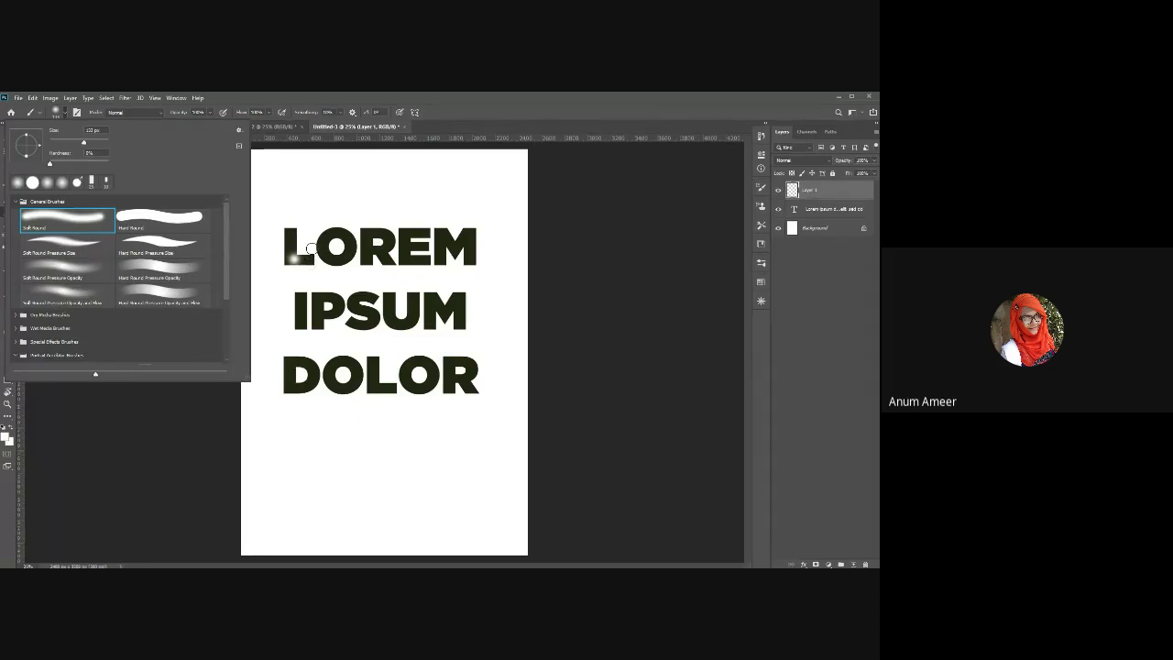
pyautogui.click(77, 116)
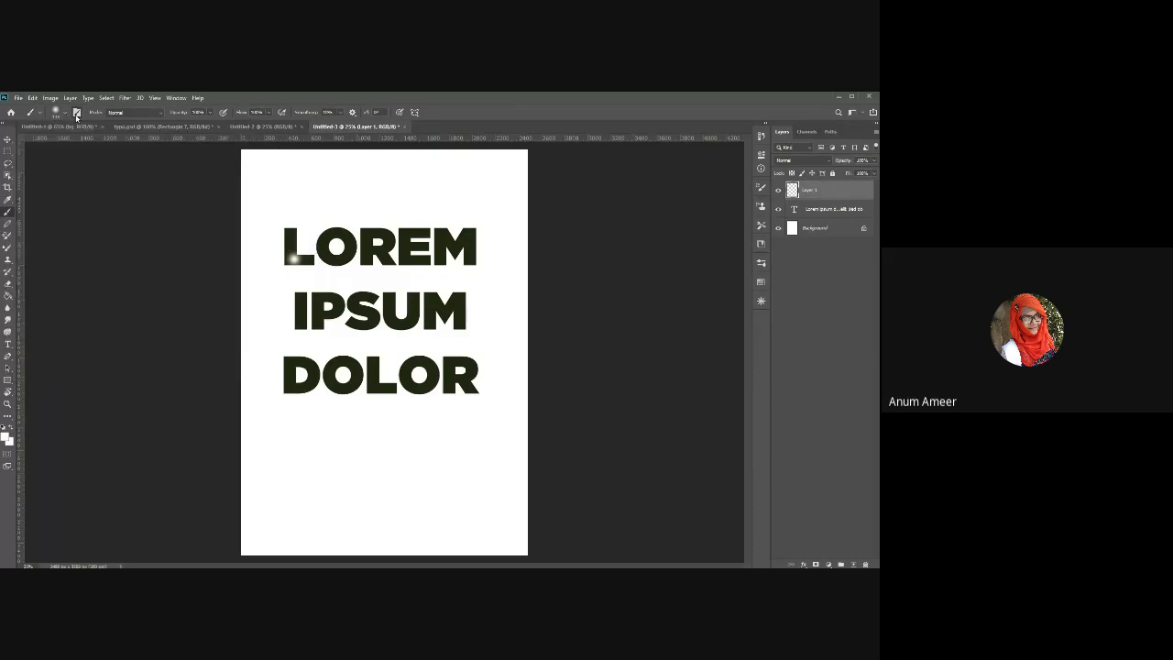
pyautogui.click(77, 112)
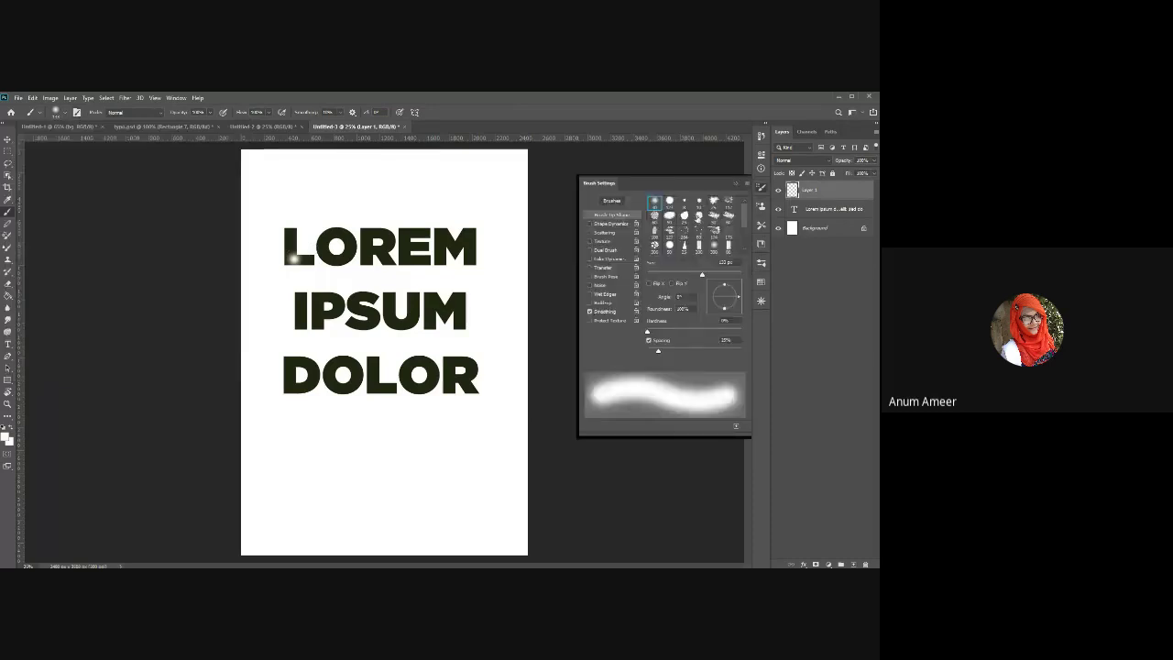
pyautogui.click(716, 217)
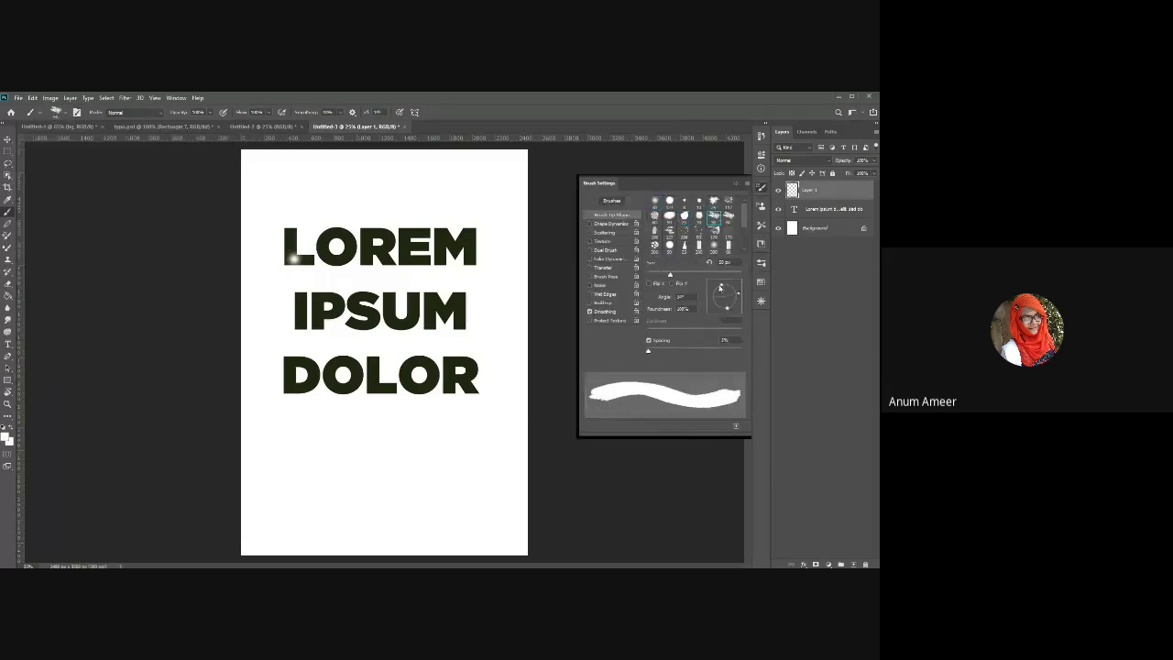
pyautogui.click(4, 437)
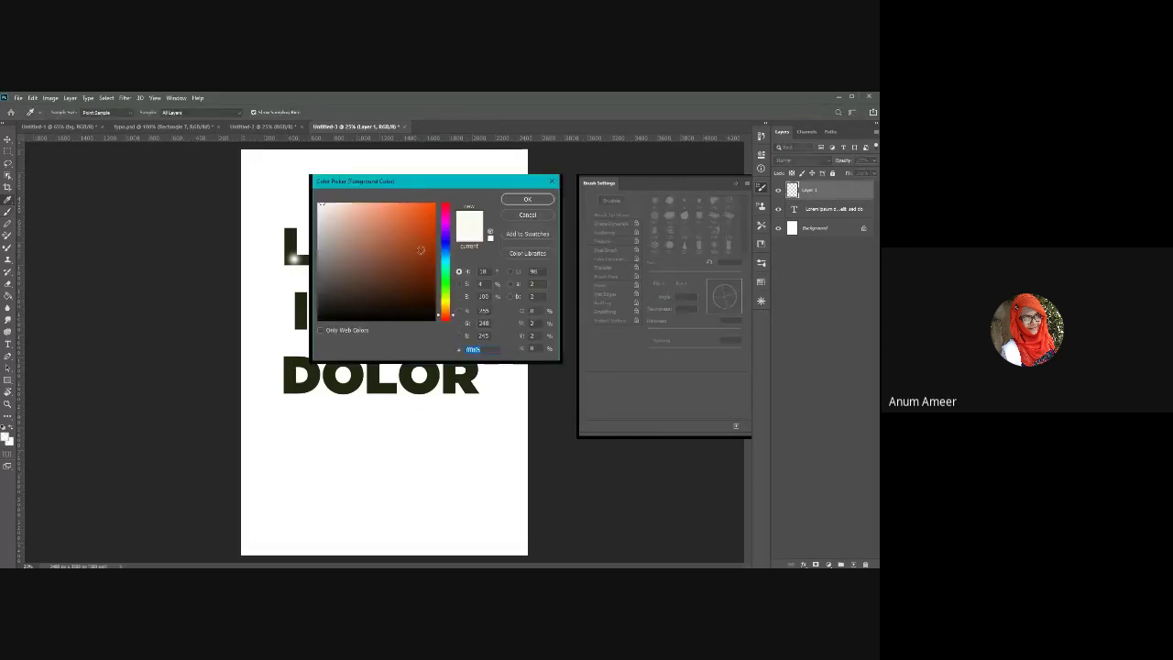
pyautogui.click(530, 198)
pyautogui.press('b')
pyautogui.moveTo(263, 272)
pyautogui.mouseDown()
pyautogui.moveTo(339, 213)
pyautogui.moveTo(414, 424)
pyautogui.moveTo(510, 323)
pyautogui.moveTo(481, 453)
pyautogui.mouseUp()
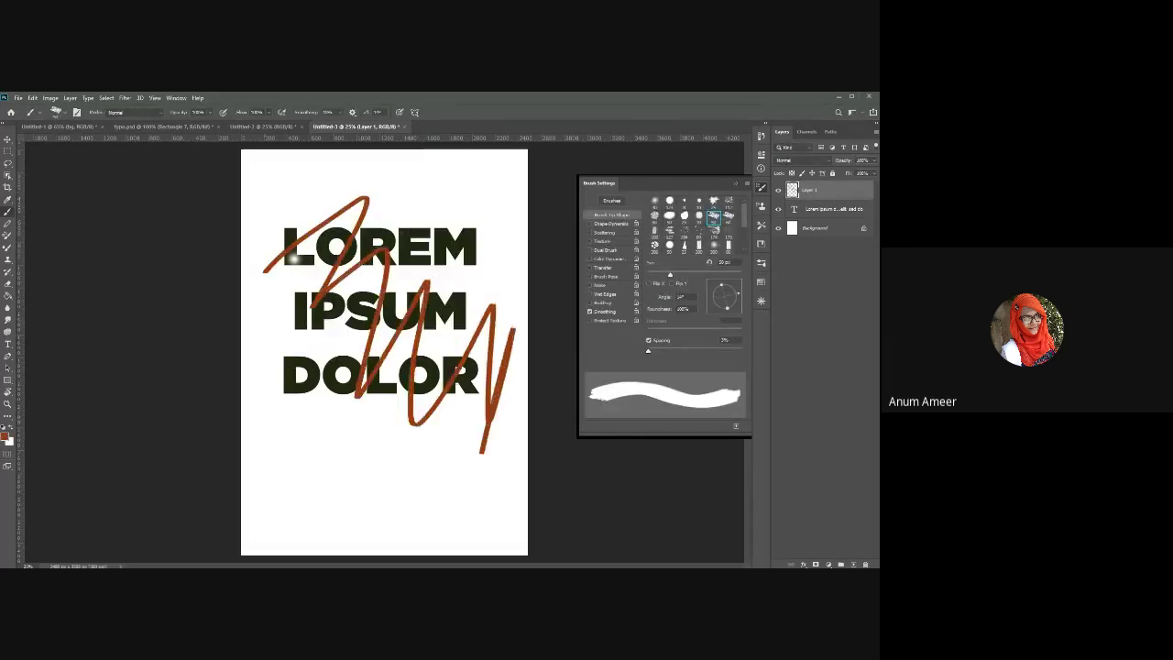
# Move the painted Layer 1 beneath the text layer, back above it, and beneath it again to compare the stacking.
pyautogui.moveTo(807, 193); pyautogui.dragTo(806, 222)
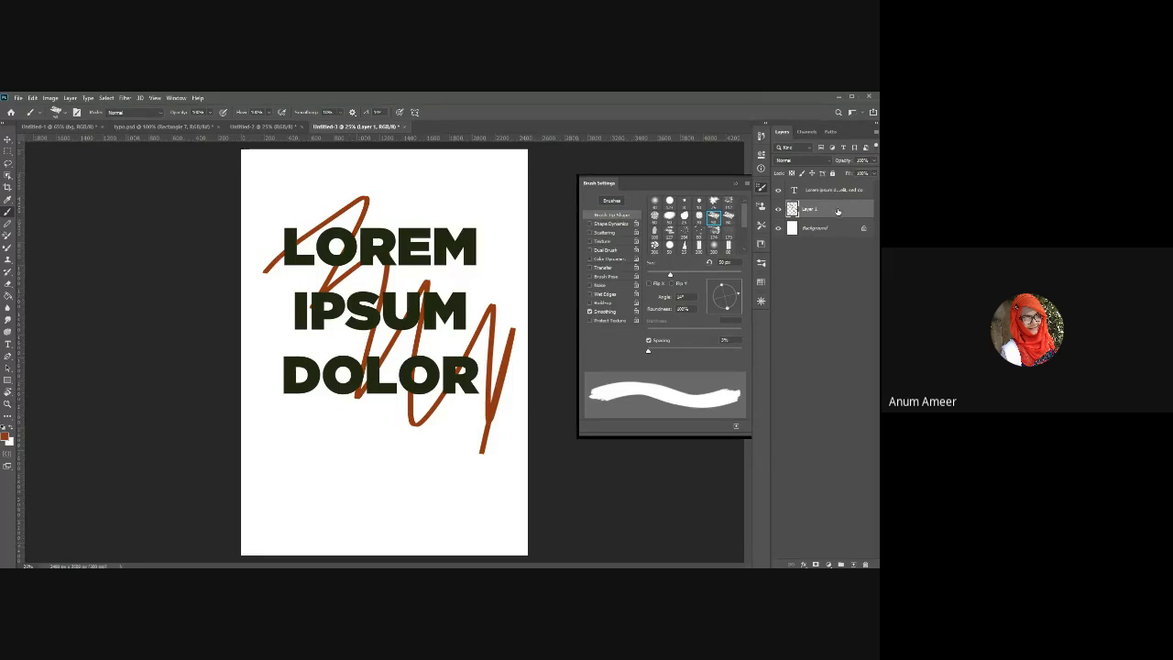
pyautogui.moveTo(836, 215); pyautogui.dragTo(832, 186)
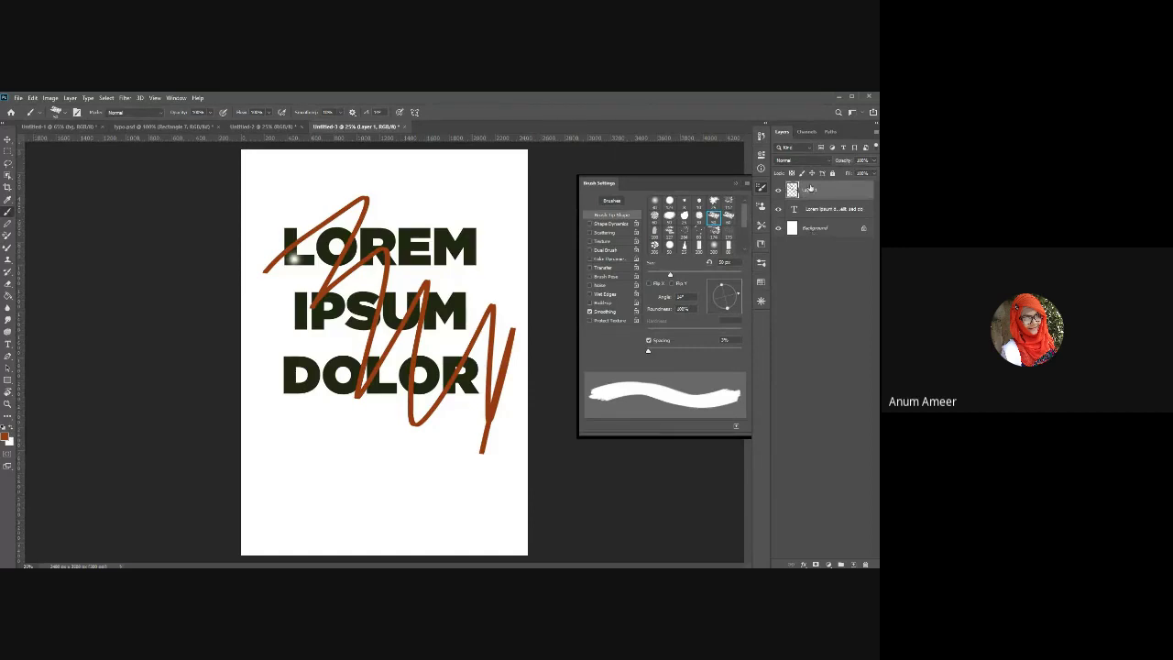
pyautogui.moveTo(810, 189); pyautogui.dragTo(816, 214)
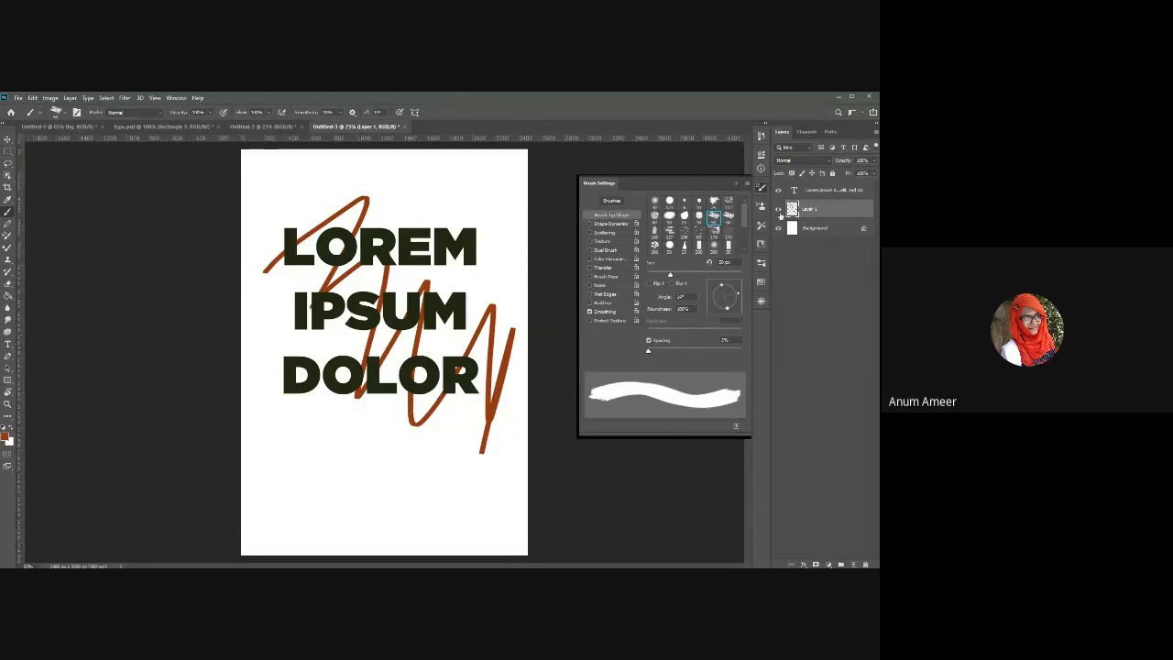
# Hide Layer 1 and try to paint on it with the Brush tool.
pyautogui.click(778, 209)
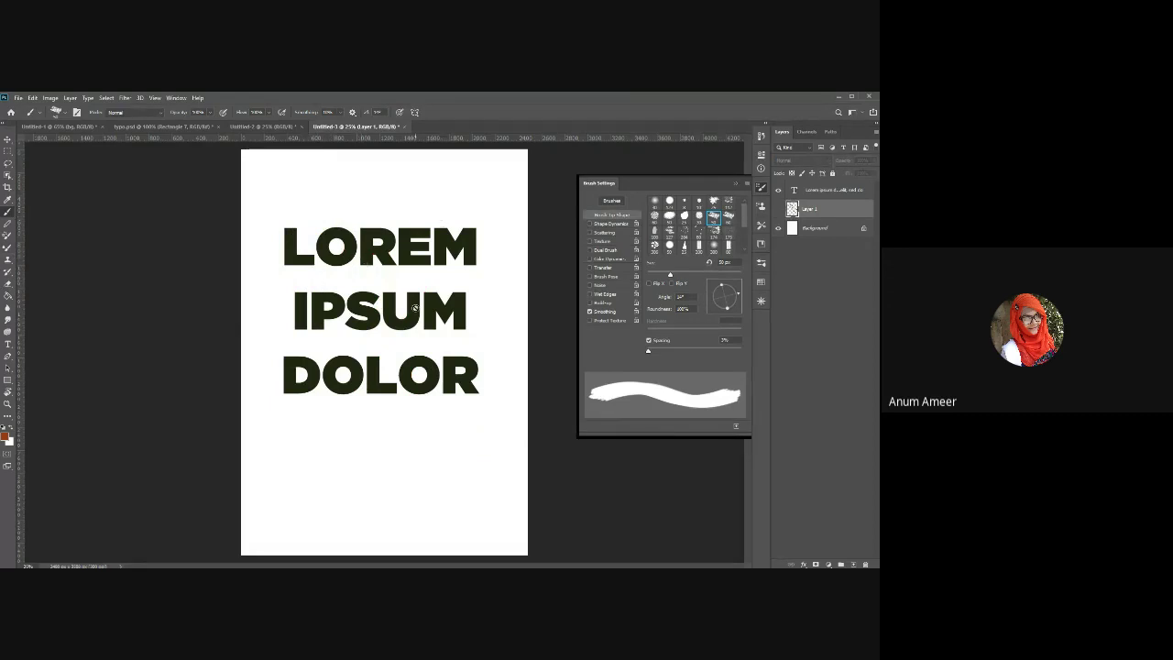
pyautogui.click(395, 306)
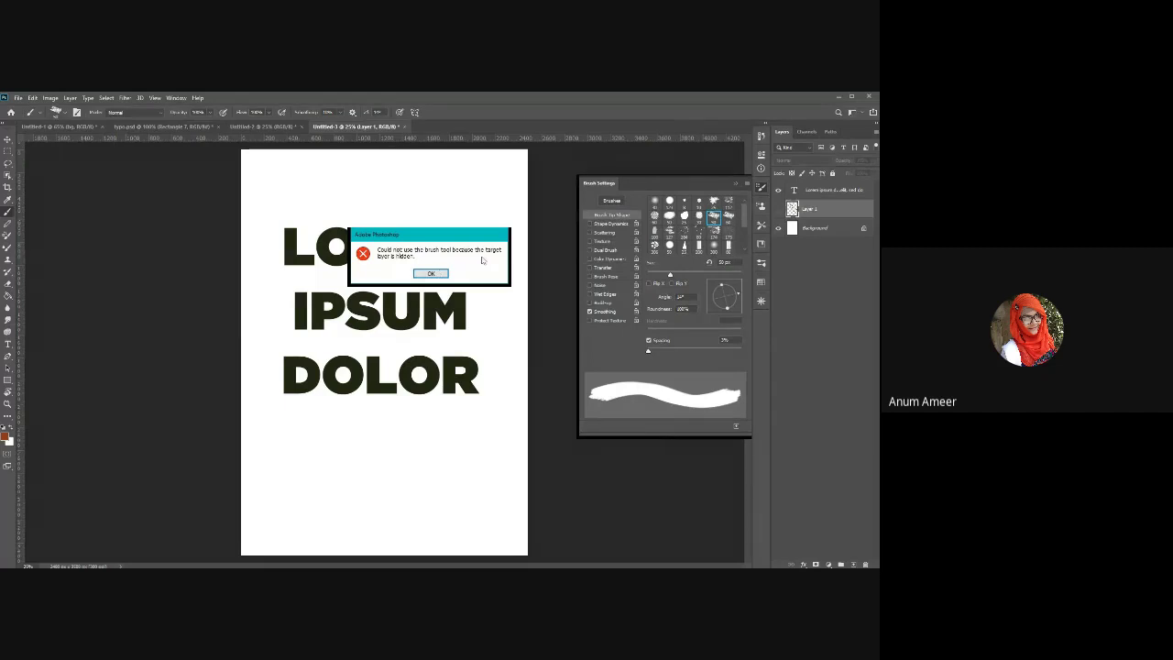
pyautogui.click(431, 274)
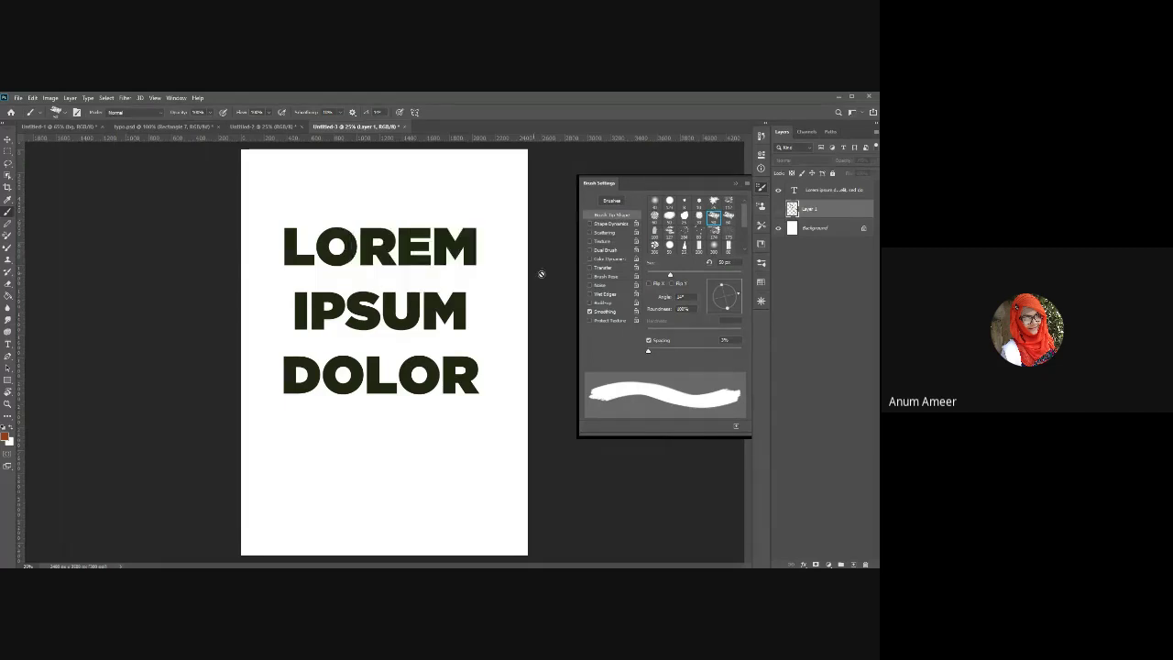
# Rasterize the Lorem ipsum text layer and paint an orange-brown zigzag stroke directly over its words.
pyautogui.click(832, 188)
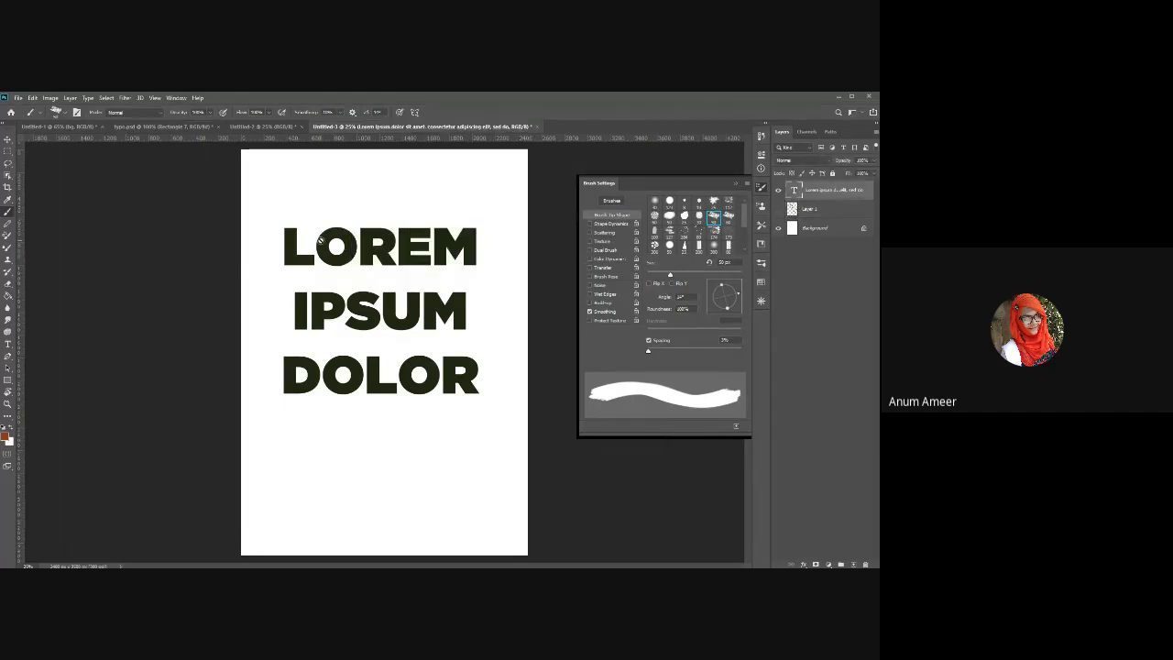
pyautogui.click(321, 242)
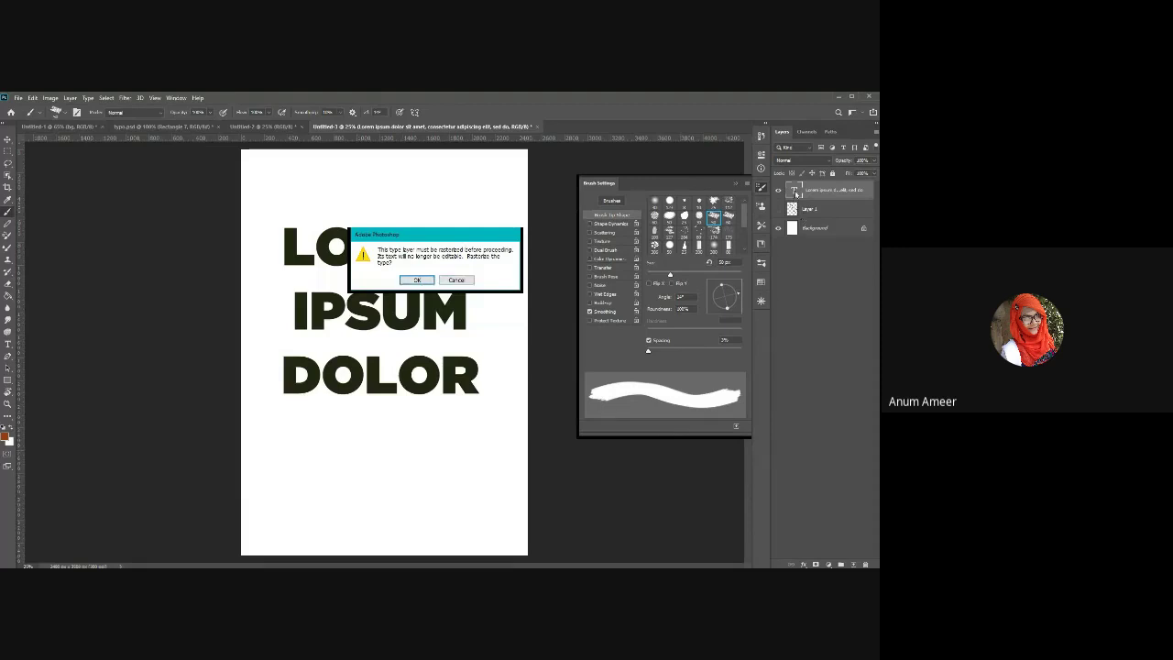
pyautogui.click(416, 279)
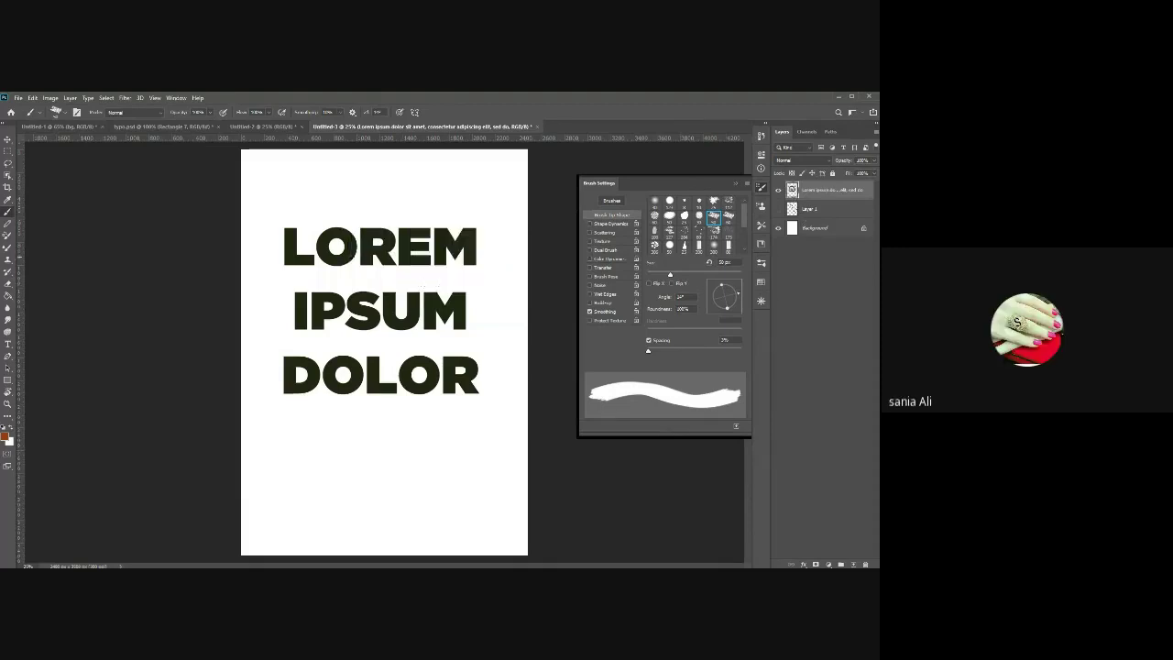
pyautogui.moveTo(313, 243)
pyautogui.mouseDown()
pyautogui.moveTo(383, 227)
pyautogui.moveTo(481, 307)
pyautogui.moveTo(504, 292)
pyautogui.mouseUp()
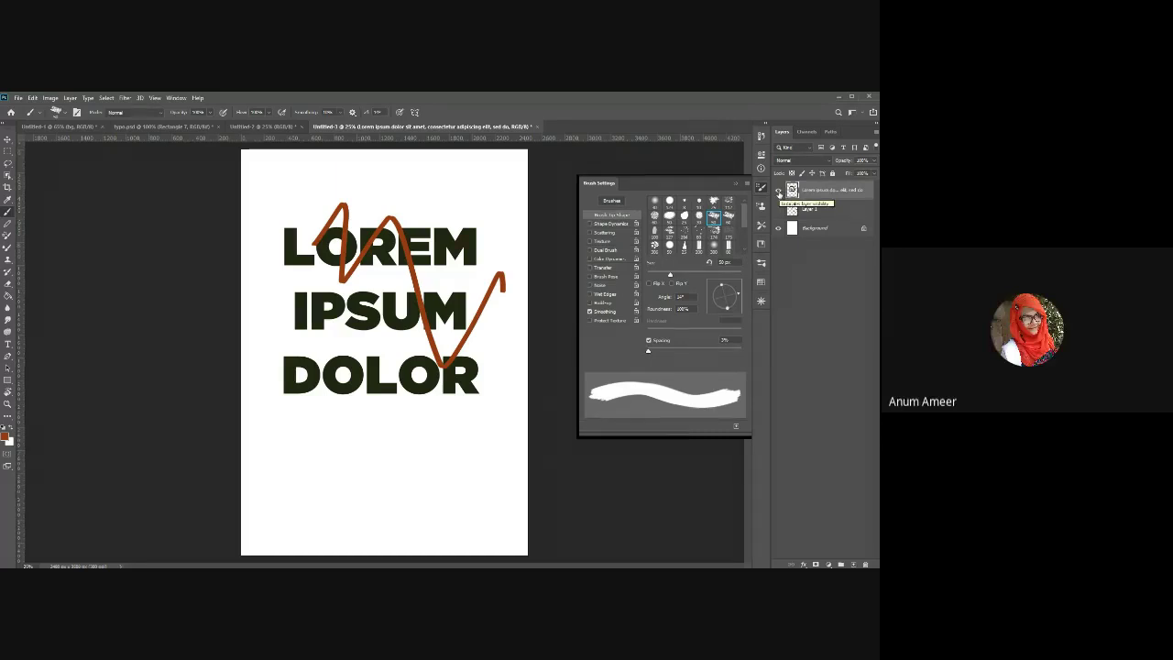
# Paint a second stroke diagonally down across the words on the rasterized text layer, toggling the layer's visibility to check it.
pyautogui.click(779, 191)
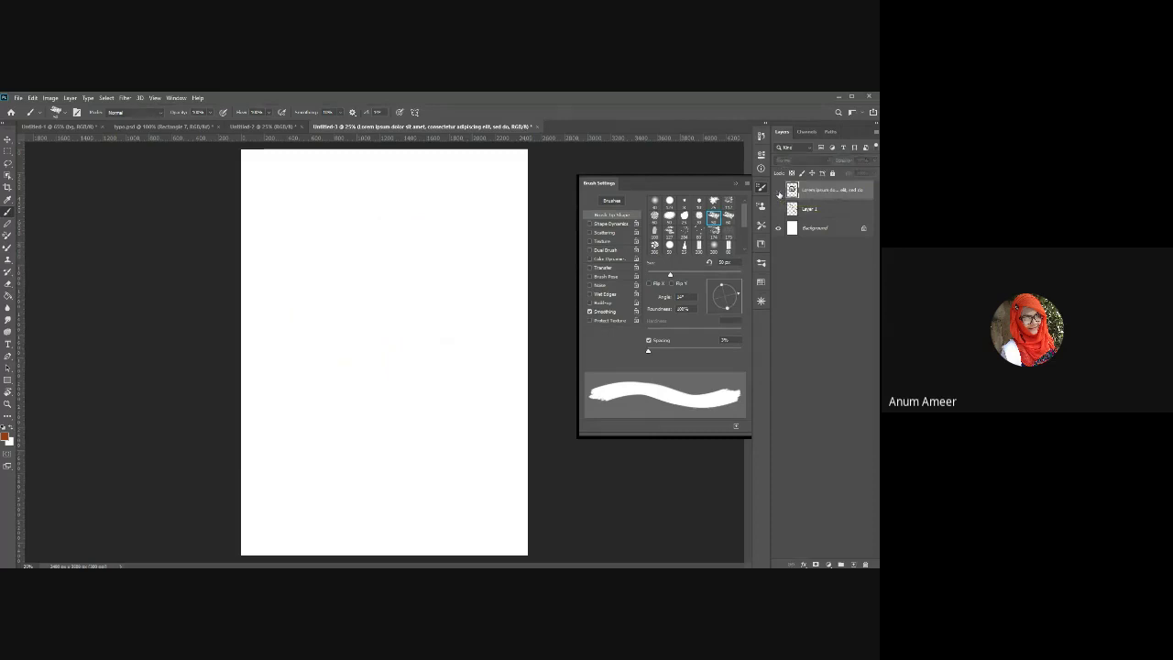
pyautogui.click(779, 192)
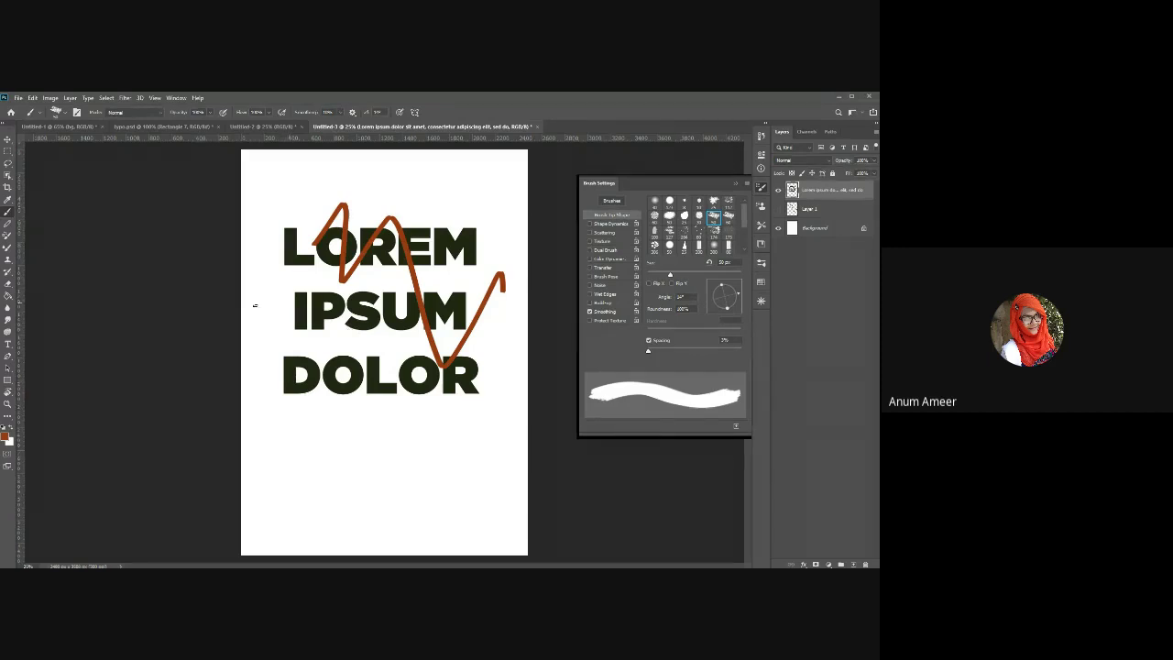
pyautogui.moveTo(305, 240)
pyautogui.mouseDown()
pyautogui.moveTo(320, 290)
pyautogui.moveTo(555, 455)
pyautogui.mouseUp()
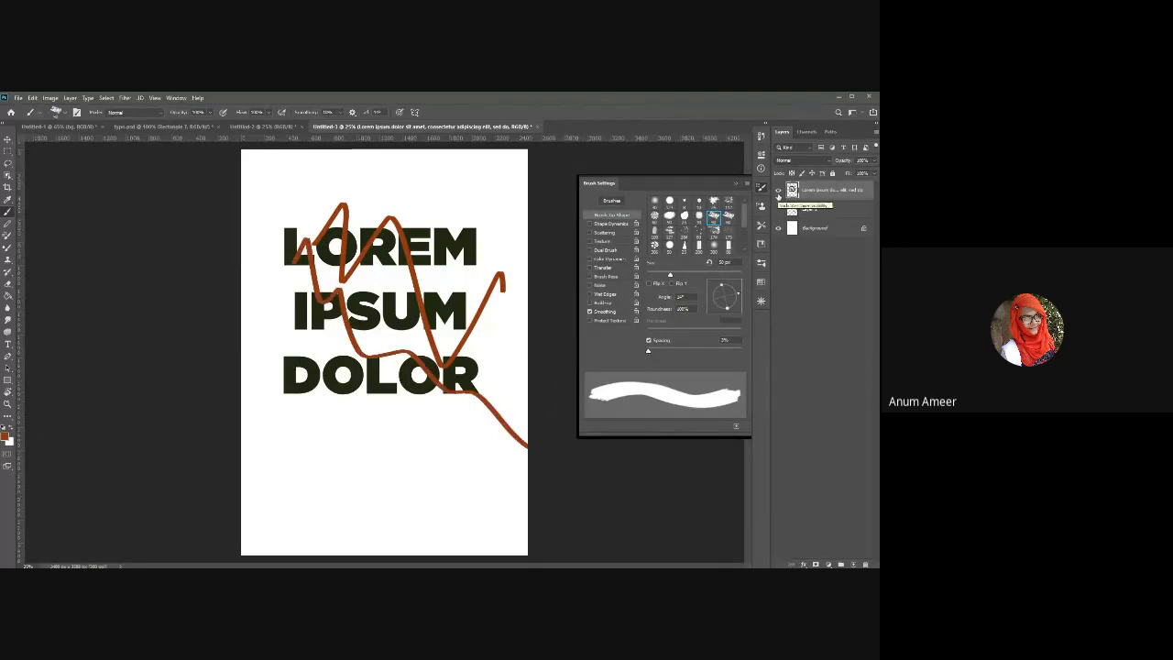
pyautogui.click(778, 192)
pyautogui.click(778, 191)
# Undo both brush strokes, the visibility changes and the rasterizing of the Lorem ipsum text layer.
pyautogui.hotkey('ctrl', 'z')
pyautogui.hotkey('ctrl', 'z')
pyautogui.hotkey('ctrl', 'z')
pyautogui.hotkey('ctrl', 'z')
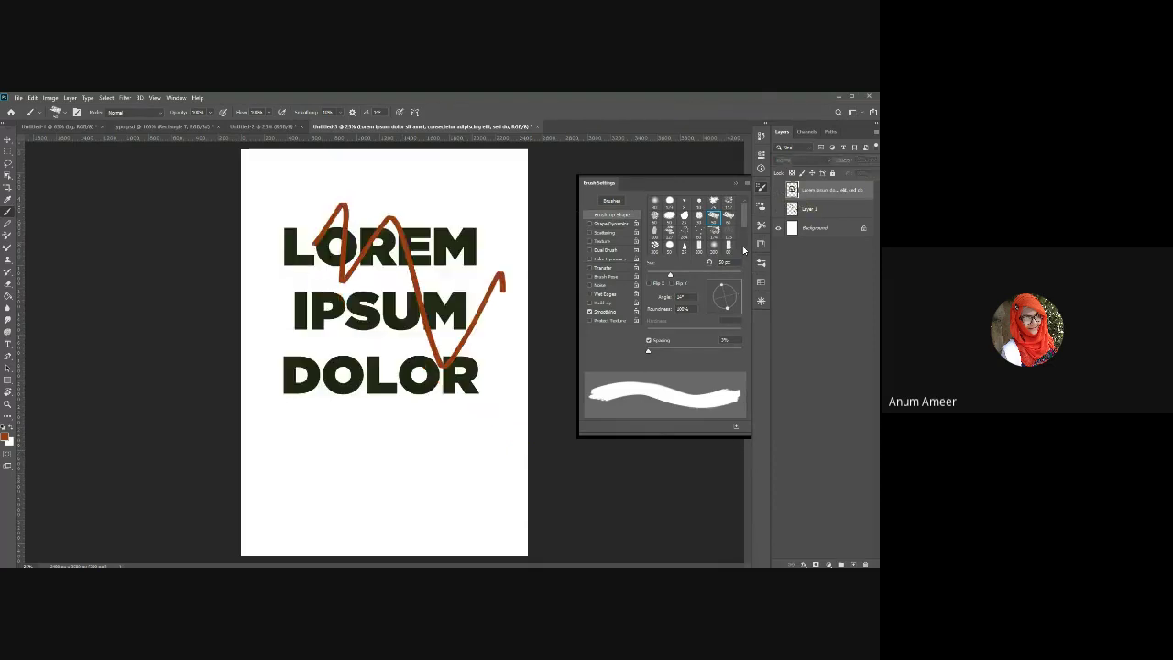
pyautogui.hotkey('ctrl', 'z')
pyautogui.hotkey('ctrl', 'z')
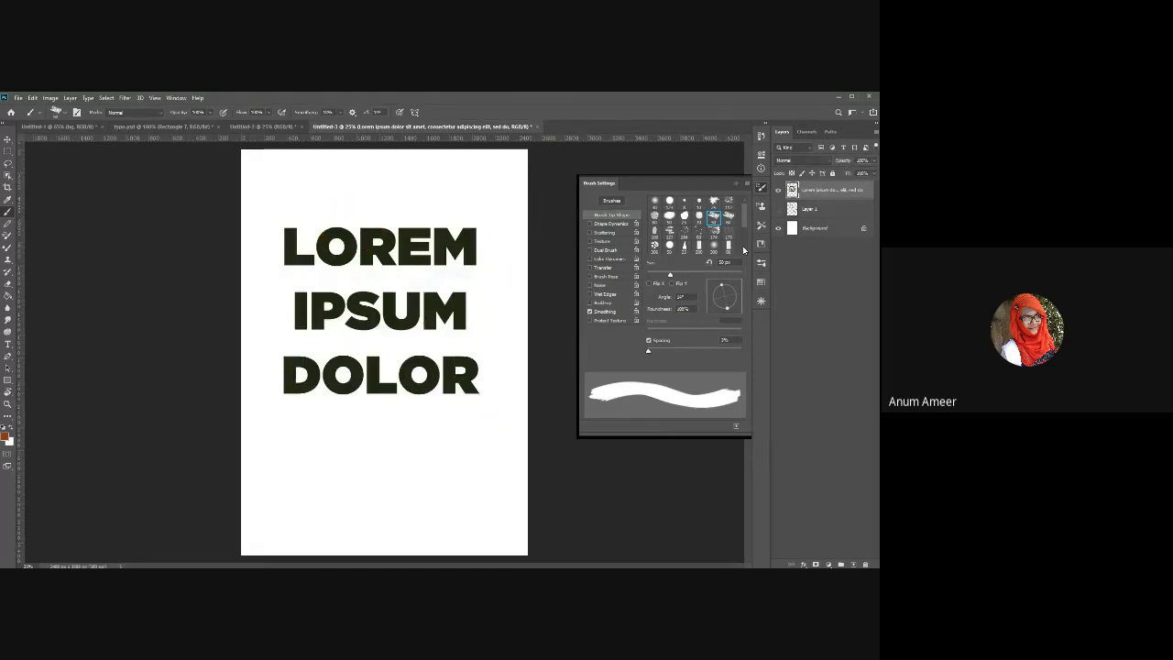
pyautogui.hotkey('ctrl', 'z')
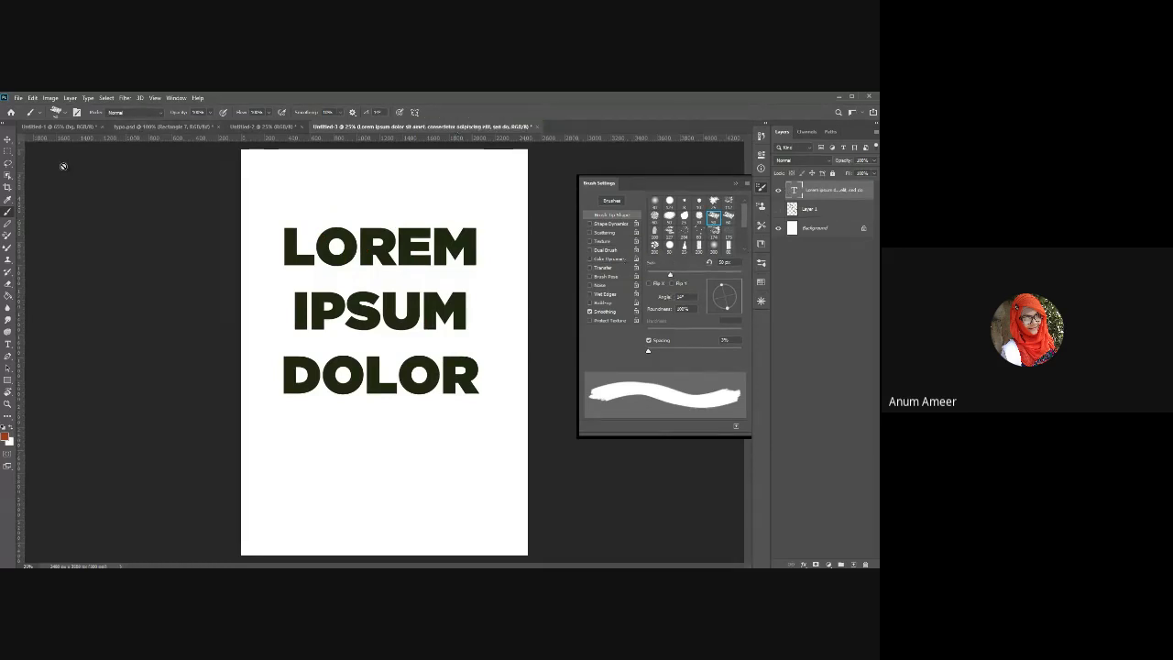
pyautogui.click(39, 115)
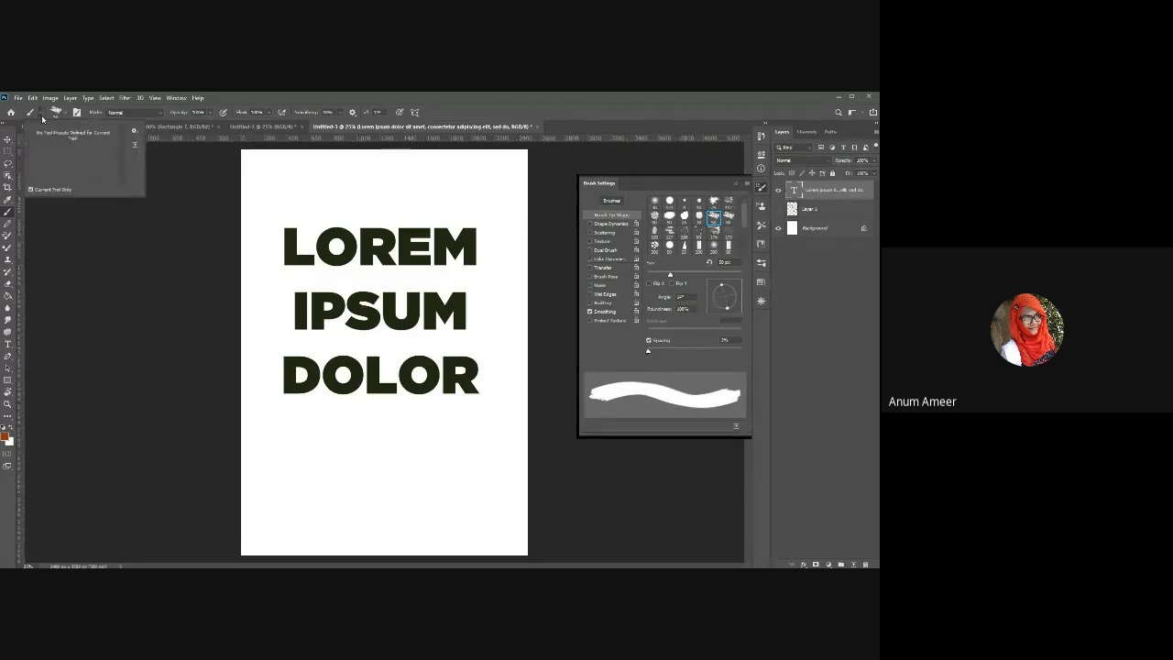
pyautogui.click(56, 112)
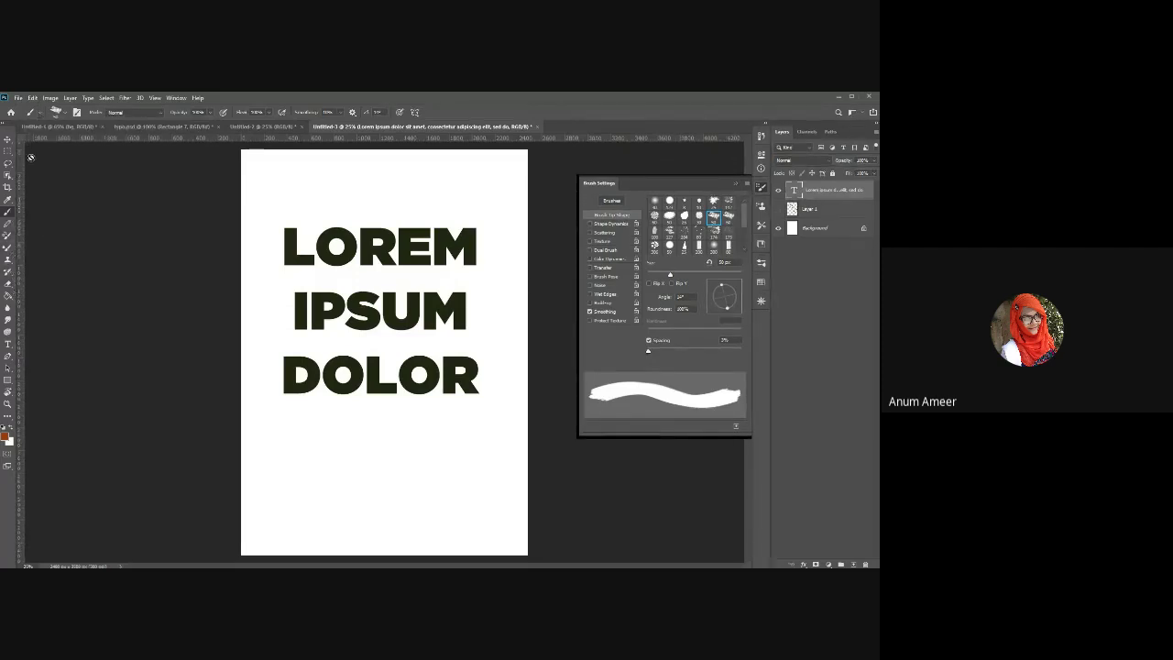
pyautogui.click(56, 112)
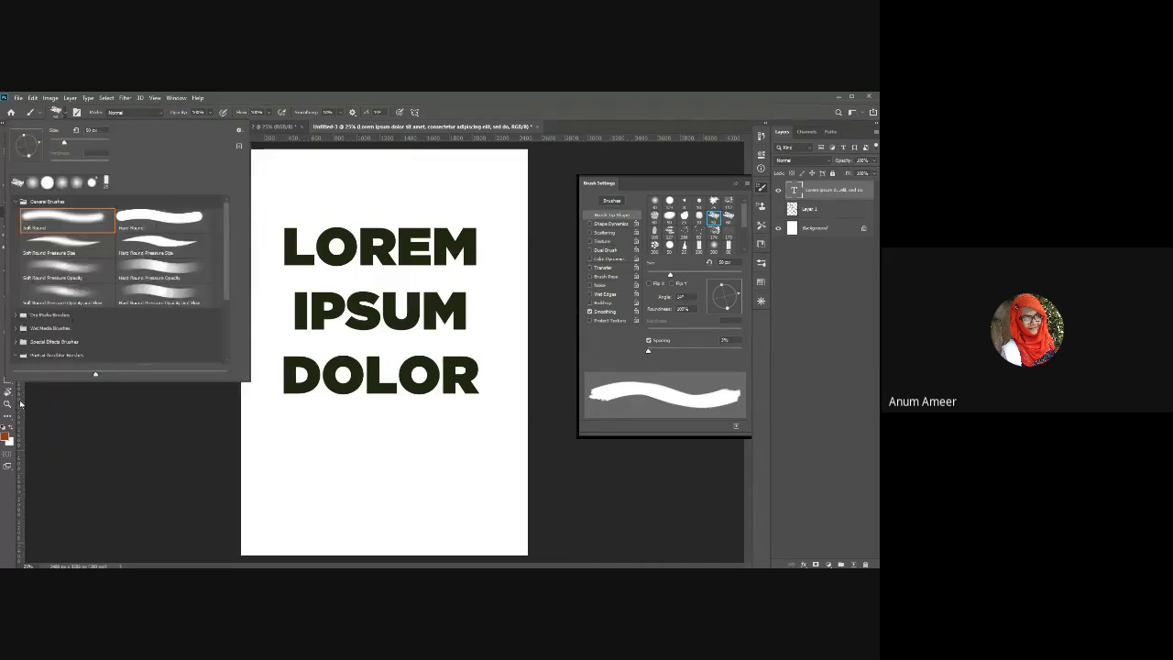
pyautogui.click(22, 404)
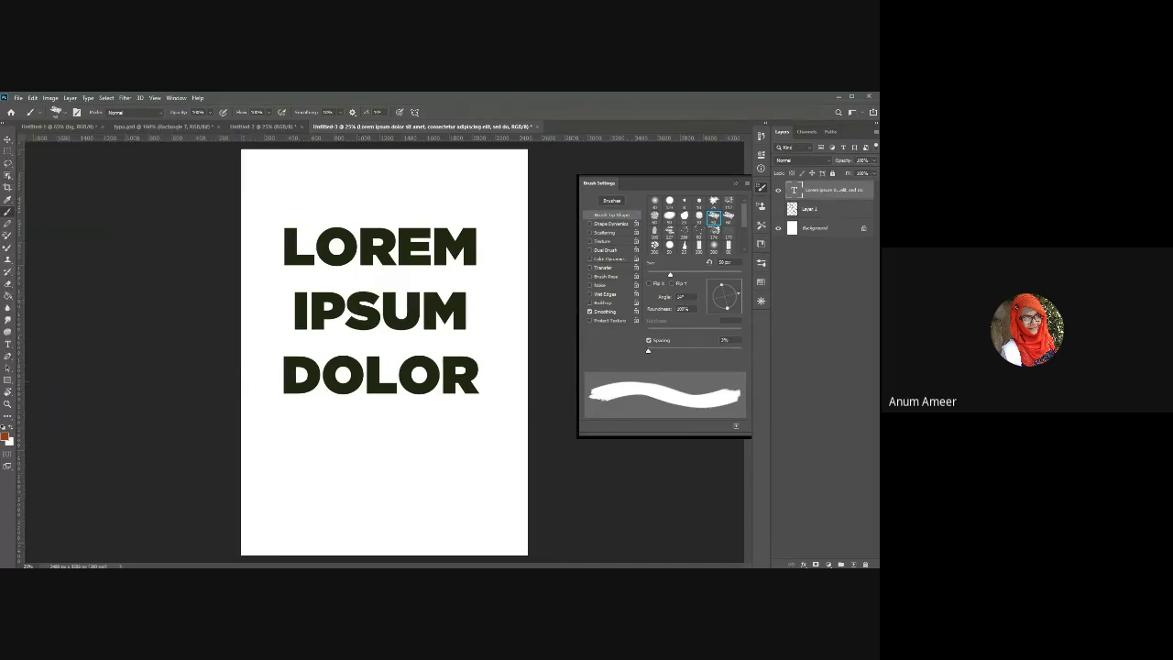
# Choose the Eraser tool with a splatter-shaped tip and rasterize the Lorem ipsum text layer for erasing.
pyautogui.click(7, 283)
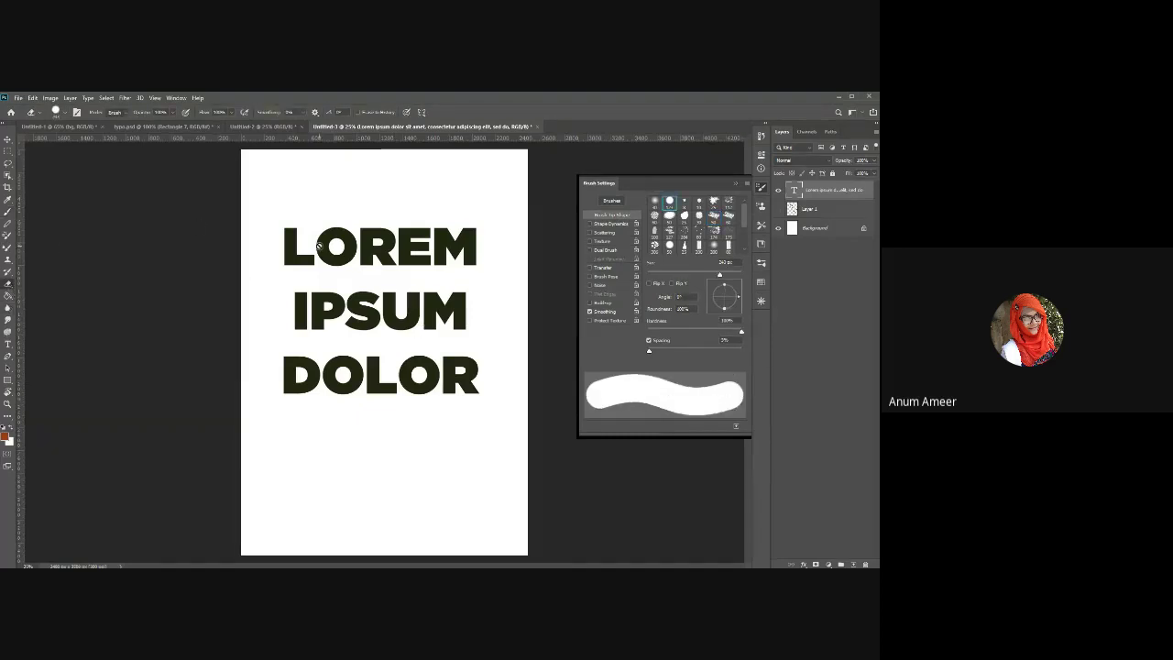
pyautogui.click(713, 204)
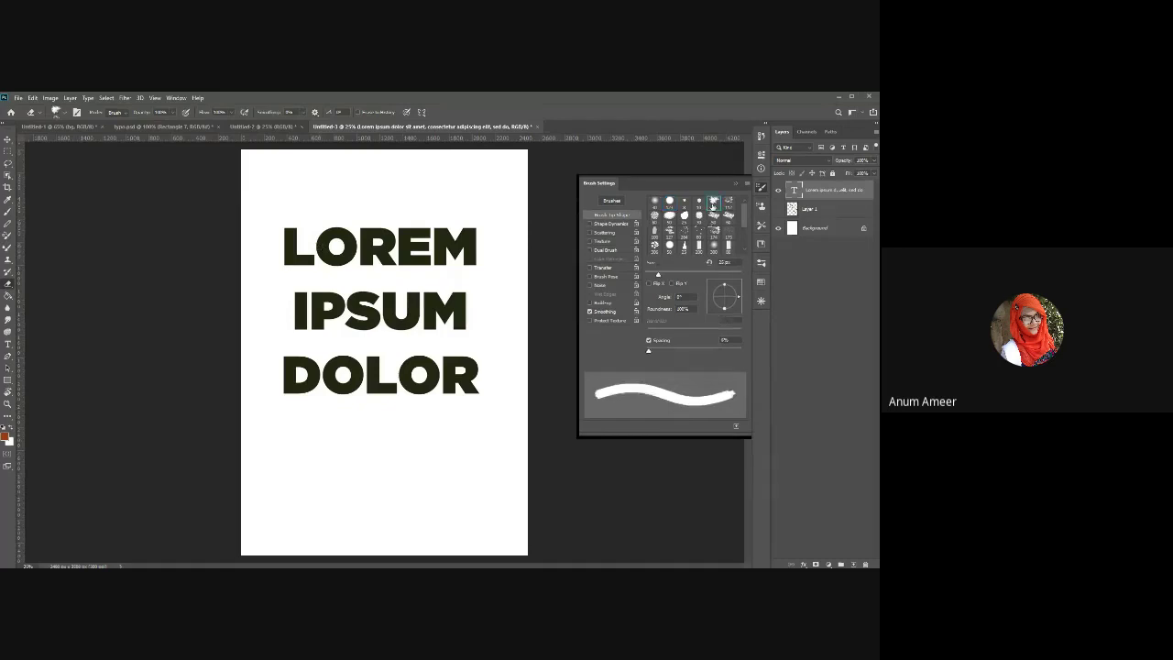
pyautogui.click(352, 264)
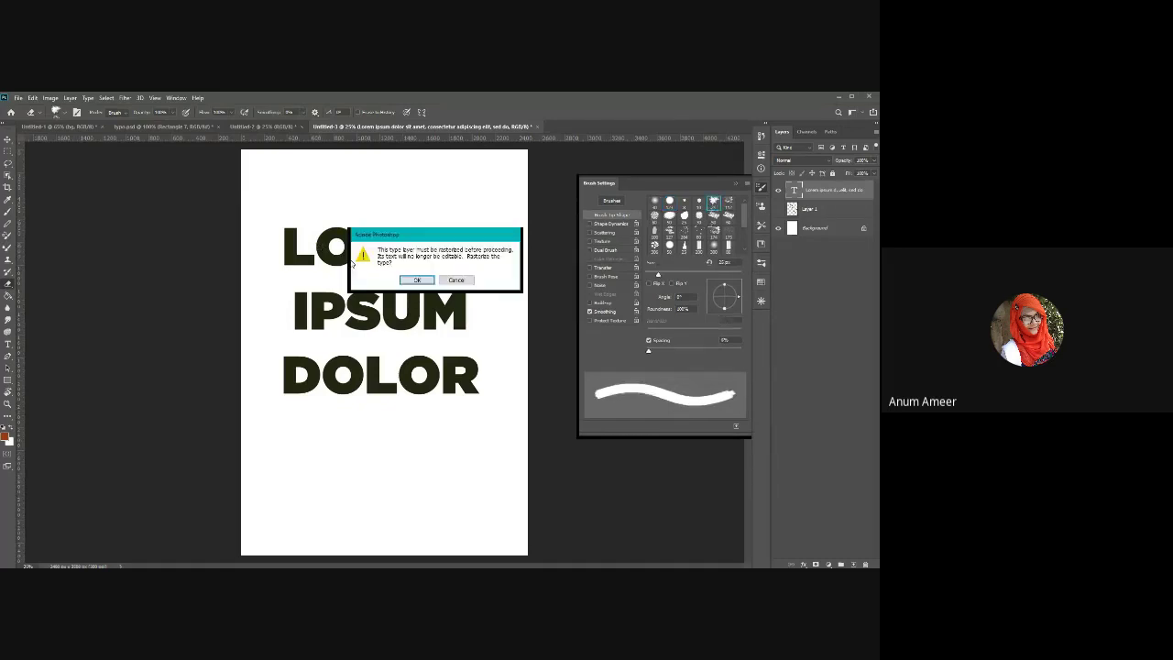
pyautogui.click(417, 280)
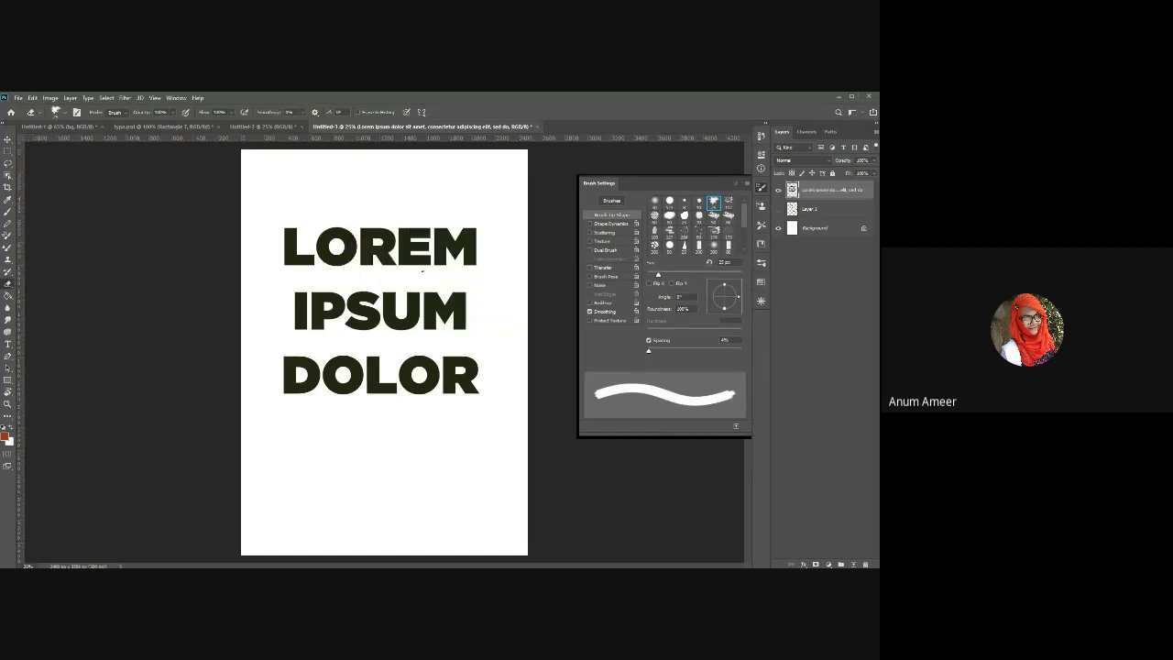
# Enlarge the eraser's splatter tip, widen its spacing into separate marks, and tilt and flatten its shape.
pyautogui.click(60, 113)
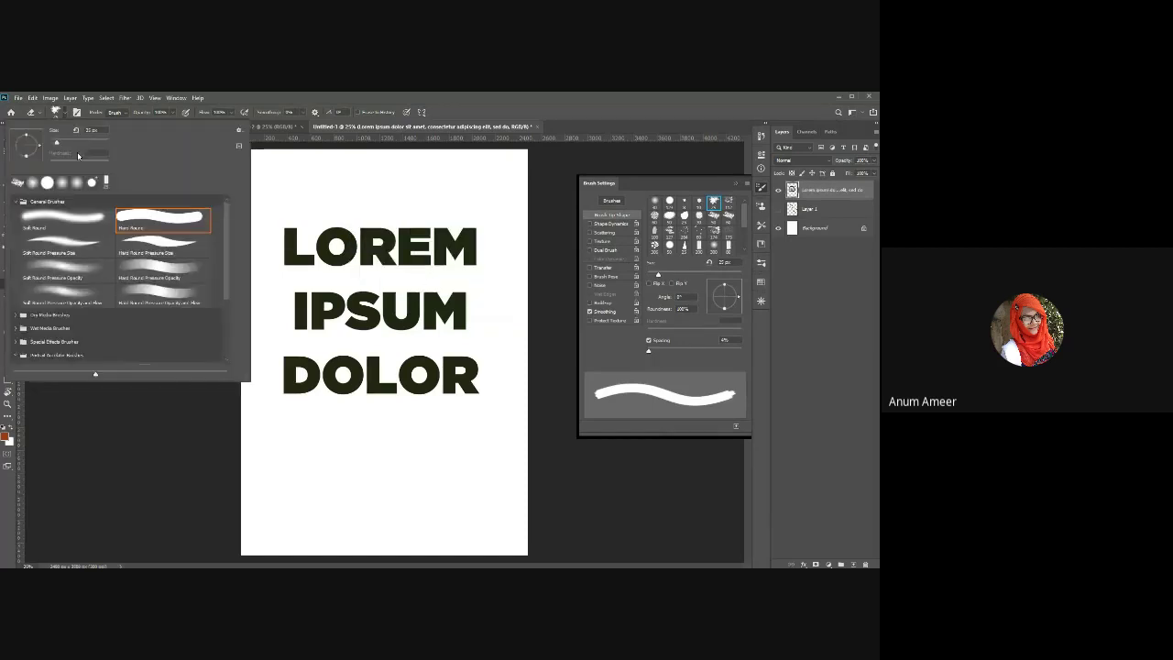
pyautogui.click(83, 142)
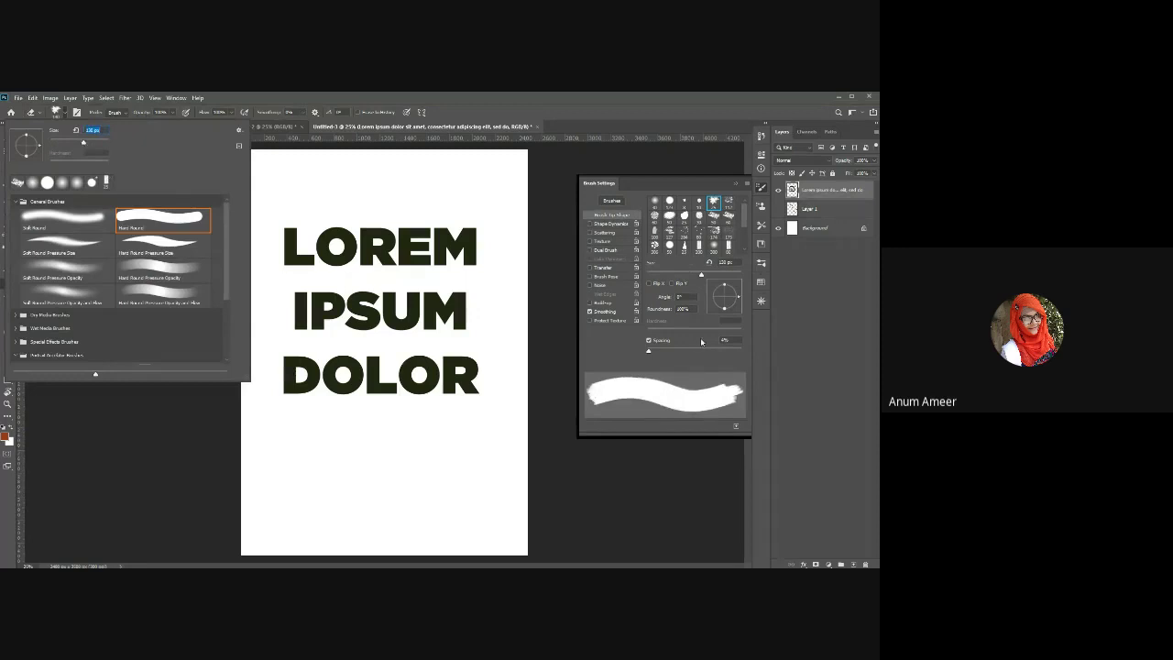
pyautogui.moveTo(649, 350)
pyautogui.mouseDown()
pyautogui.moveTo(708, 355)
pyautogui.moveTo(676, 361)
pyautogui.moveTo(701, 364)
pyautogui.mouseUp()
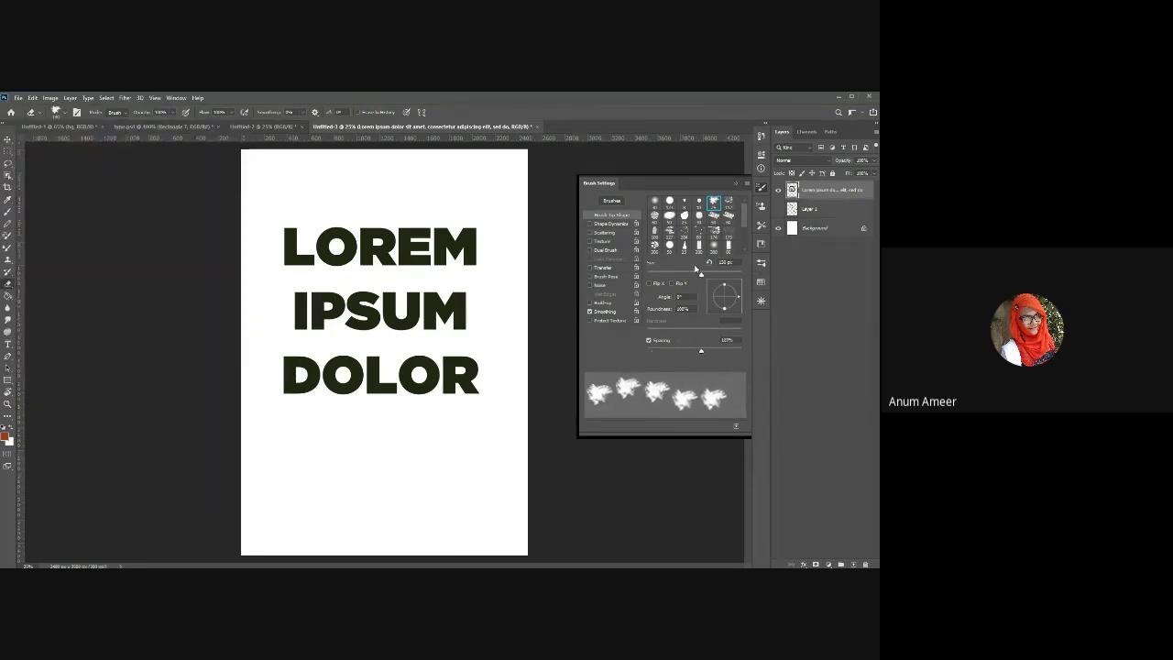
pyautogui.moveTo(704, 274)
pyautogui.mouseDown()
pyautogui.moveTo(739, 299)
pyautogui.moveTo(718, 286)
pyautogui.moveTo(713, 307)
pyautogui.moveTo(742, 305)
pyautogui.mouseUp()
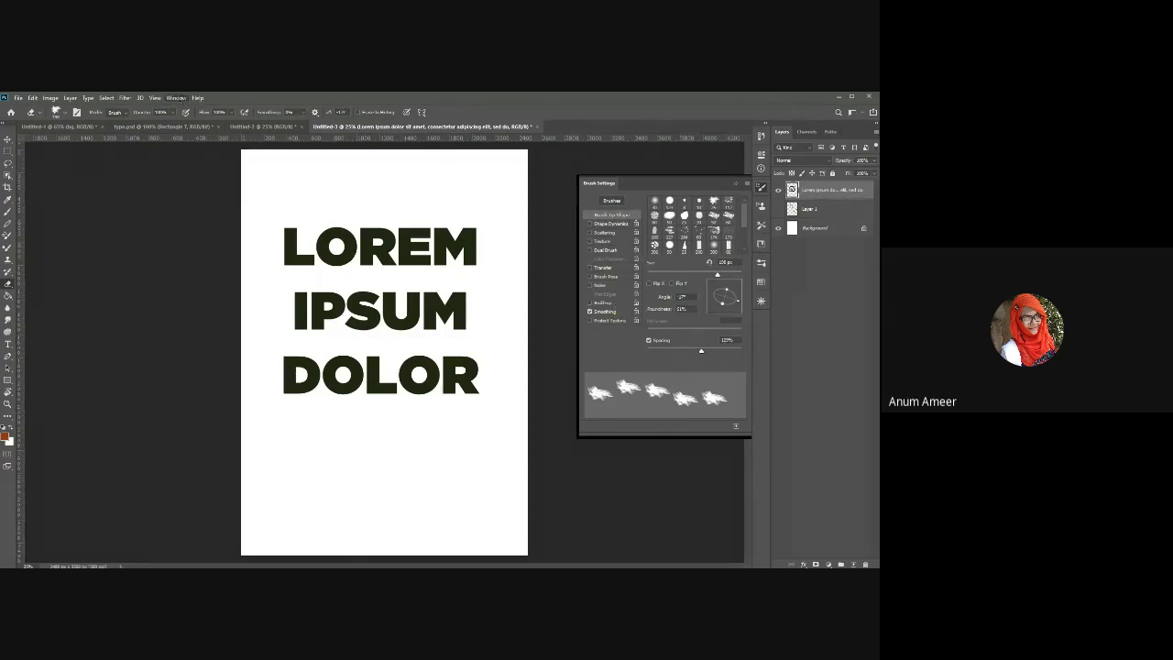
# Switch the workspace to 3D and on to Graphic and Web to compare their layouts.
pyautogui.click(176, 98)
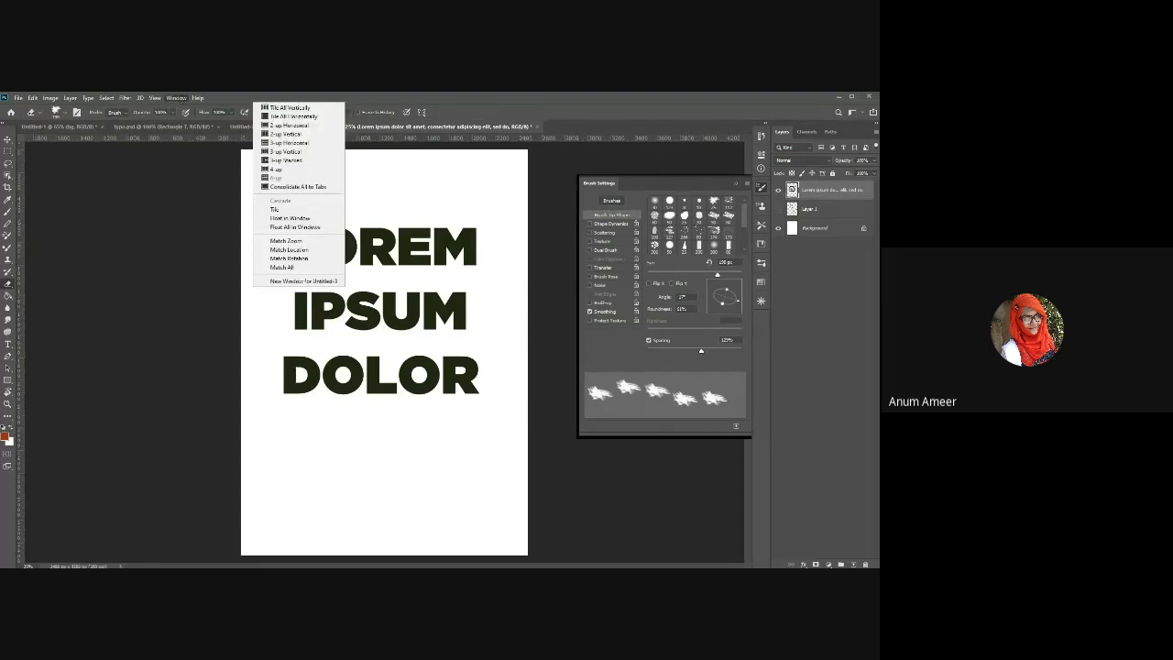
pyautogui.moveTo(211, 117)
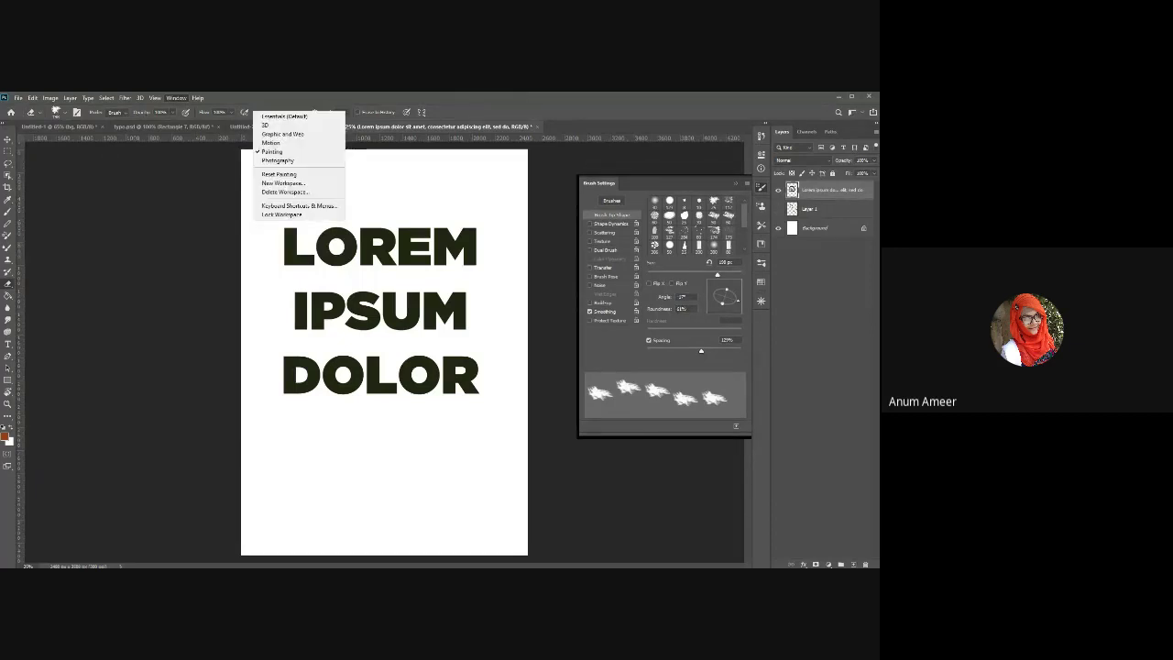
pyautogui.click(272, 126)
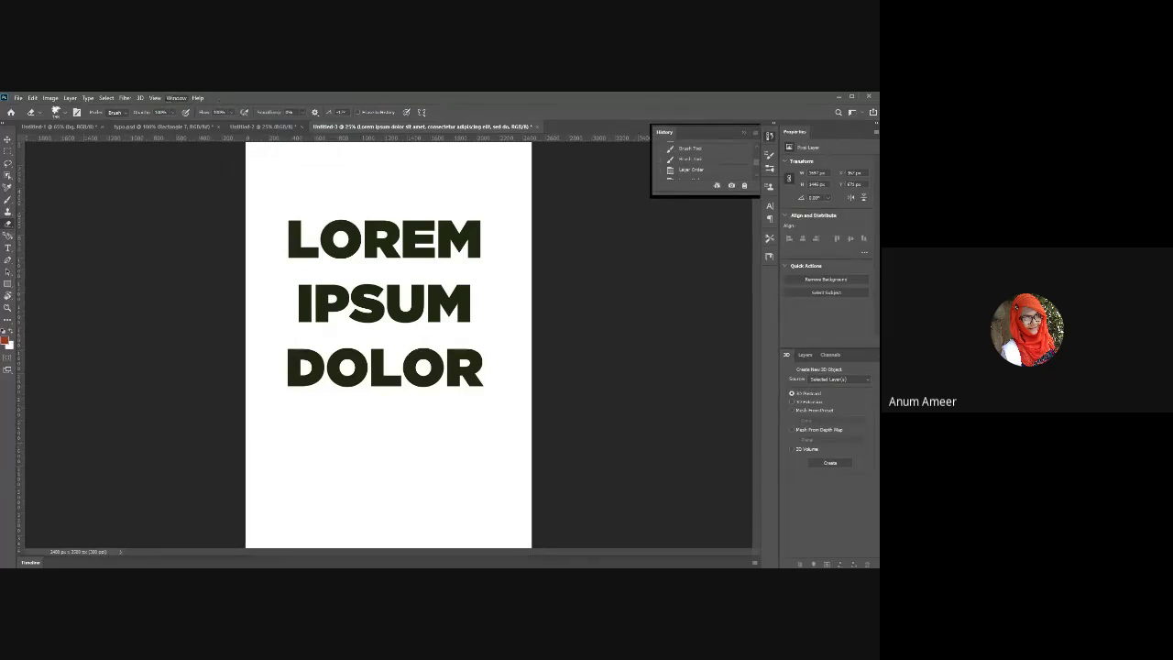
pyautogui.click(176, 98)
pyautogui.click(284, 138)
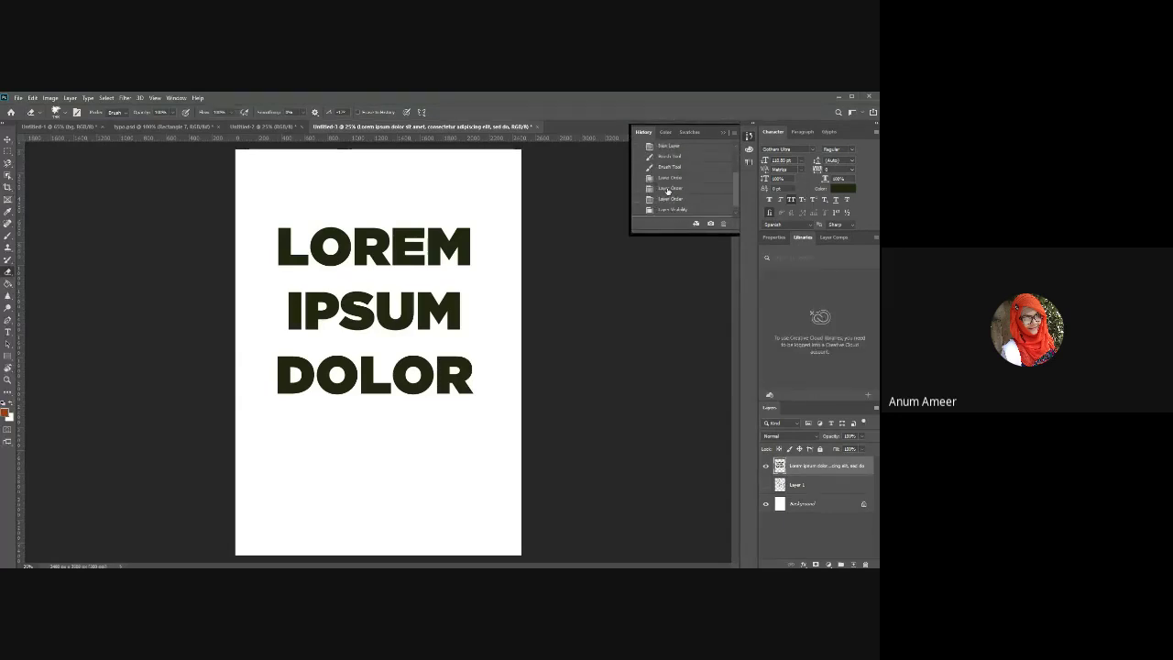
# Switch to the Motion workspace to view its layout, and return to the Painting workspace.
pyautogui.click(176, 97)
pyautogui.moveTo(211, 116)
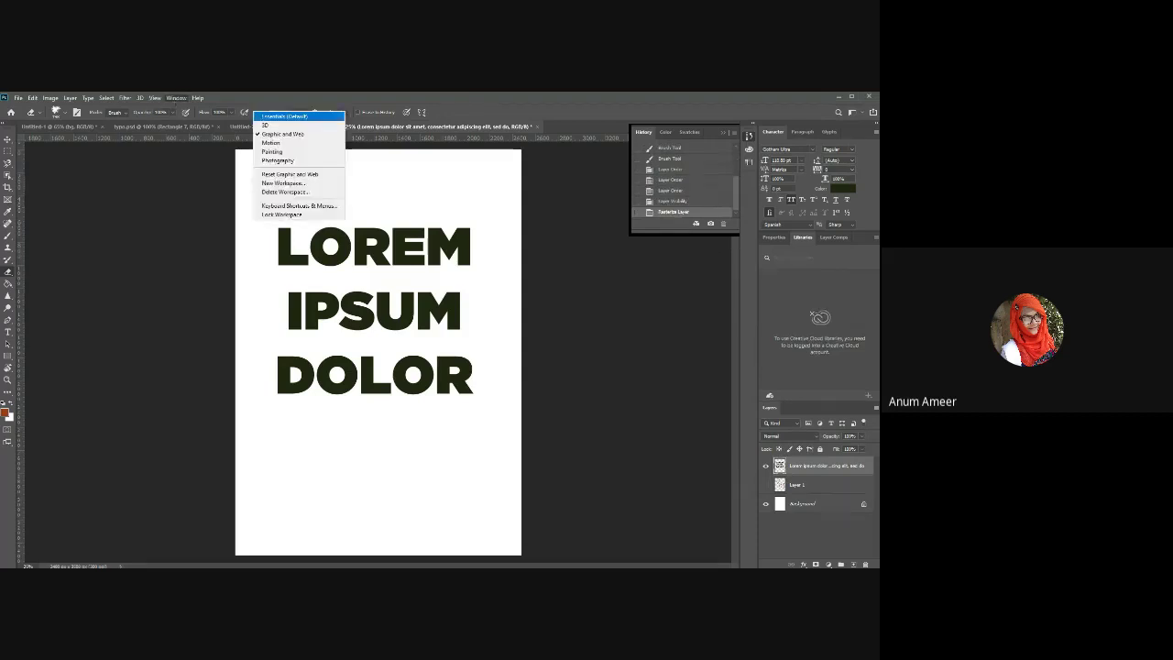
pyautogui.click(280, 143)
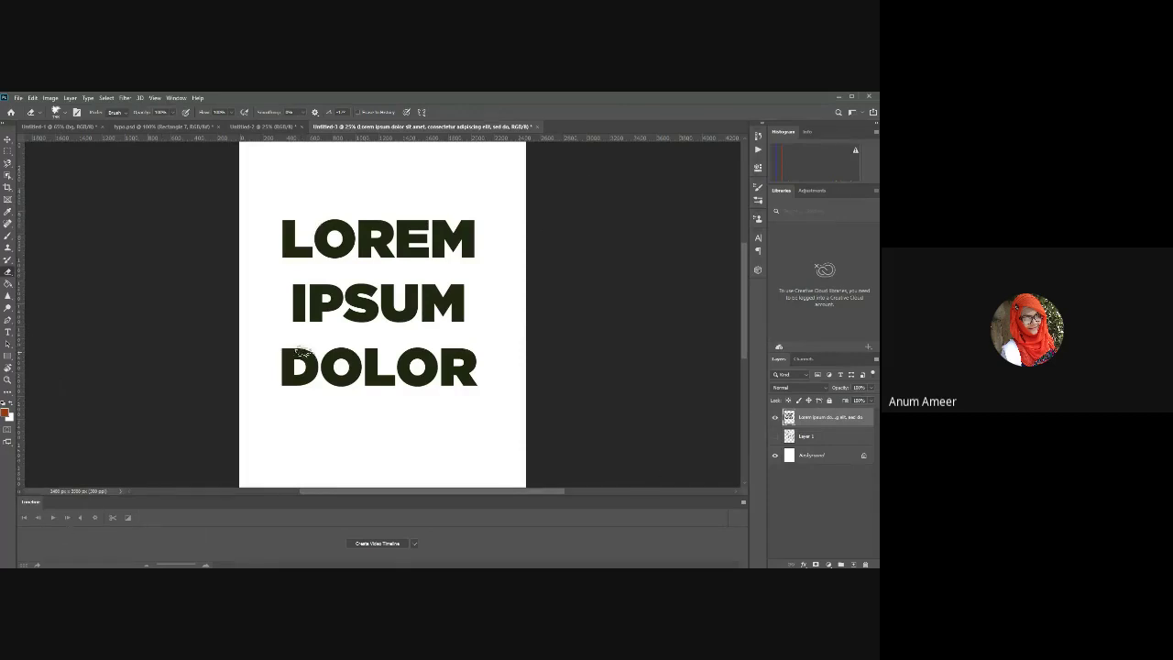
pyautogui.click(175, 97)
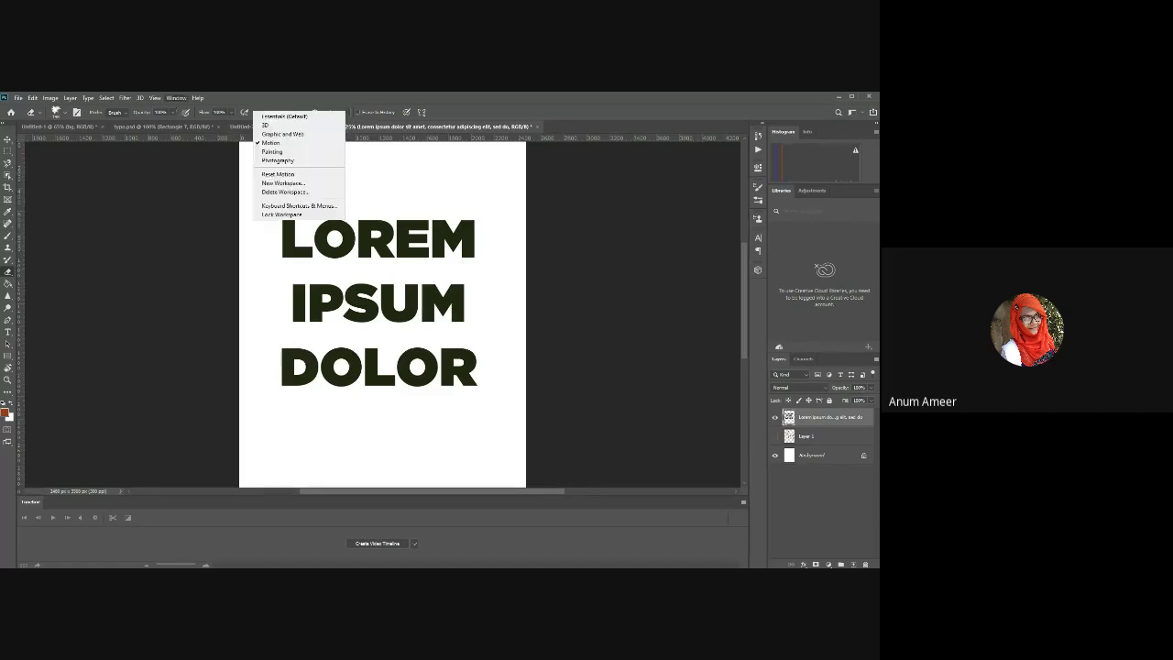
pyautogui.click(297, 161)
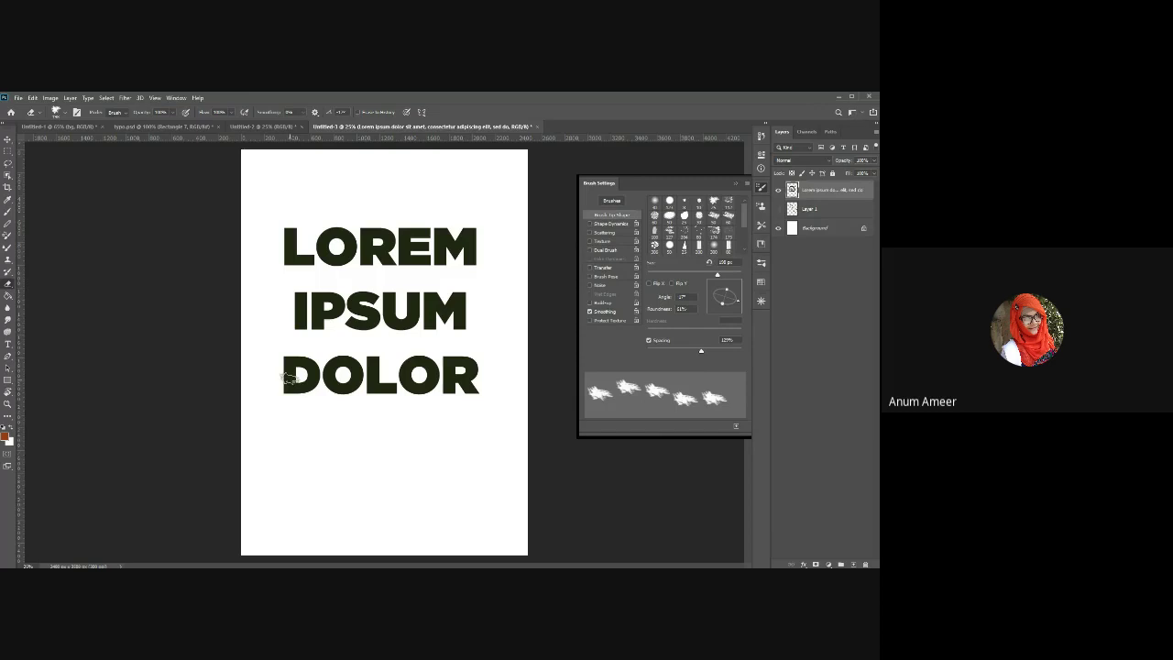
# Switch to the Untitled-2 document with the NATURE artwork, collapse the brush settings and activate the Move tool.
pyautogui.click(259, 127)
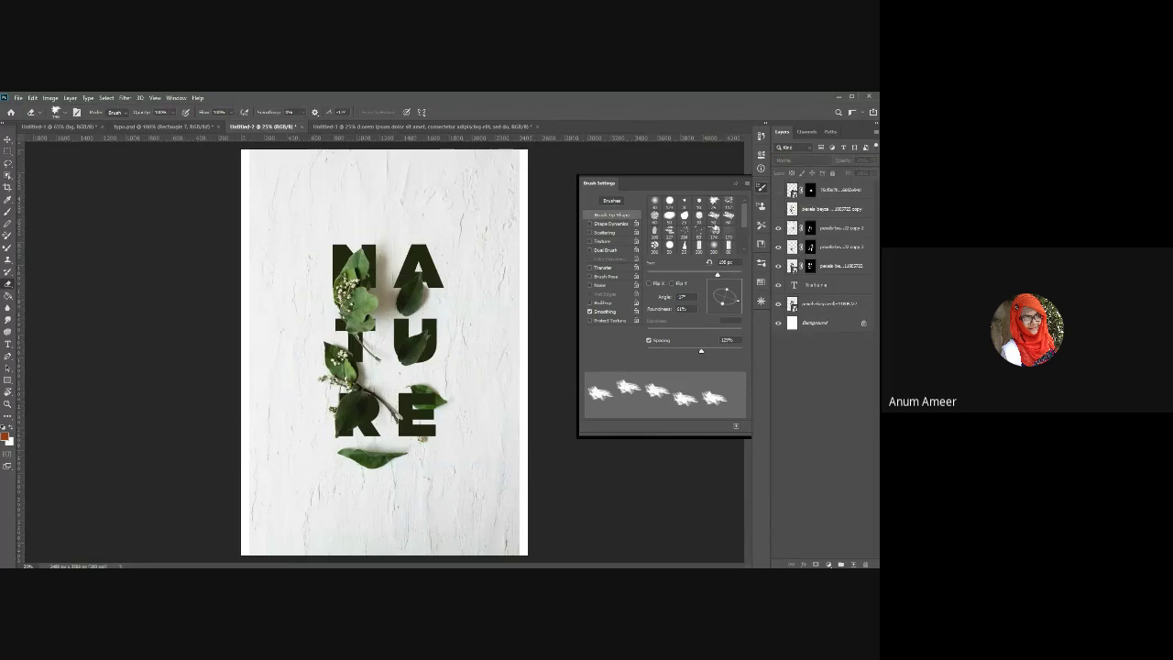
pyautogui.click(750, 174)
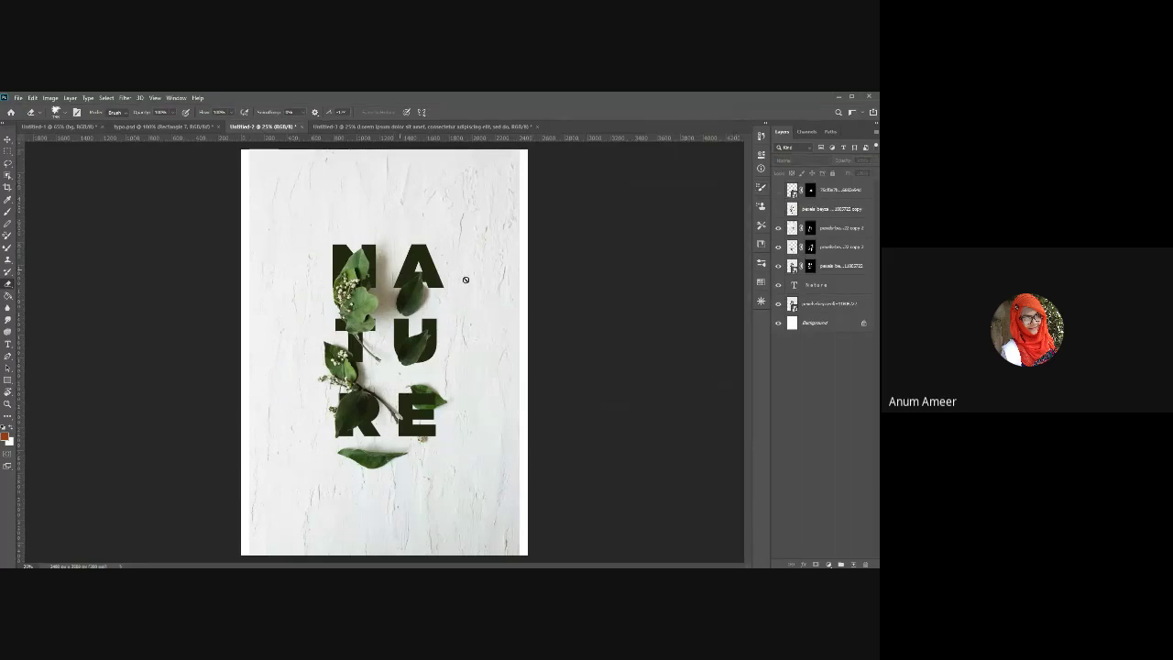
pyautogui.click(7, 139)
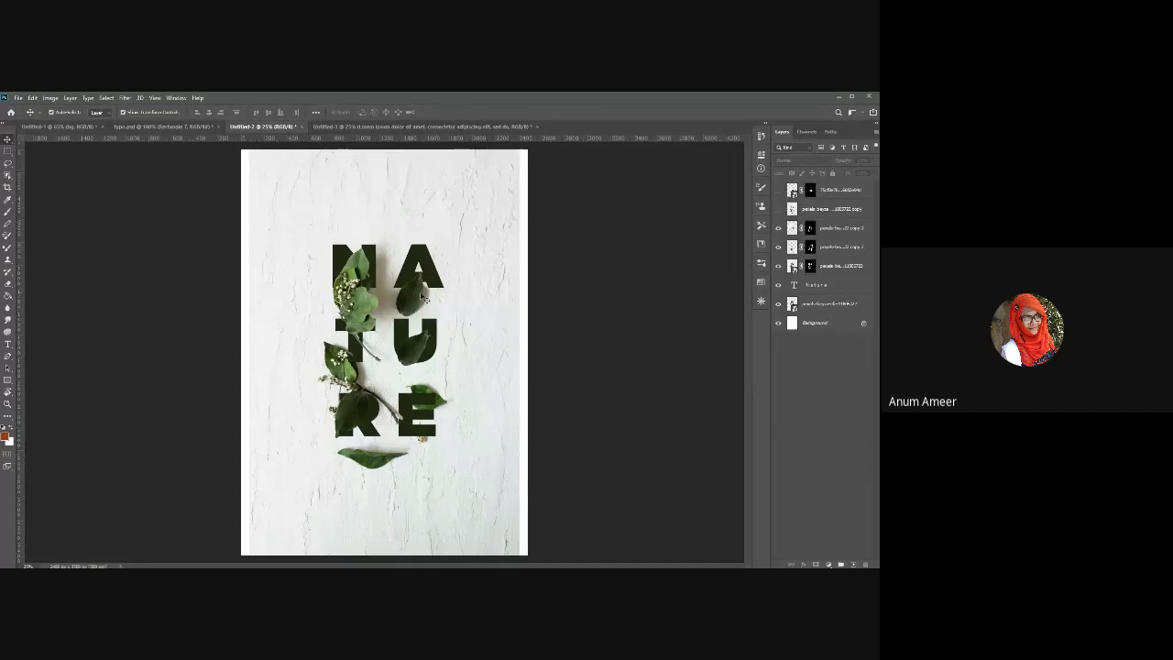
# Hide the three visible masked leaf layers above the Nature text layer.
pyautogui.click(778, 227)
pyautogui.click(778, 247)
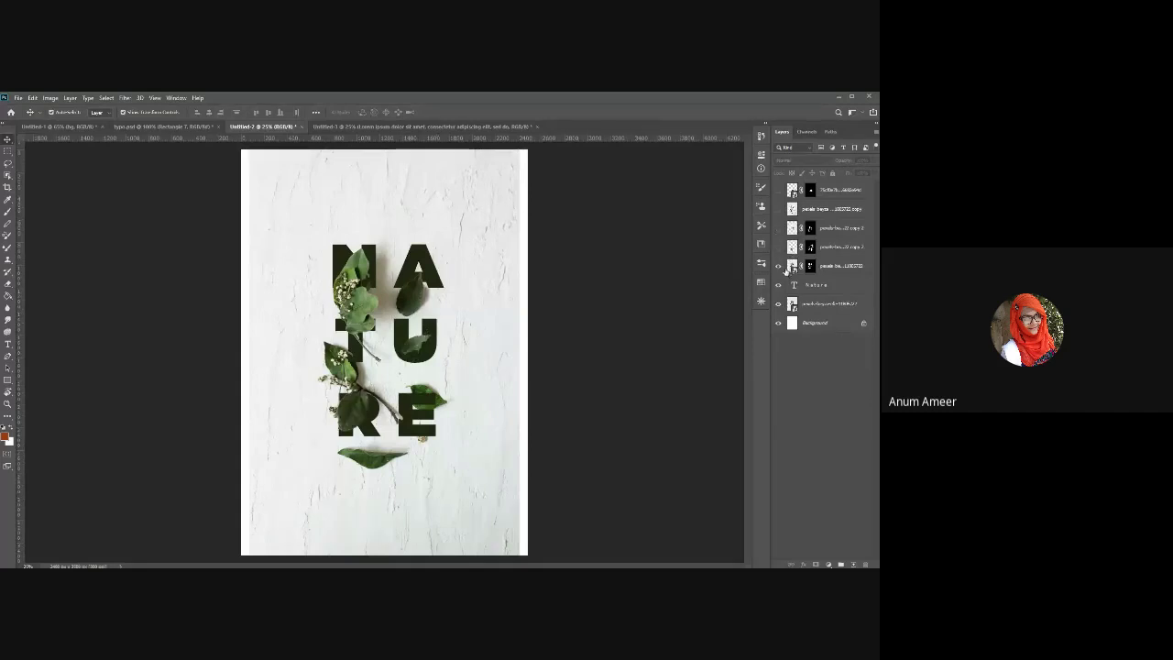
pyautogui.click(786, 272)
pyautogui.click(778, 266)
# Toggle the Nature text layer and the leaf photo layer beneath it off and on to examine the artwork's structure.
pyautogui.click(778, 284)
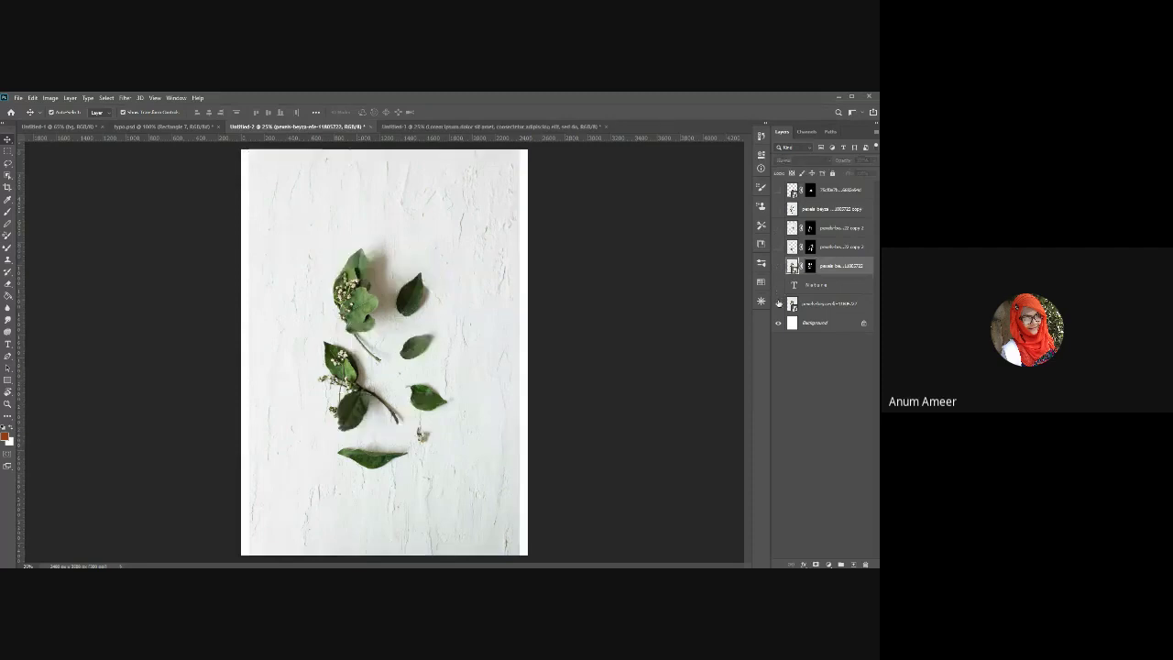
pyautogui.click(778, 303)
pyautogui.click(778, 303)
pyautogui.click(778, 285)
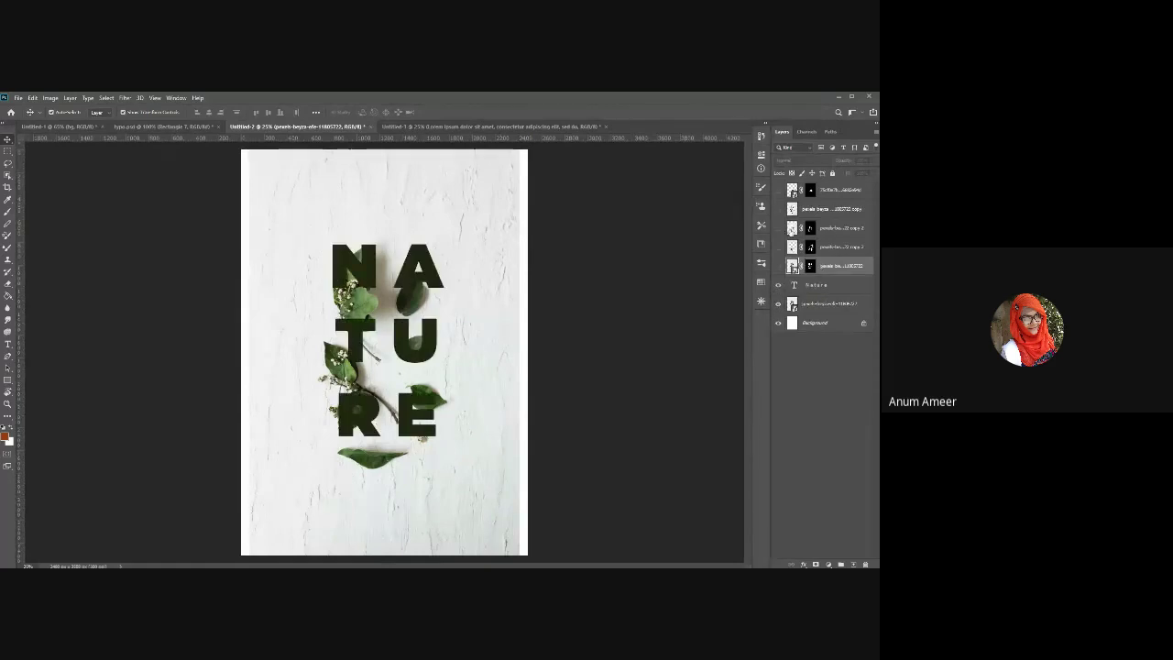
# Examine the Nature text layer's type properties and preview the Gotham font variants on it without applying one.
pyautogui.click(761, 158)
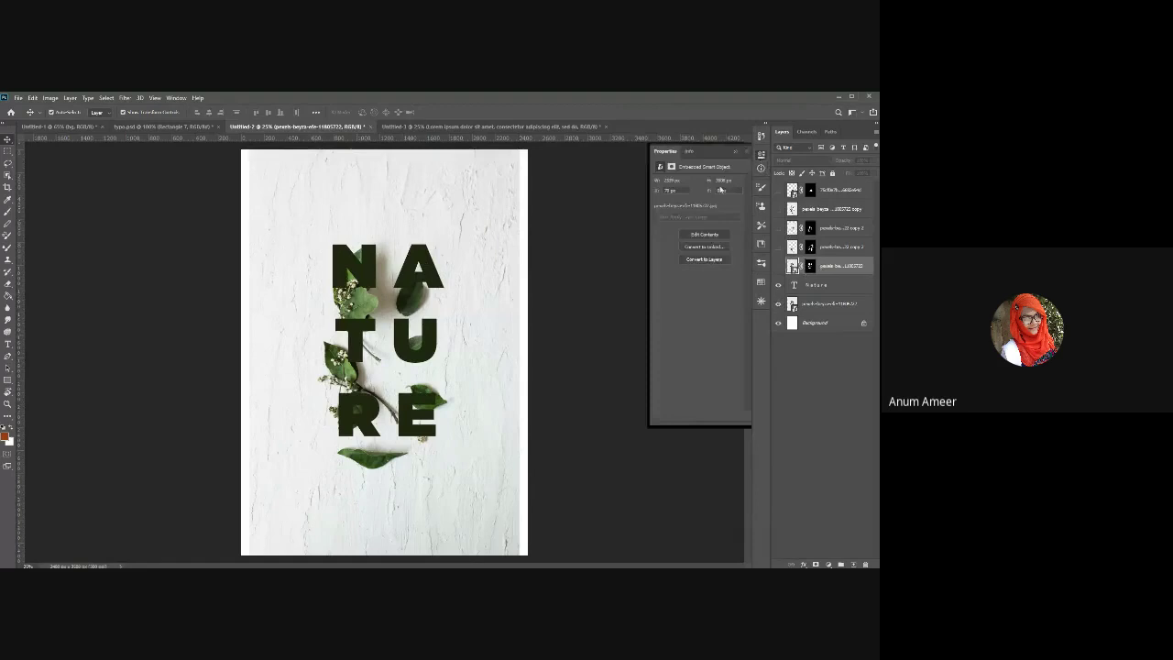
pyautogui.click(808, 284)
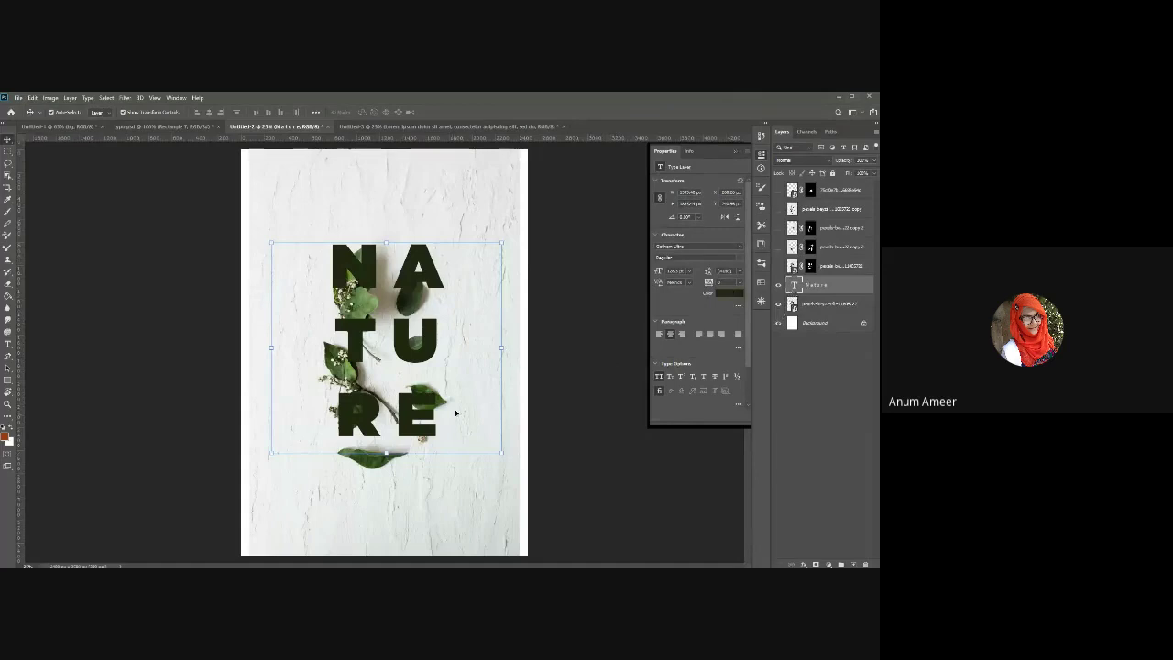
pyautogui.click(740, 247)
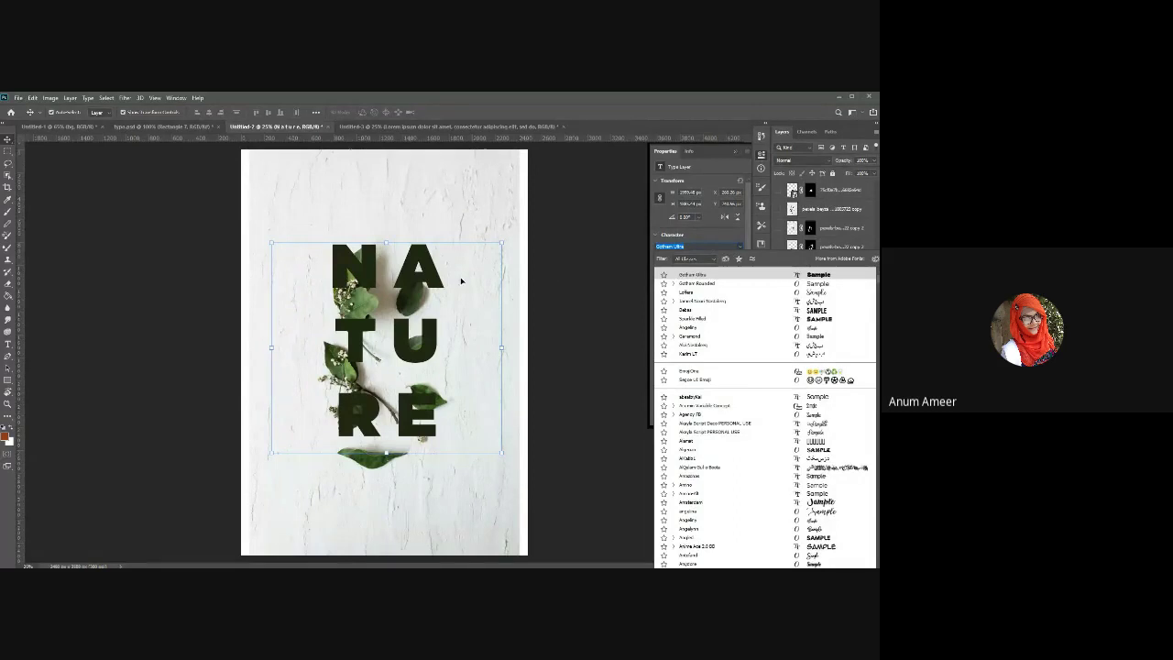
pyautogui.click(686, 253)
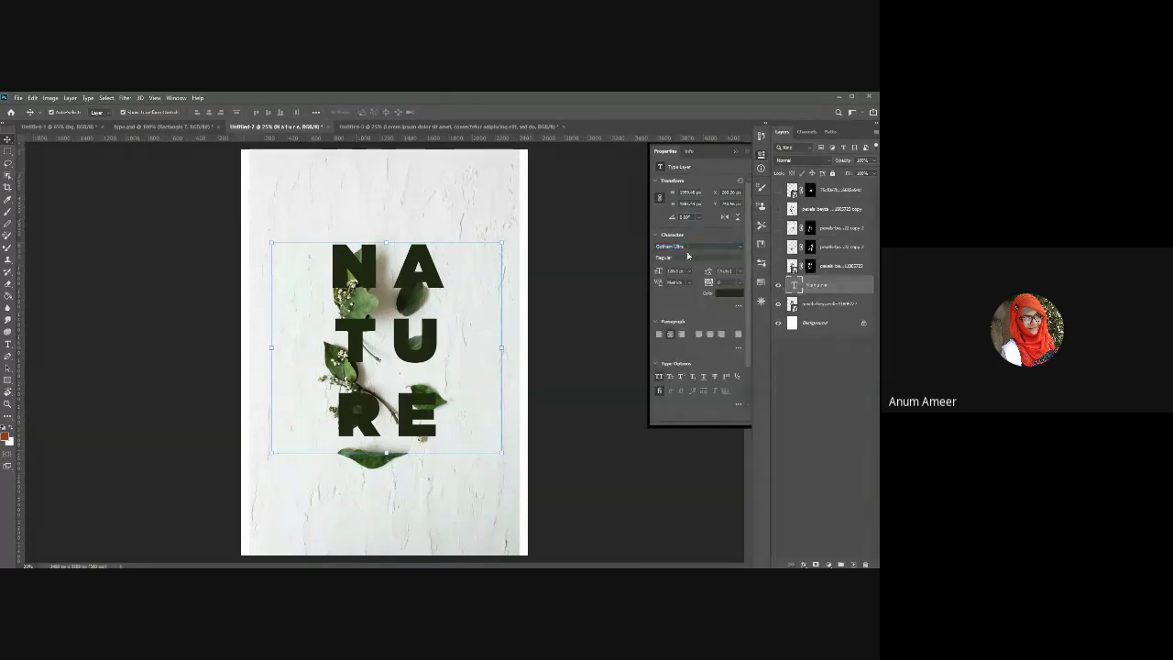
pyautogui.click(694, 246)
pyautogui.write('Gotham')
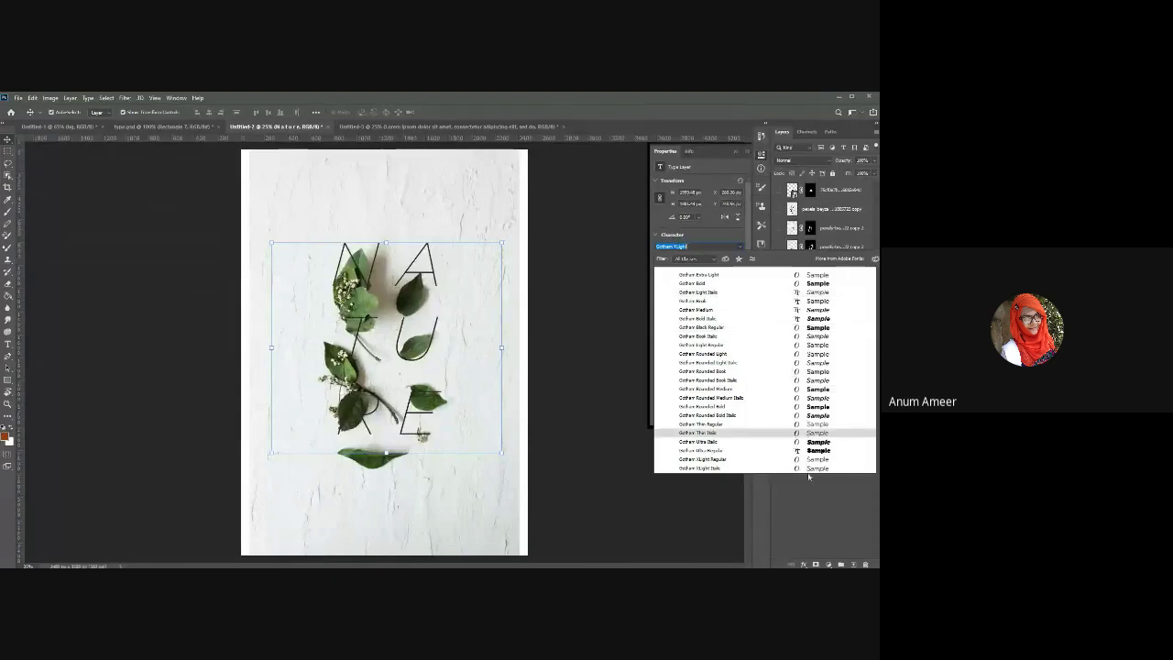
pyautogui.click(610, 476)
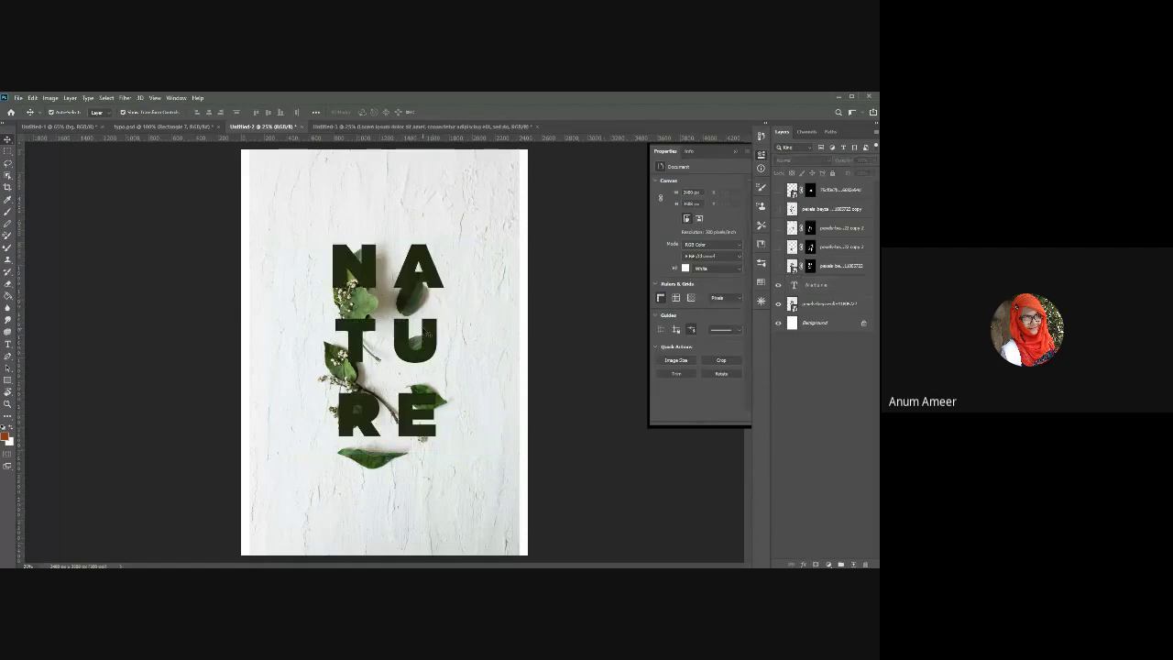
# Show the lowest masked leaf layer above the Nature text and select the leaf photo layer beneath the text.
pyautogui.click(426, 339)
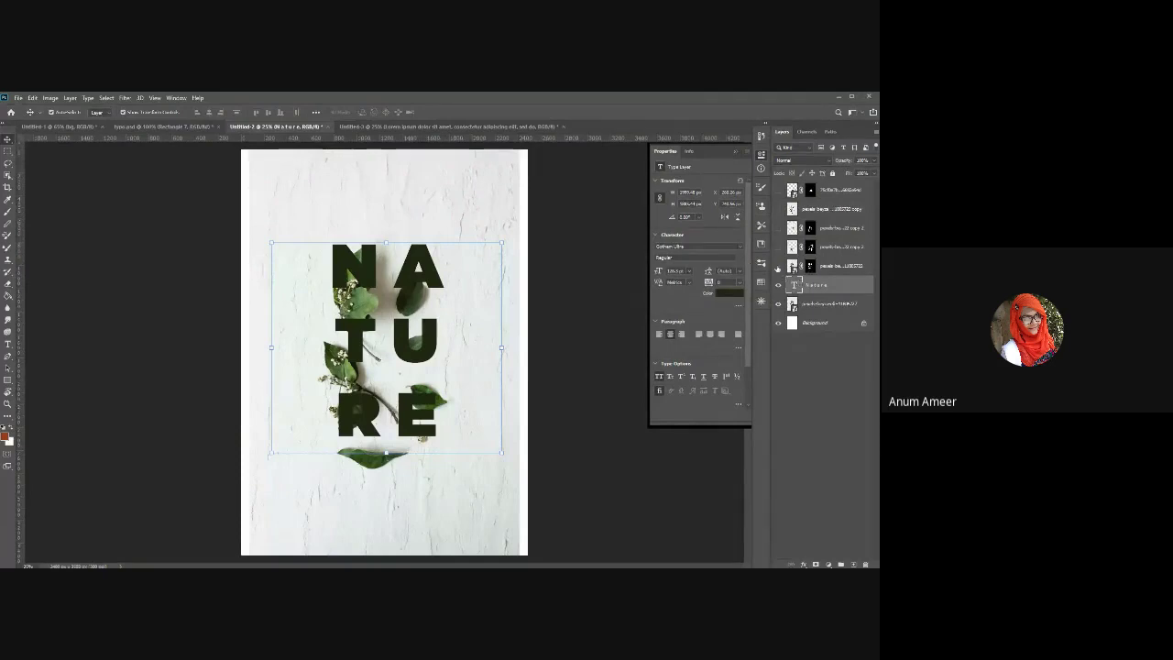
pyautogui.click(778, 266)
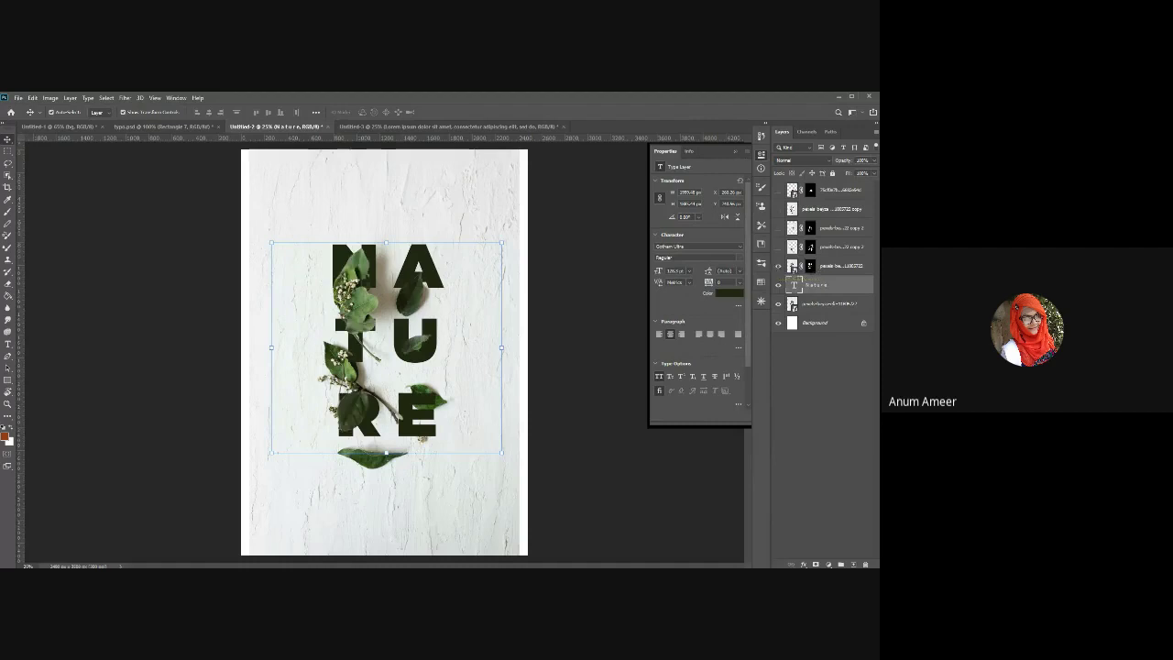
pyautogui.click(833, 311)
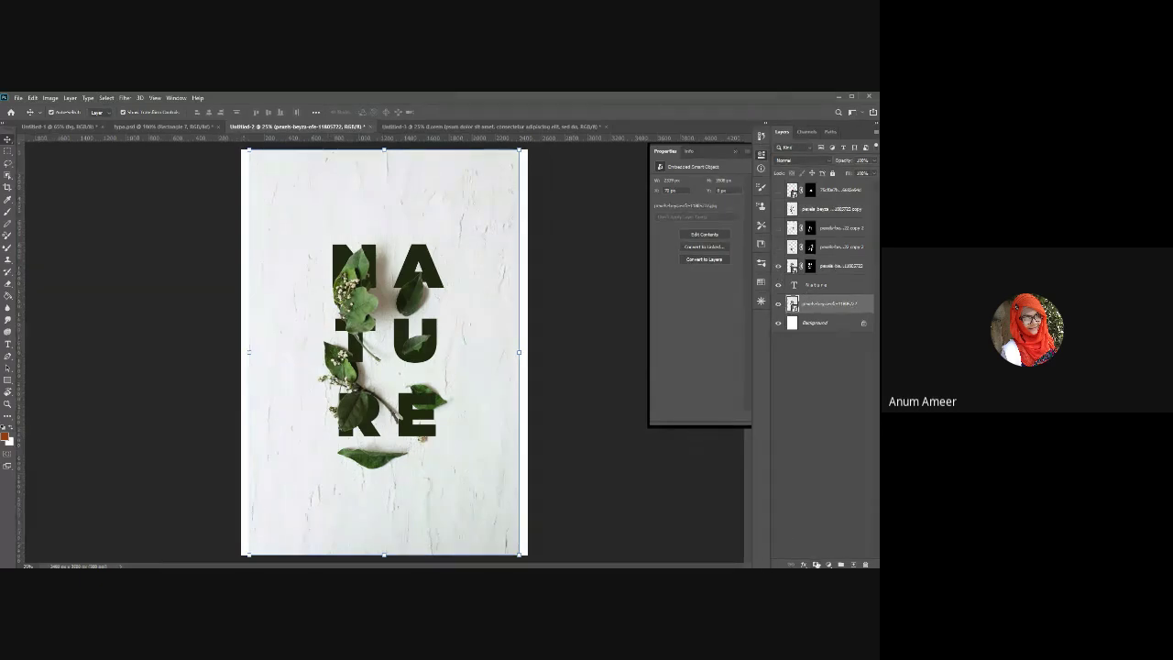
# Show the two hidden masked leaf layers above the visible one, and toggle the topmost masked layer on and off to examine its effect.
pyautogui.click(778, 247)
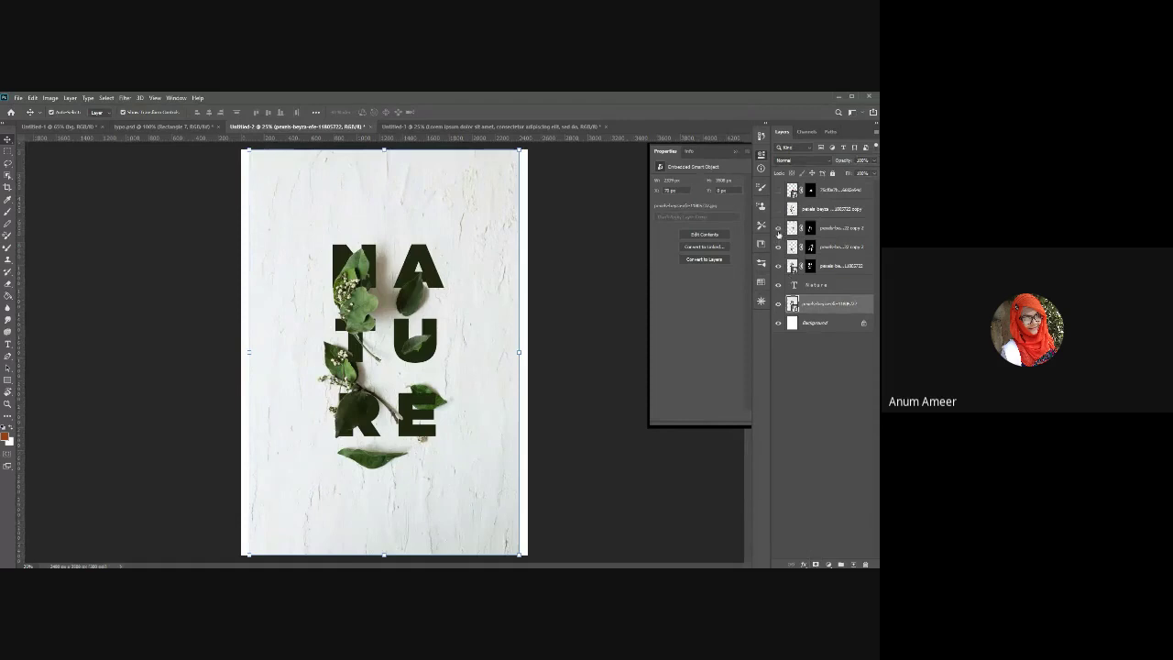
pyautogui.click(778, 228)
pyautogui.click(779, 191)
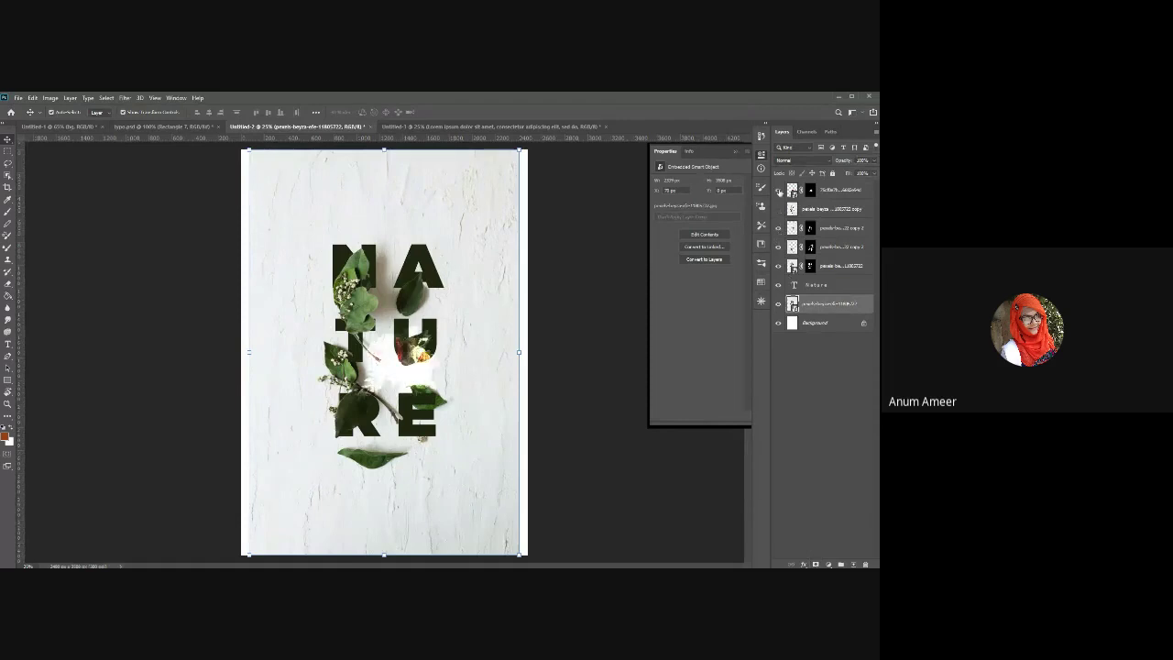
pyautogui.click(779, 191)
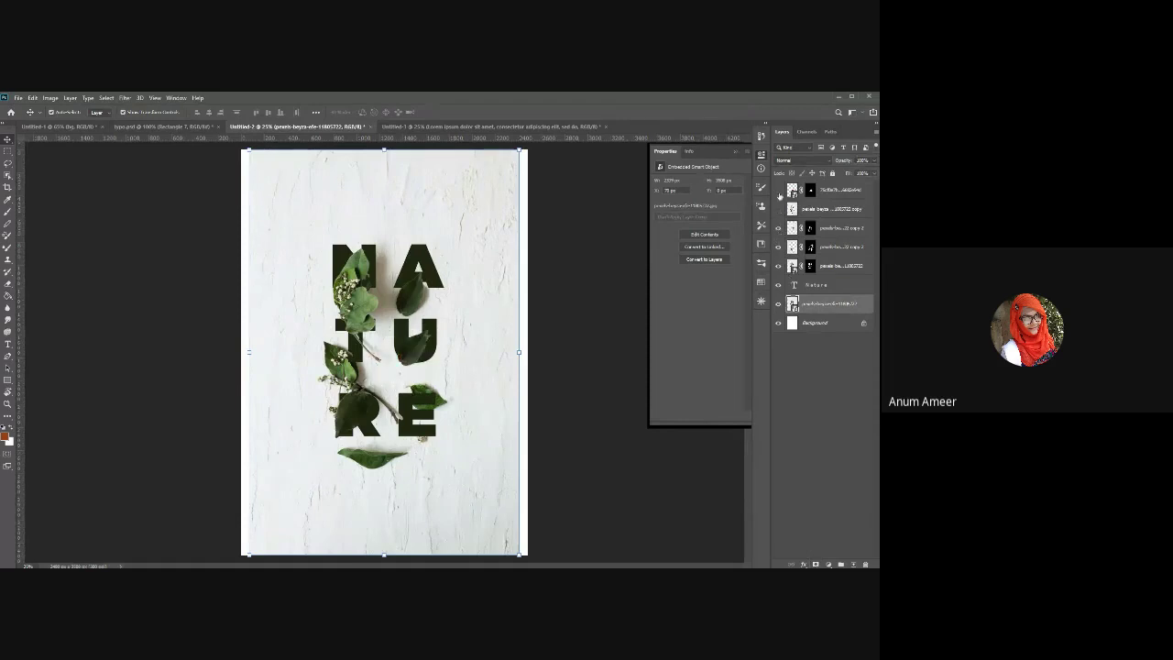
# Select the masked leaf layer over the letter R, preview blend modes such as Color Dodge and Overlay, and return it to Darken.
pyautogui.click(412, 341)
pyautogui.click(351, 429)
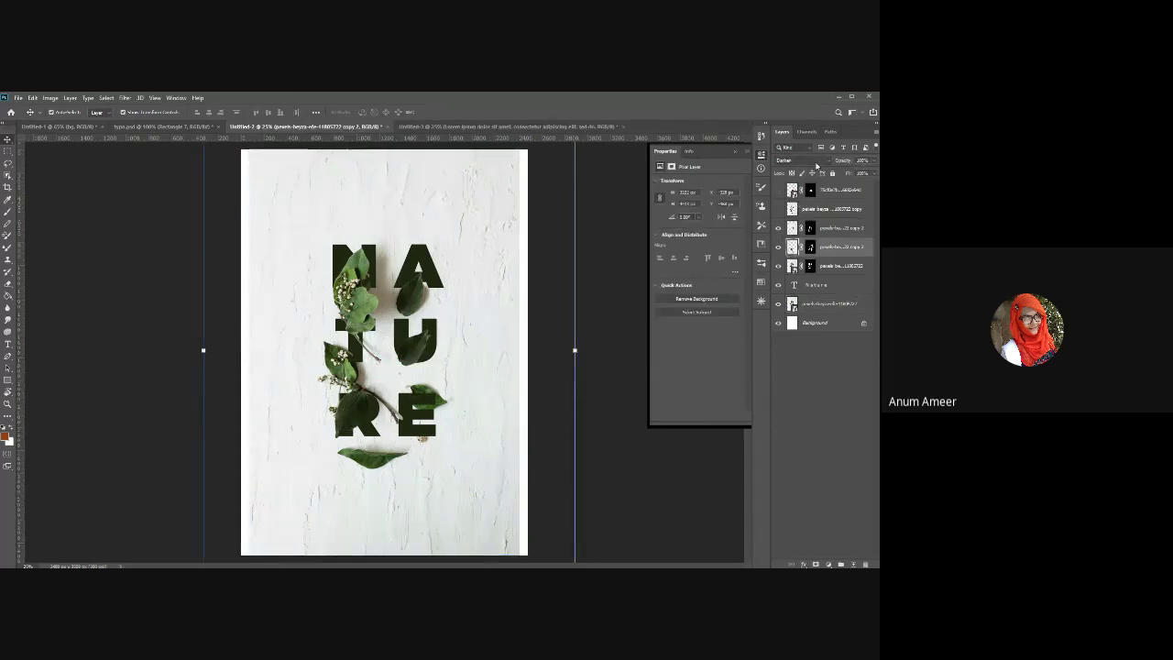
pyautogui.scroll(-3, 816, 161)
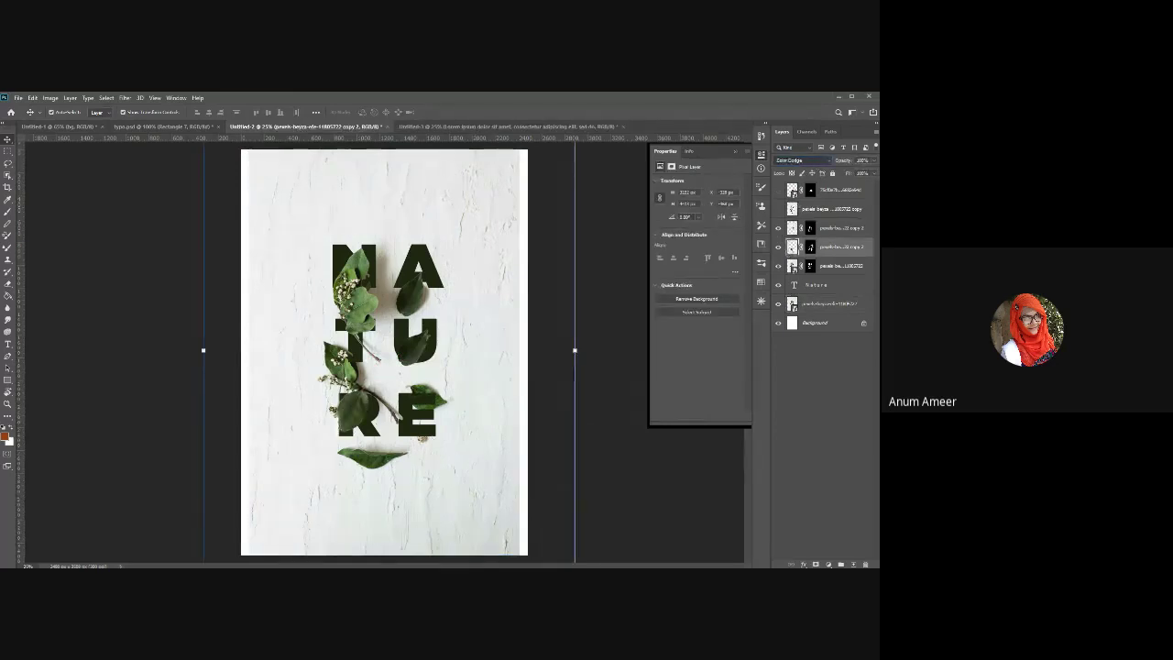
pyautogui.scroll(-3, 802, 161)
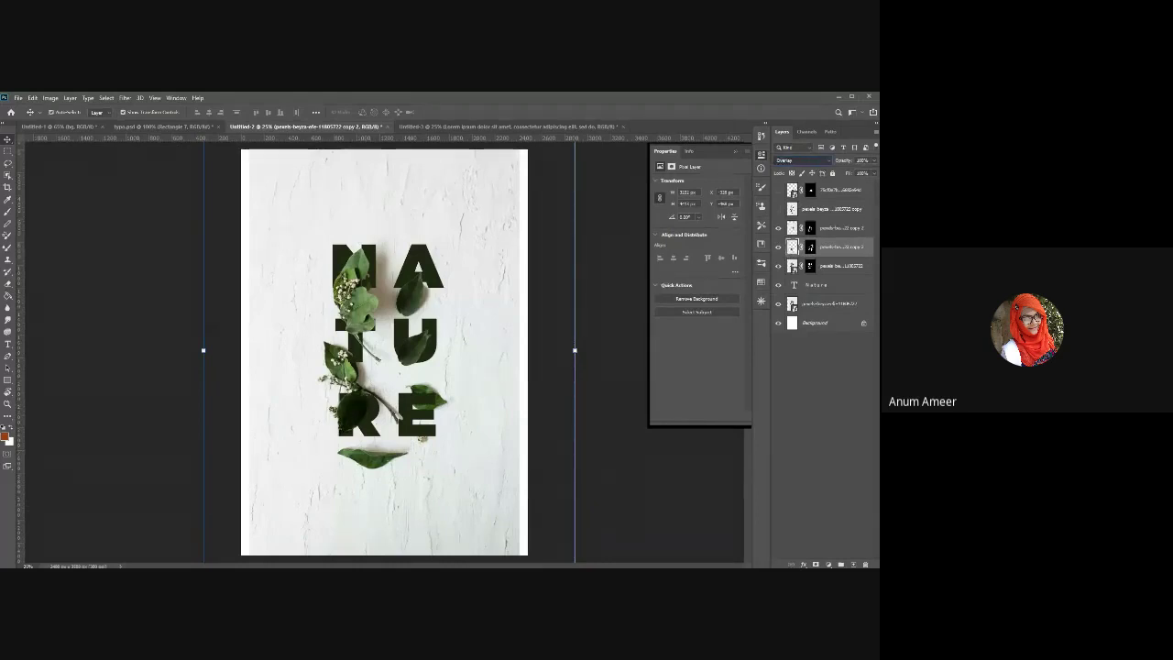
pyautogui.hotkey('shift', 'alt', 'k')
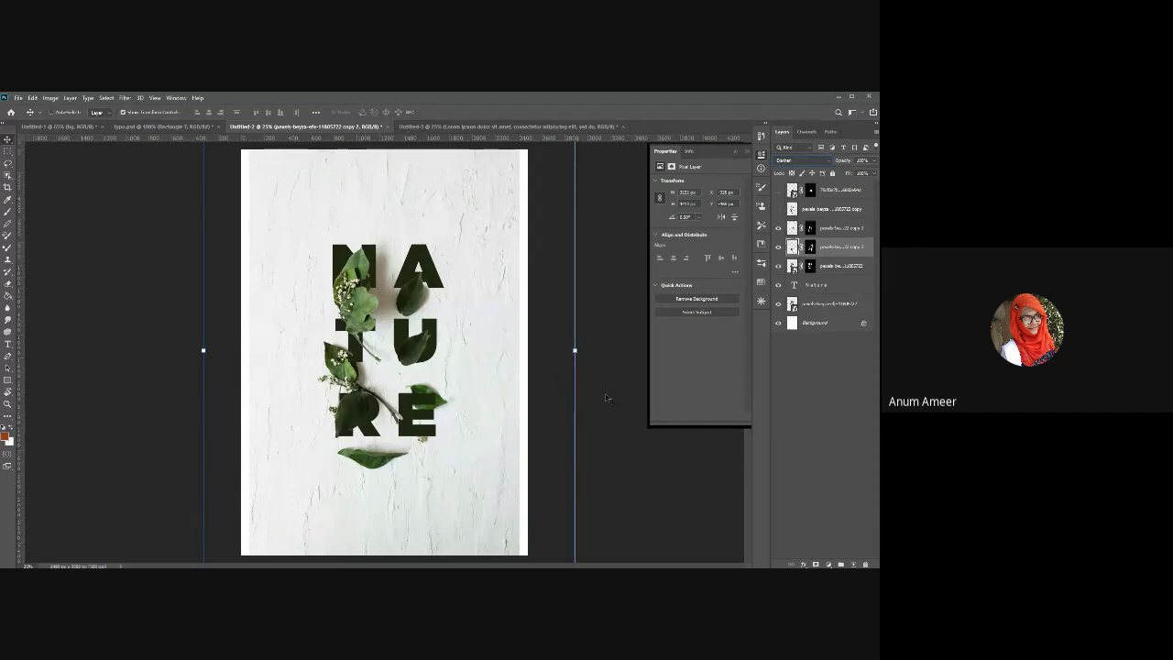
# Compare Vivid Light, Subtract and Screen on the leaf over the R up close, and set its blend mode back to Darken.
pyautogui.hotkey('ctrl', '+')
pyautogui.hotkey('ctrl', '+')
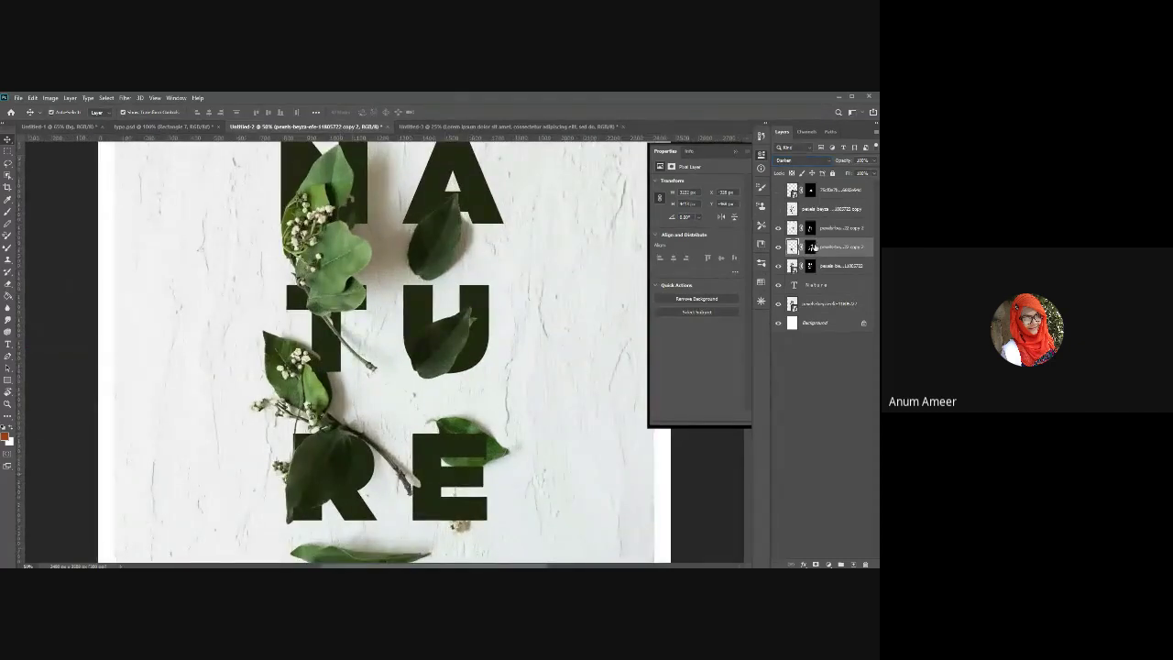
pyautogui.scroll(-7, 821, 163)
pyautogui.scroll(-6, 802, 160)
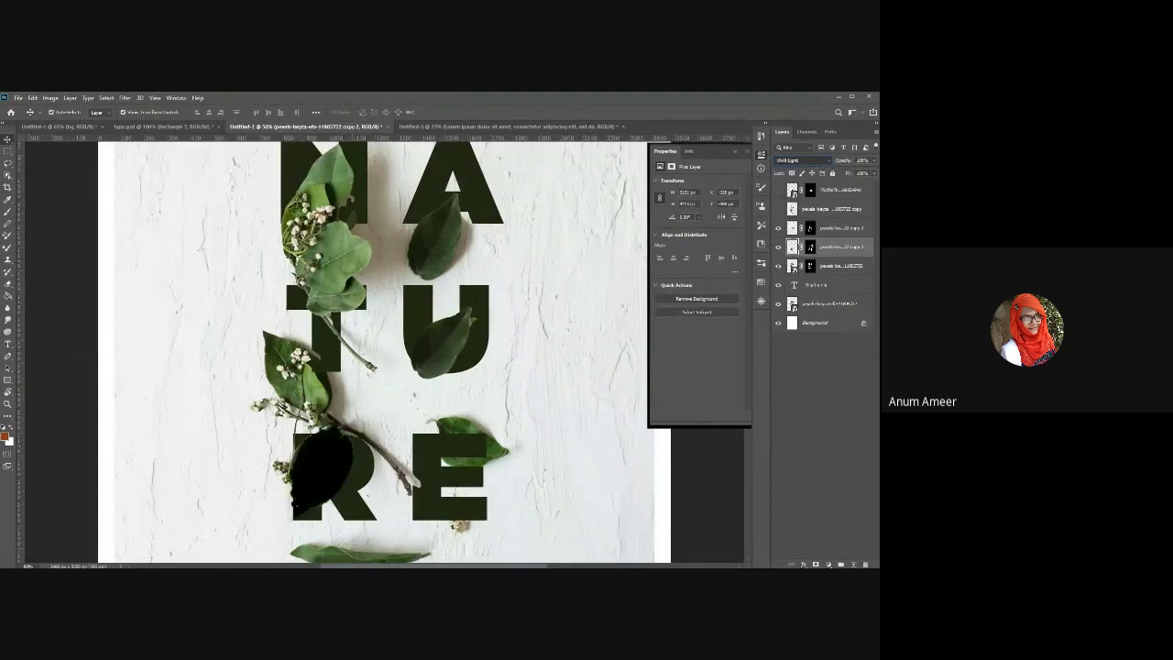
pyautogui.scroll(-6, 801, 160)
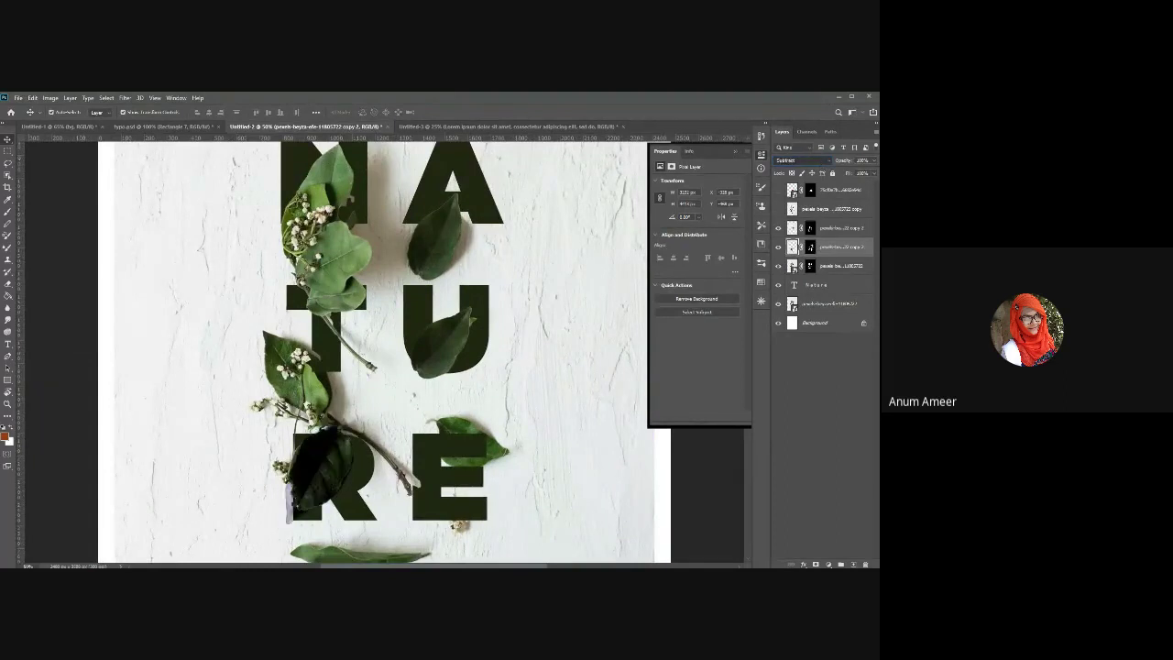
pyautogui.scroll(-4, 802, 161)
pyautogui.scroll(20, 802, 160)
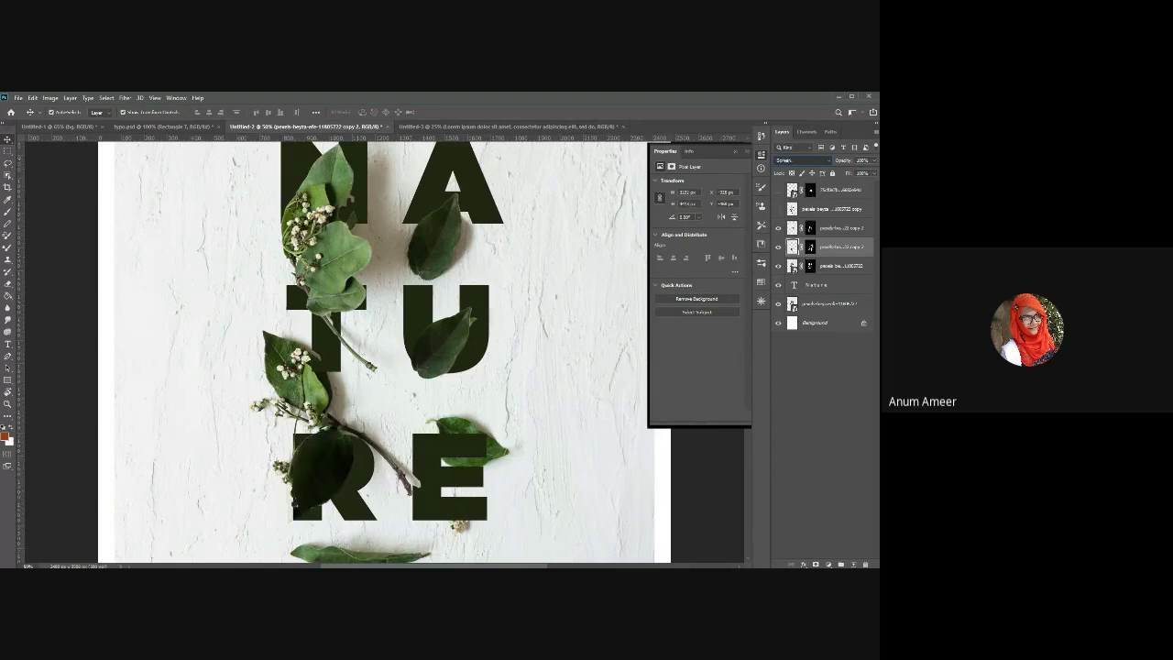
pyautogui.scroll(-4, 801, 160)
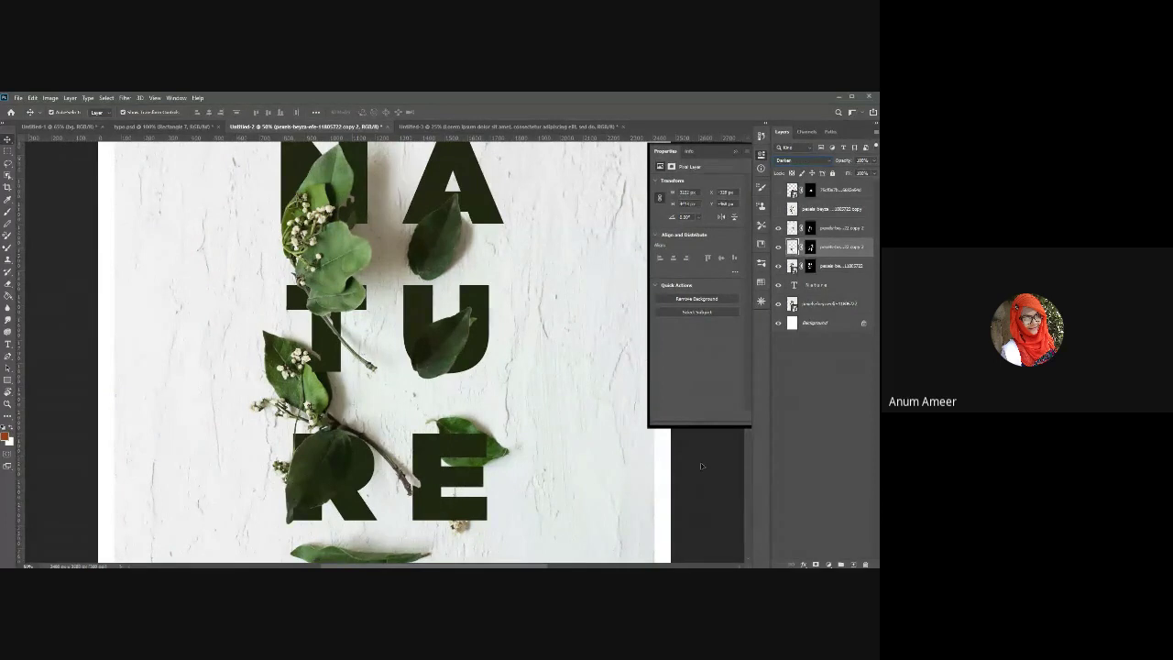
pyautogui.hotkey('ctrl', '-')
pyautogui.hotkey('ctrl', '-')
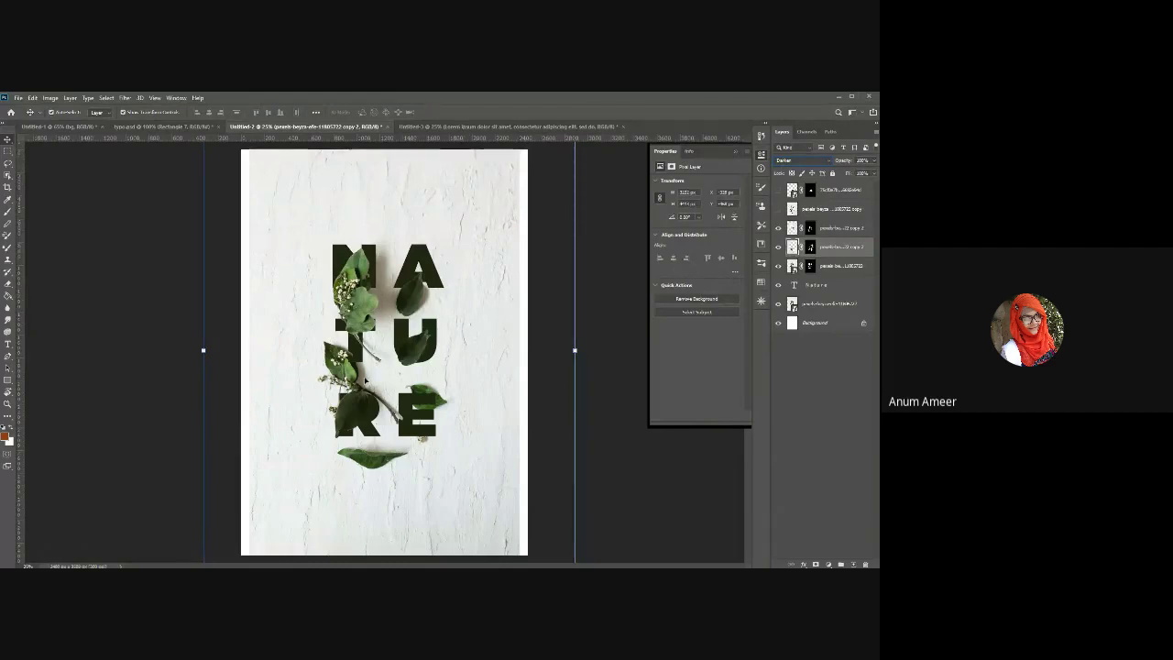
# Move the masked leaf from the letter U up above the A, put it back over the U, and deselect the layer.
pyautogui.moveTo(383, 323); pyautogui.dragTo(430, 253)
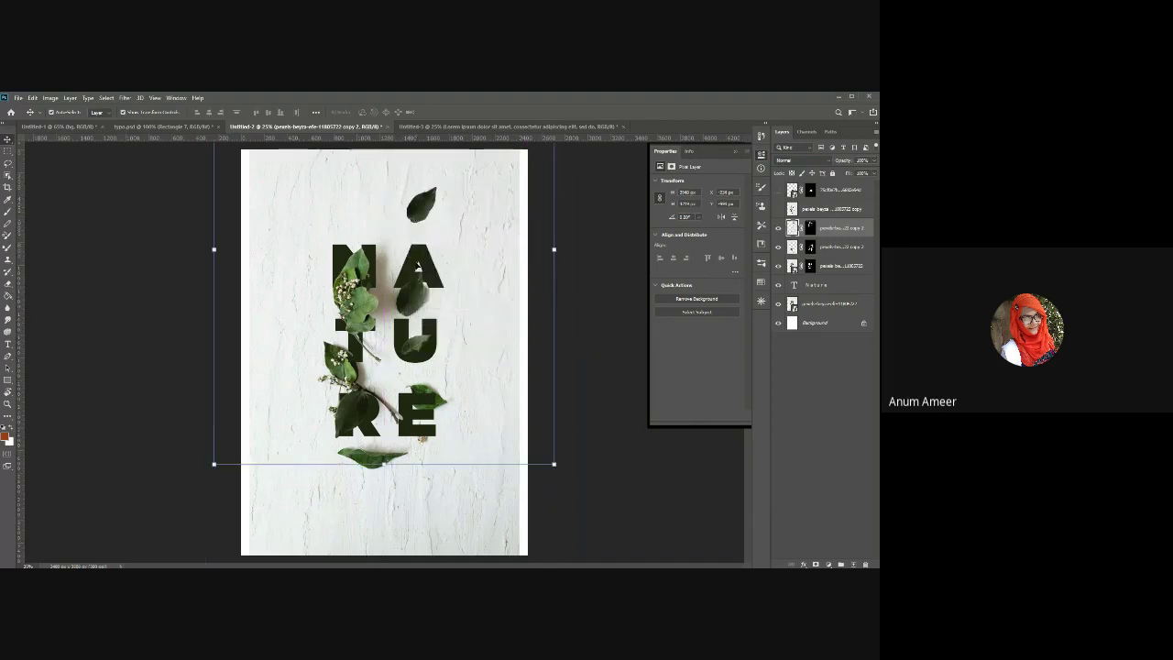
pyautogui.moveTo(417, 265); pyautogui.dragTo(421, 326)
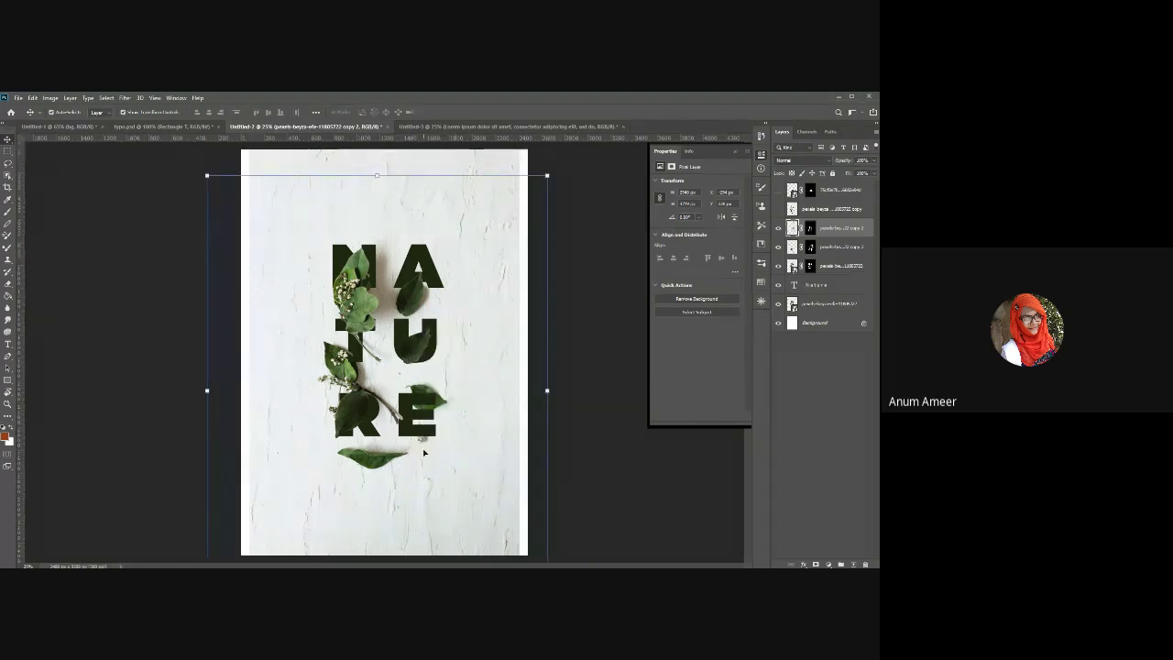
pyautogui.click(594, 496)
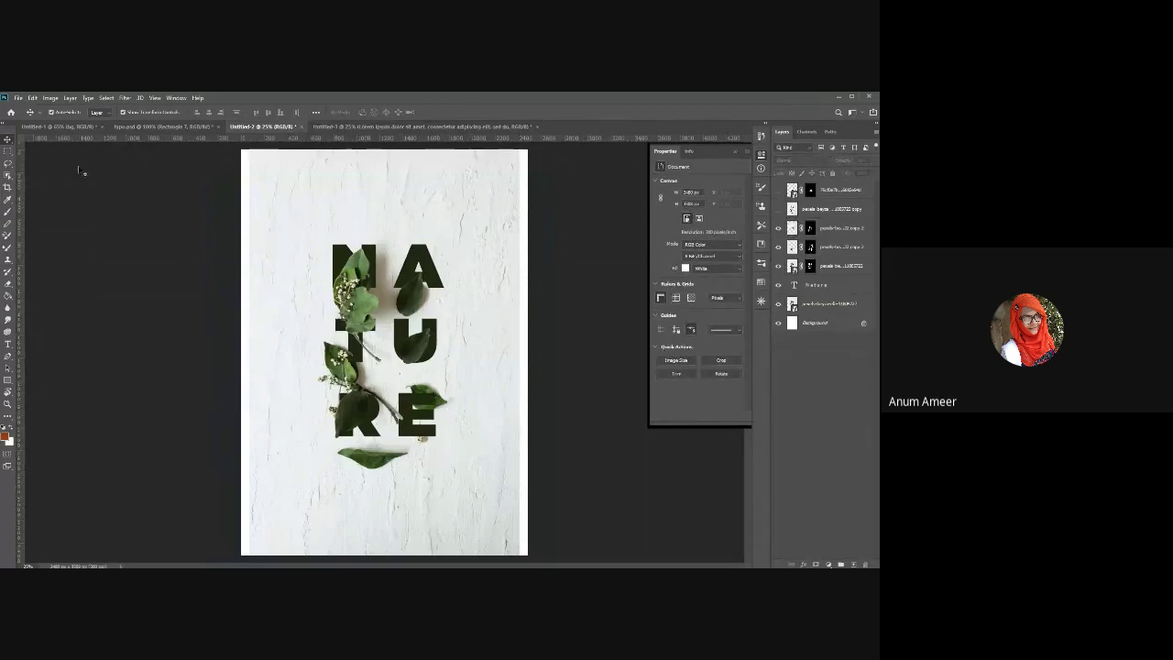
# Switch to the LOREM IPSUM DOLOR document, try the Eraser on the E of LOREM, and undo the stroke.
pyautogui.click(331, 127)
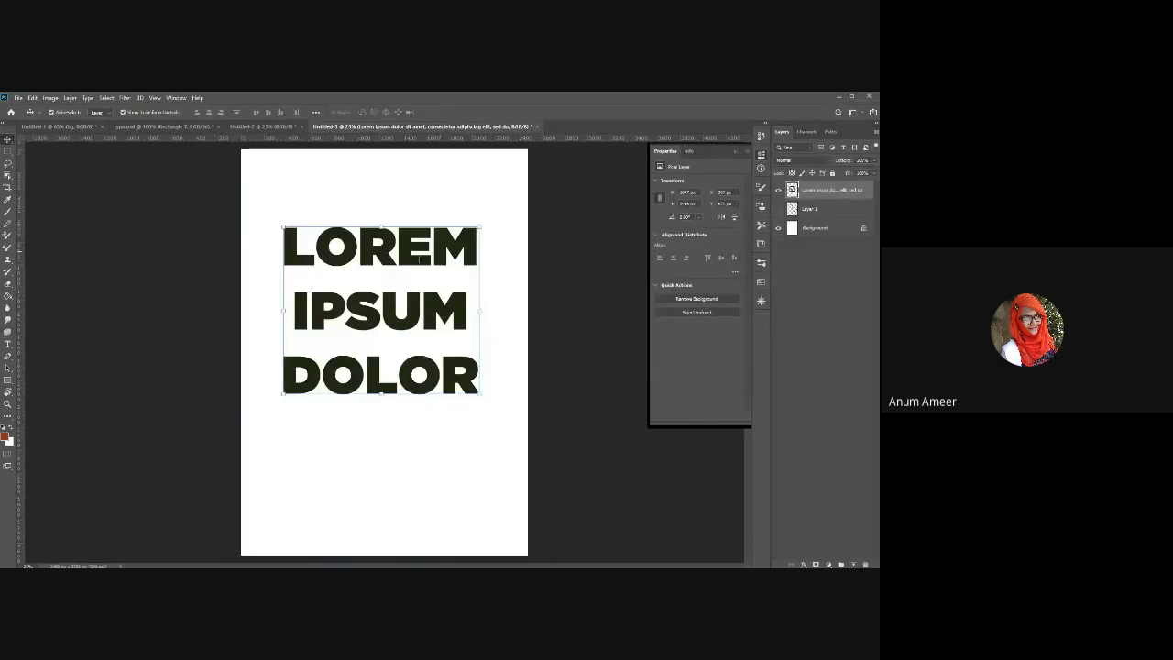
pyautogui.click(7, 283)
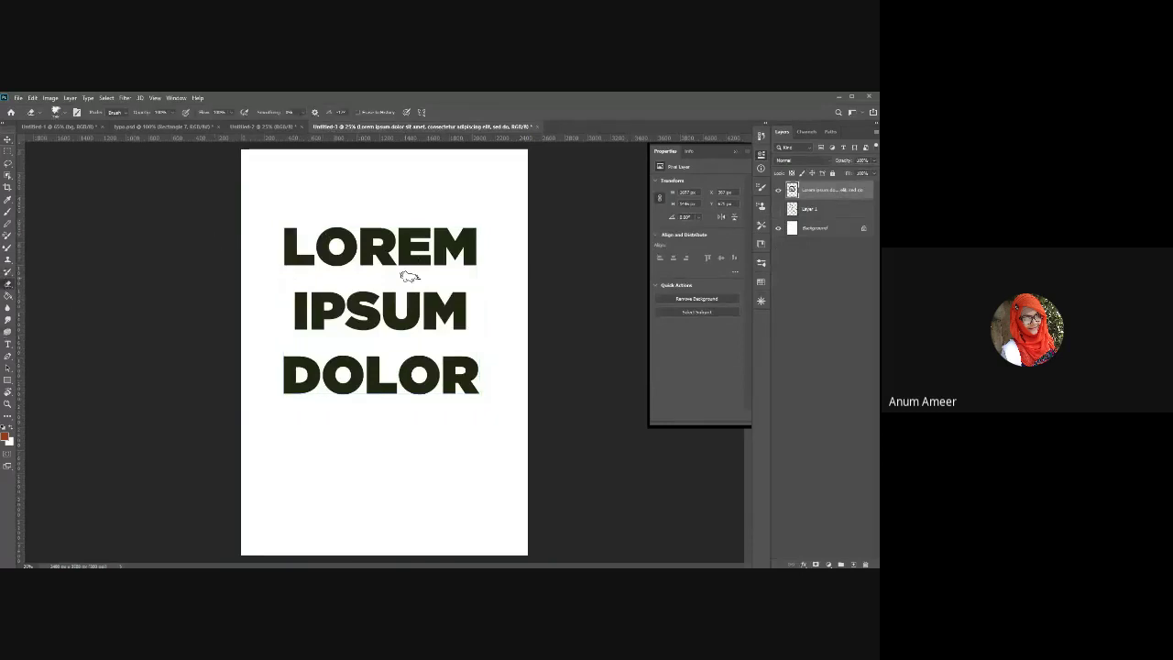
pyautogui.moveTo(424, 247); pyautogui.dragTo(437, 249)
pyautogui.hotkey('ctrl', 'z')
pyautogui.click(8, 138)
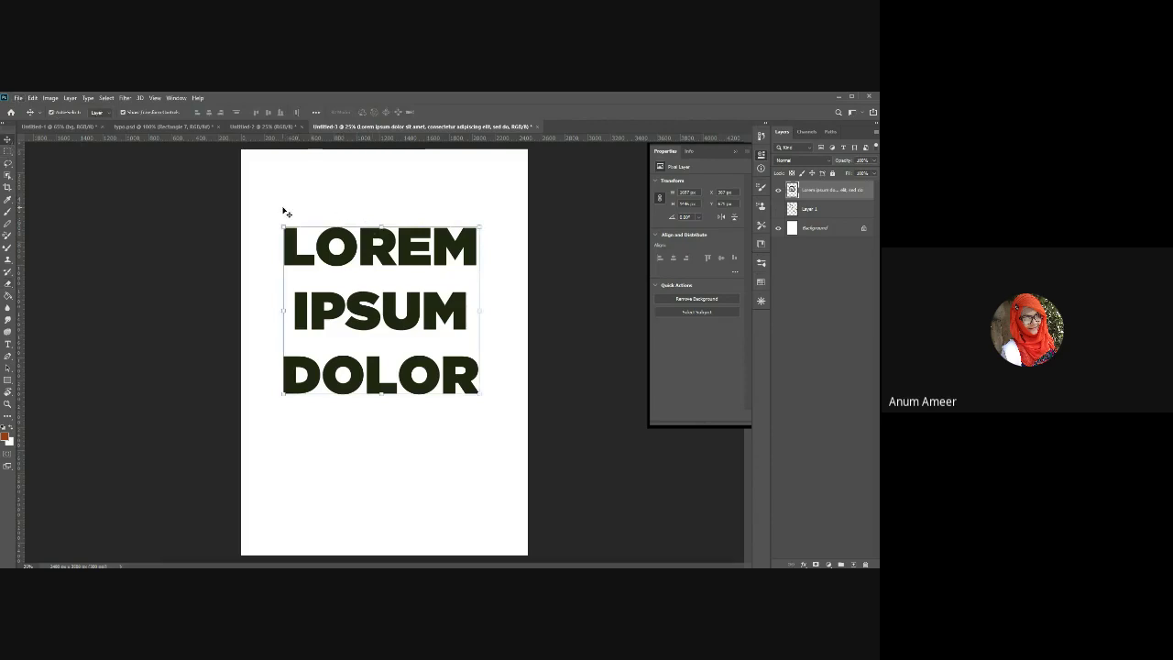
# Try offsetting a duplicate of the rasterized text downward, and undo back to the editable type layer.
pyautogui.keyDown('alt'); pyautogui.click(366, 343); pyautogui.keyUp('alt')
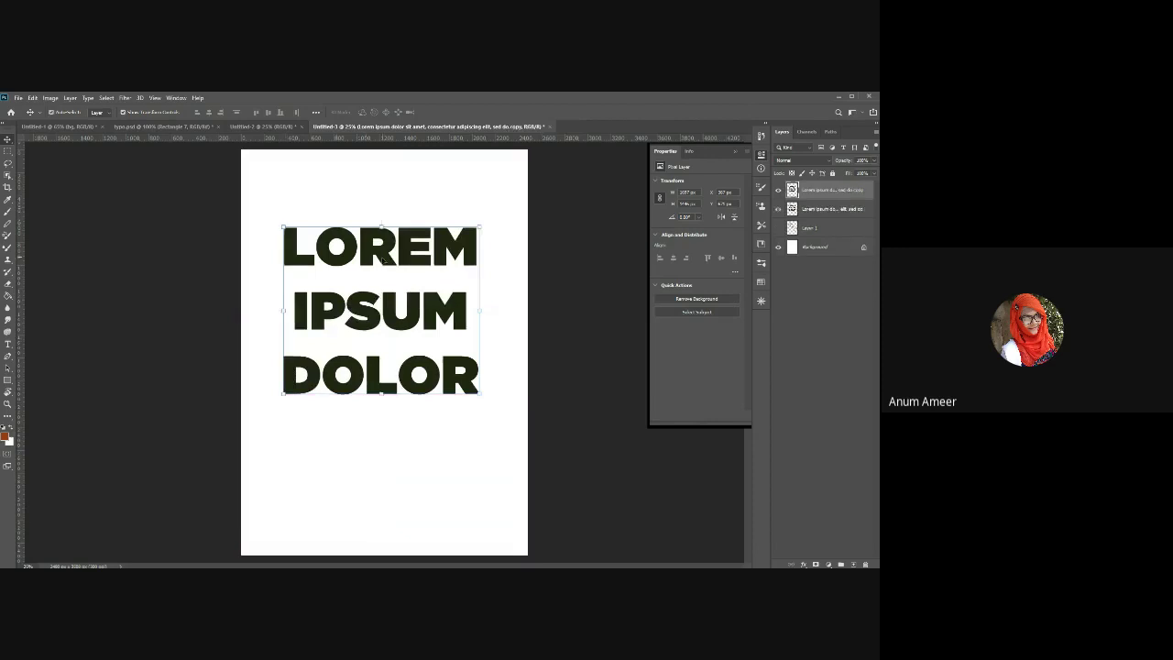
pyautogui.moveTo(383, 260); pyautogui.dragTo(383, 270)
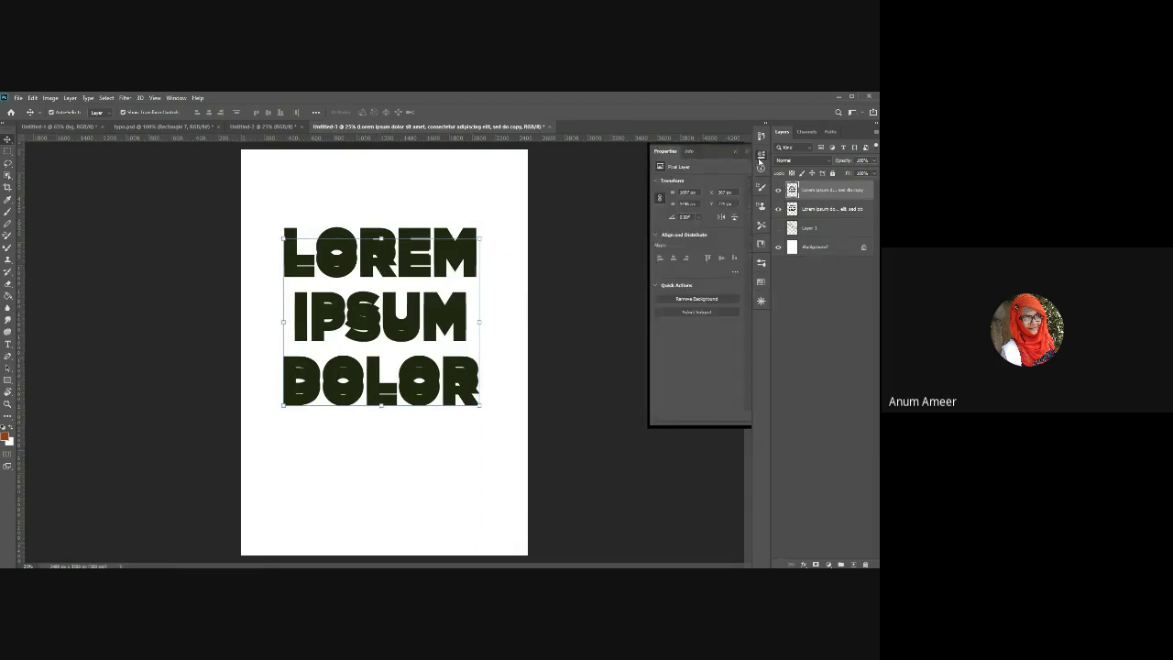
pyautogui.hotkey('ctrl', 'z')
pyautogui.hotkey('ctrl', 'z')
pyautogui.hotkey('ctrl', 'z')
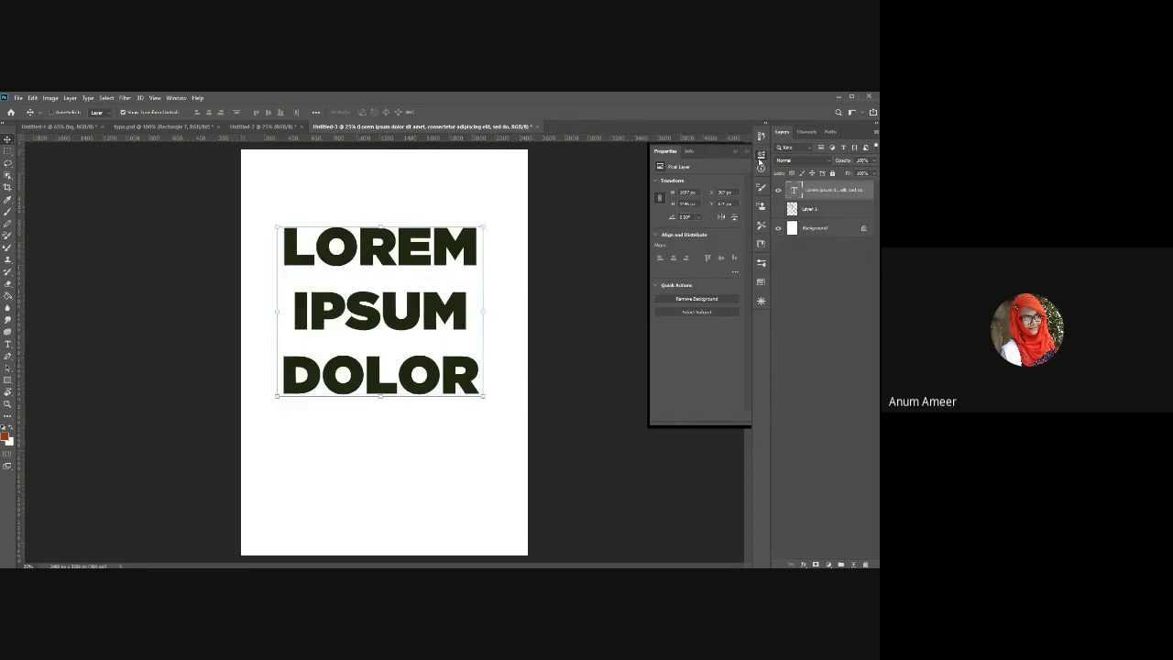
# Duplicate the LOREM IPSUM DOLOR type layer slightly lower and color the copy bright lime green.
pyautogui.hotkey('ctrl', 'j')
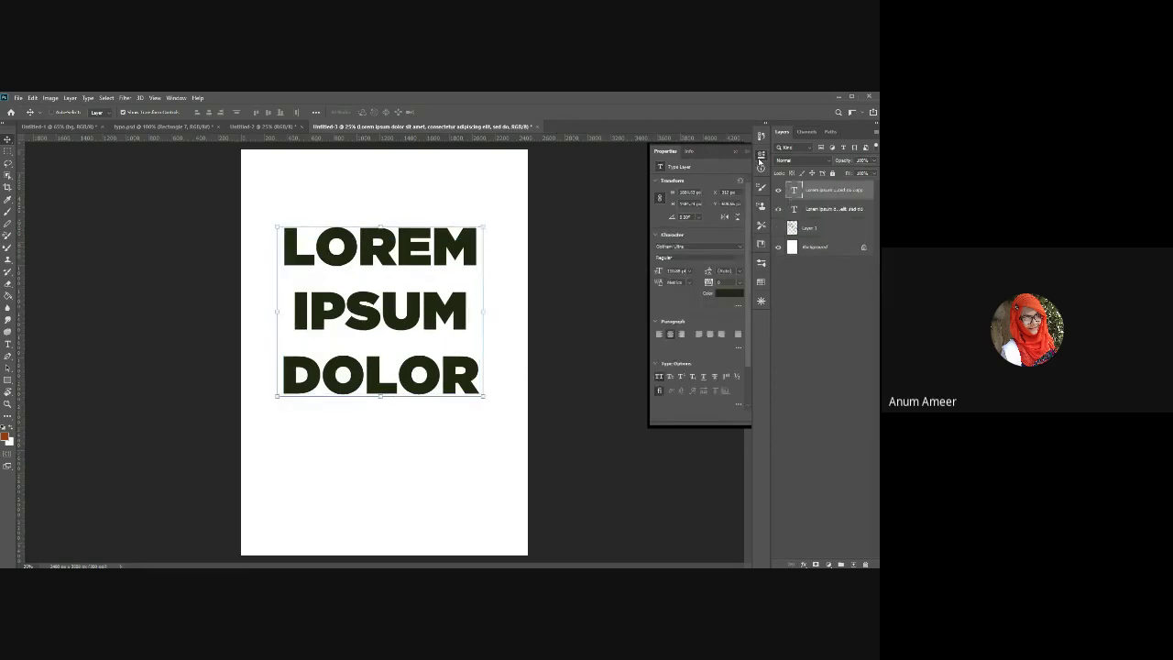
pyautogui.moveTo(424, 264); pyautogui.dragTo(423, 282)
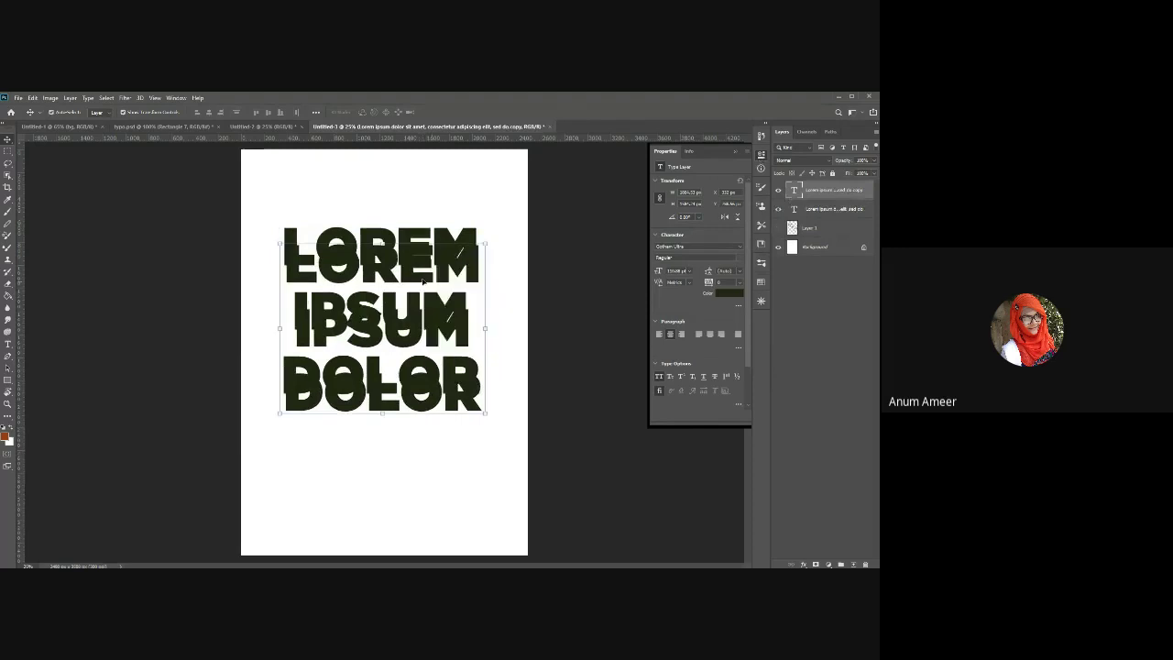
pyautogui.click(729, 293)
pyautogui.moveTo(405, 210); pyautogui.dragTo(435, 207)
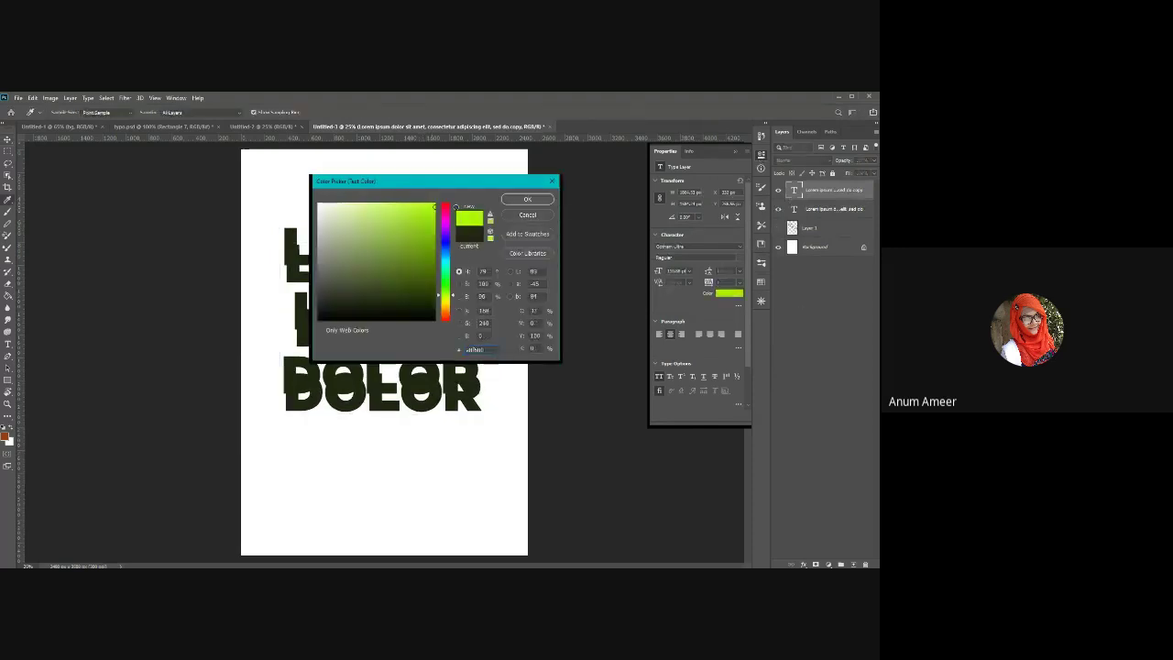
pyautogui.click(527, 199)
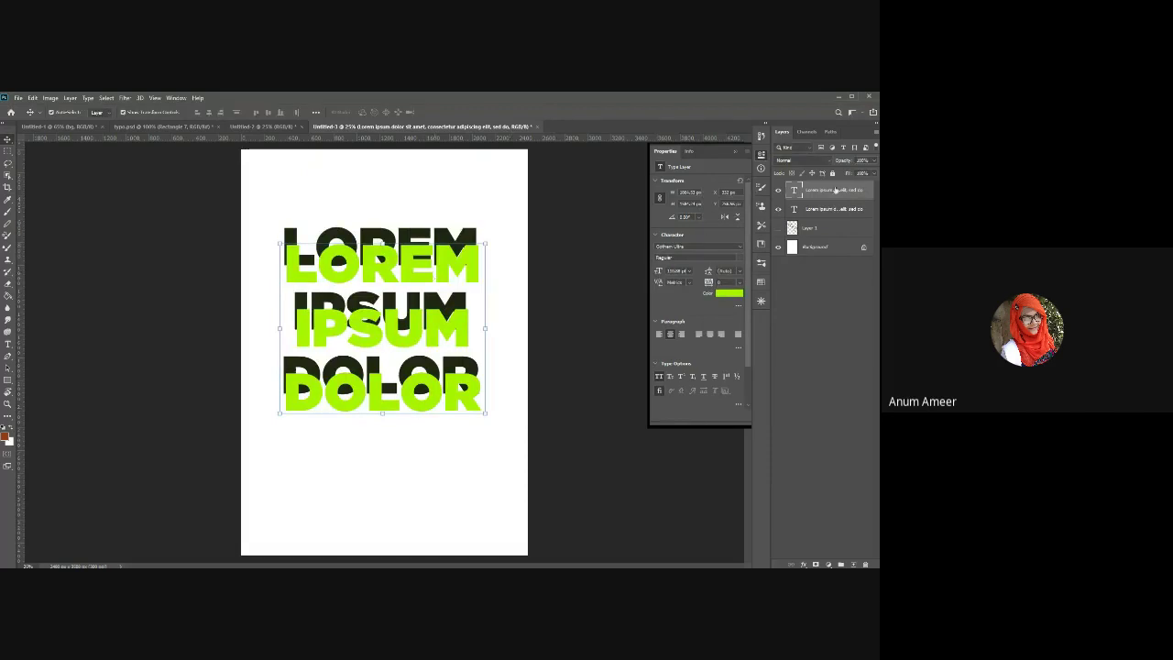
# Place the green text layer beneath the dark text and nudge it up and slightly left so it peeks out above the letters.
pyautogui.moveTo(835, 189); pyautogui.dragTo(825, 218)
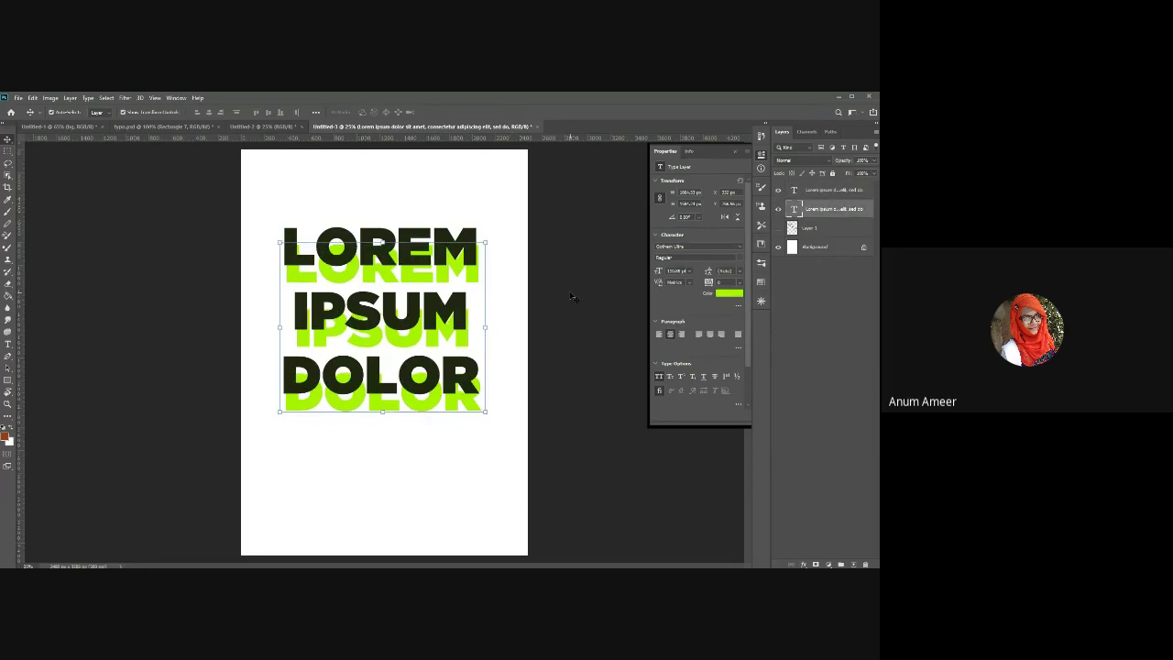
pyautogui.hotkey('shift', 'Up')
pyautogui.hotkey('shift', 'Up')
pyautogui.hotkey('shift', 'Up')
pyautogui.hotkey('shift', 'Up')
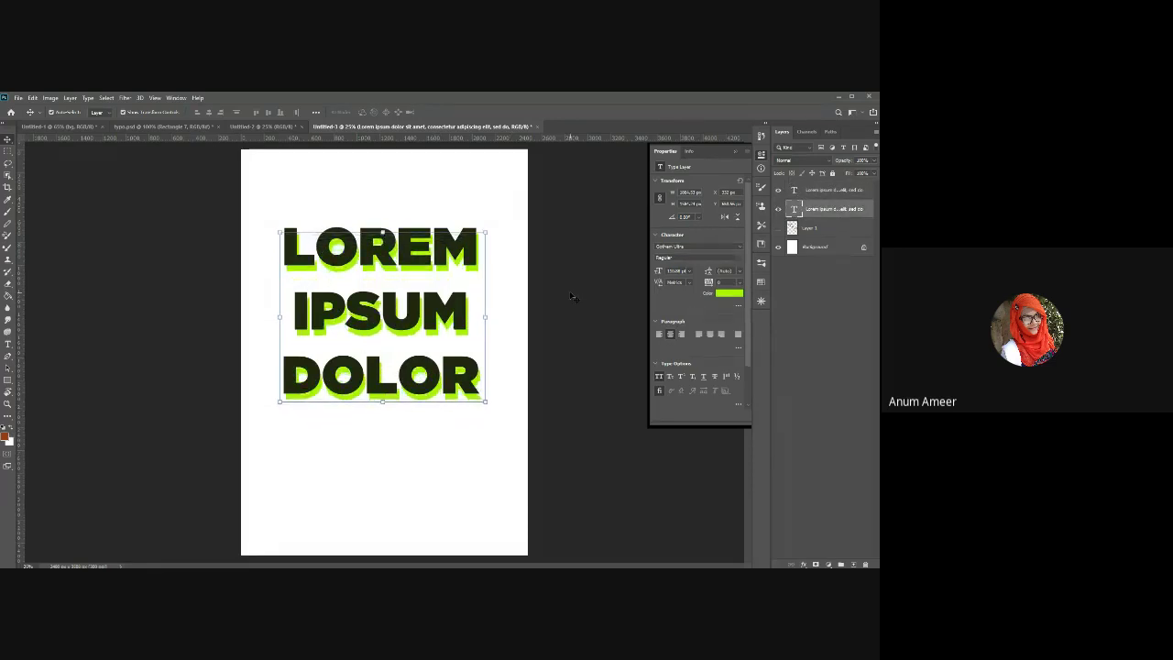
pyautogui.hotkey('shift', 'Up')
pyautogui.hotkey('shift', 'Up')
pyautogui.hotkey('shift', 'Up')
pyautogui.hotkey('shift', 'Up')
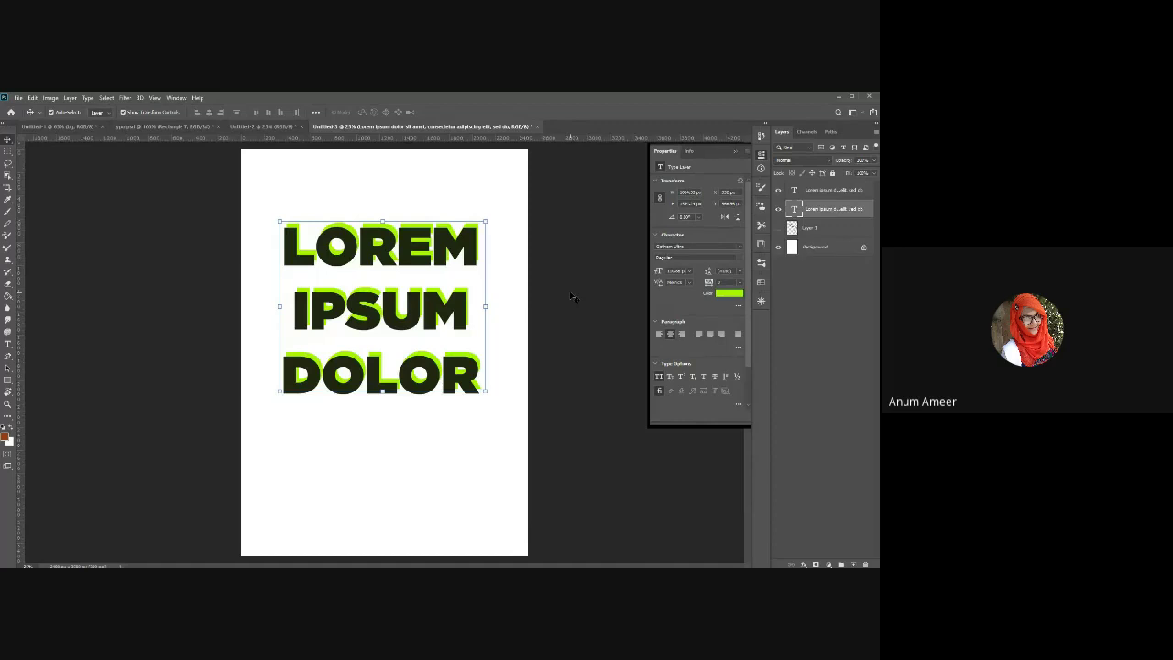
pyautogui.hotkey('shift', 'Left')
pyautogui.hotkey('shift', 'Left')
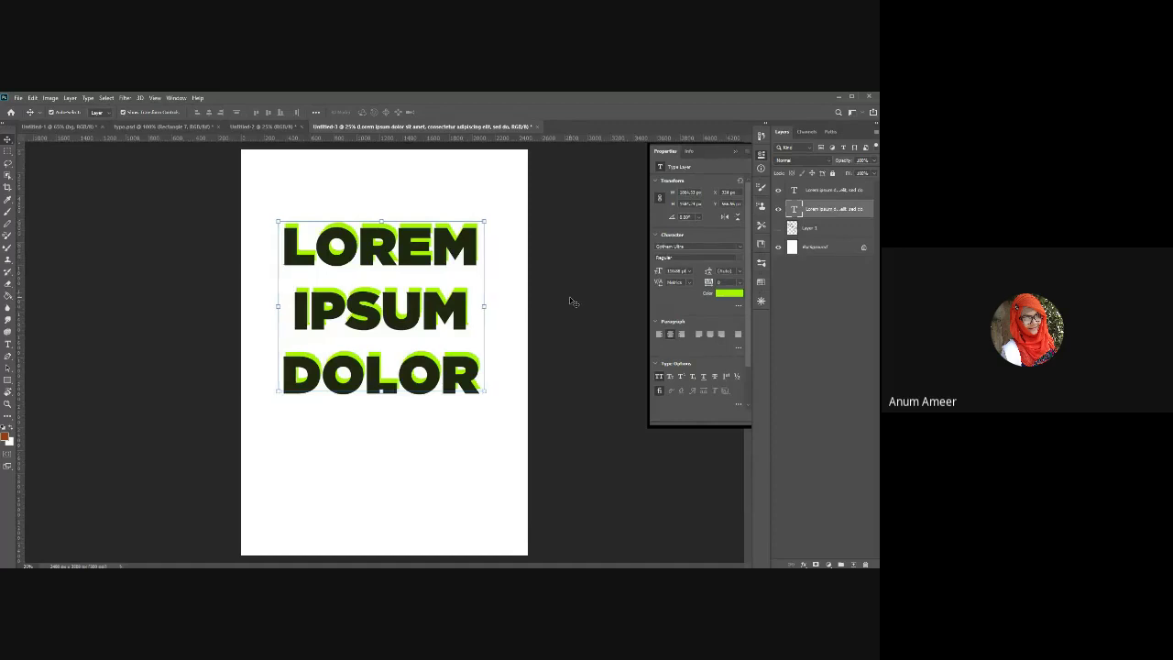
pyautogui.hotkey('shift', 'Down')
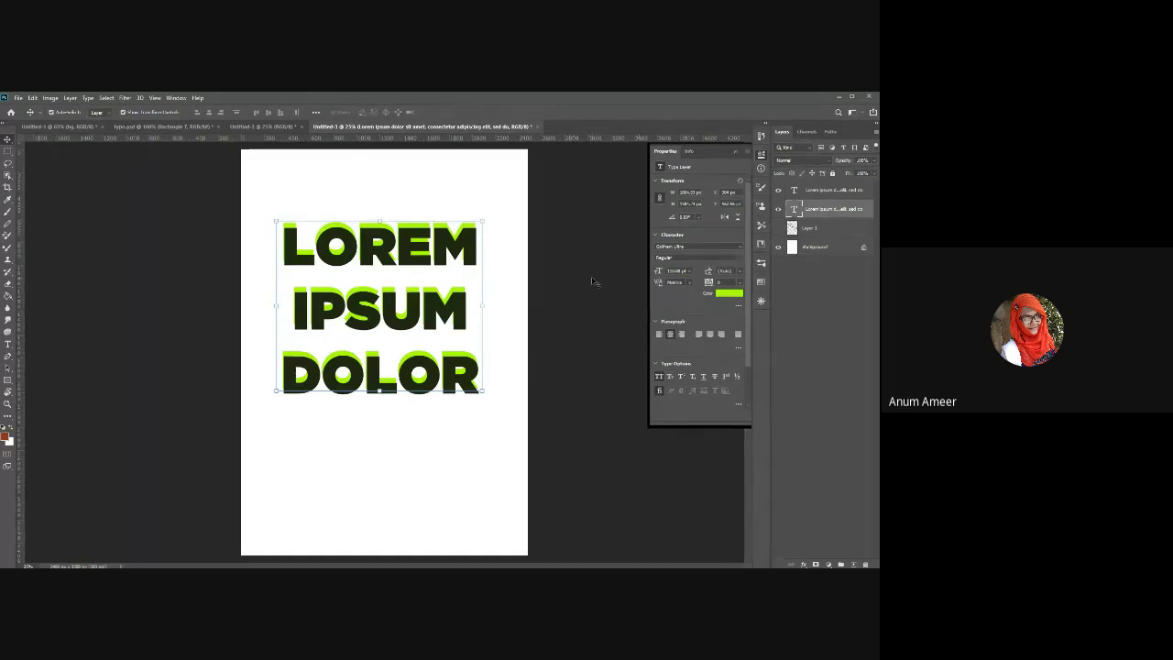
# Select the dark text layer and shift it very slightly left over the green copy.
pyautogui.click(590, 279)
pyautogui.click(843, 210)
pyautogui.moveTo(400, 241)
pyautogui.mouseDown()
pyautogui.moveTo(413, 249)
pyautogui.moveTo(402, 239)
pyautogui.mouseUp()
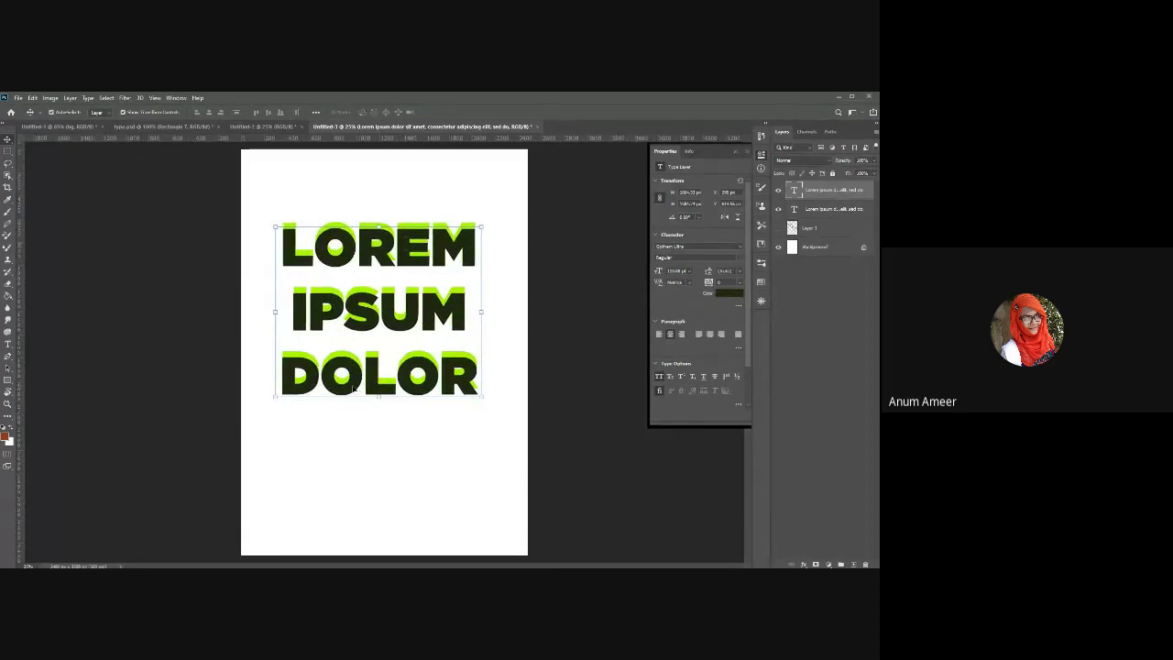
# Rasterize the dark text layer for erasing and choose the Hard Round brush for the Eraser.
pyautogui.click(7, 288)
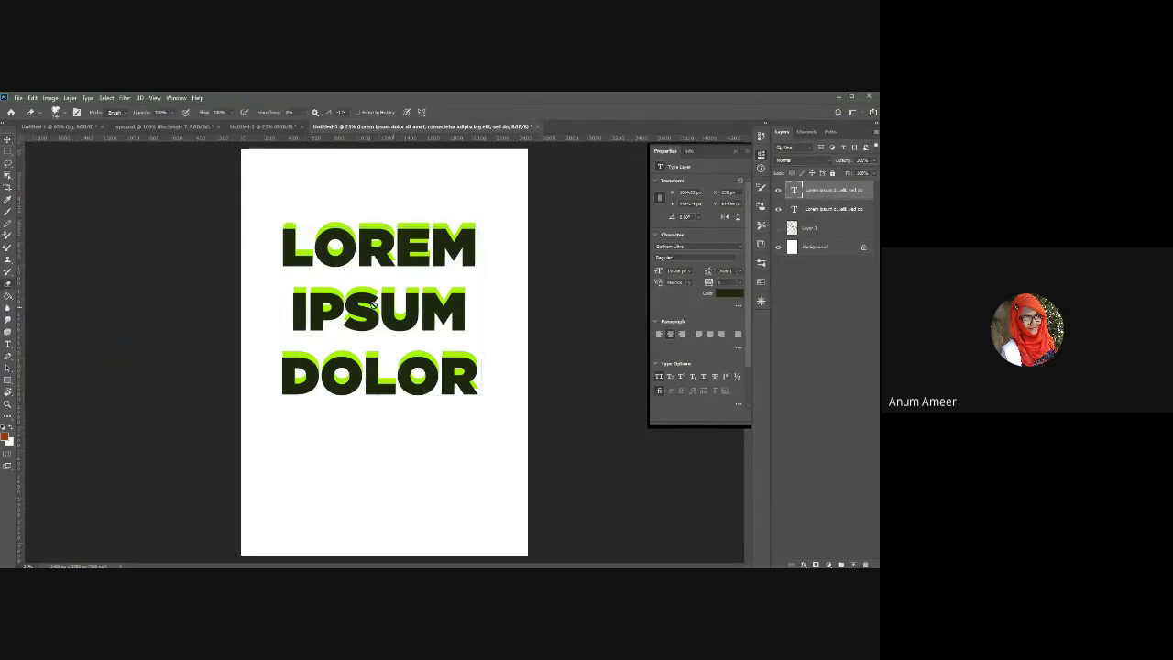
pyautogui.click(456, 315)
pyautogui.click(417, 281)
pyautogui.click(61, 113)
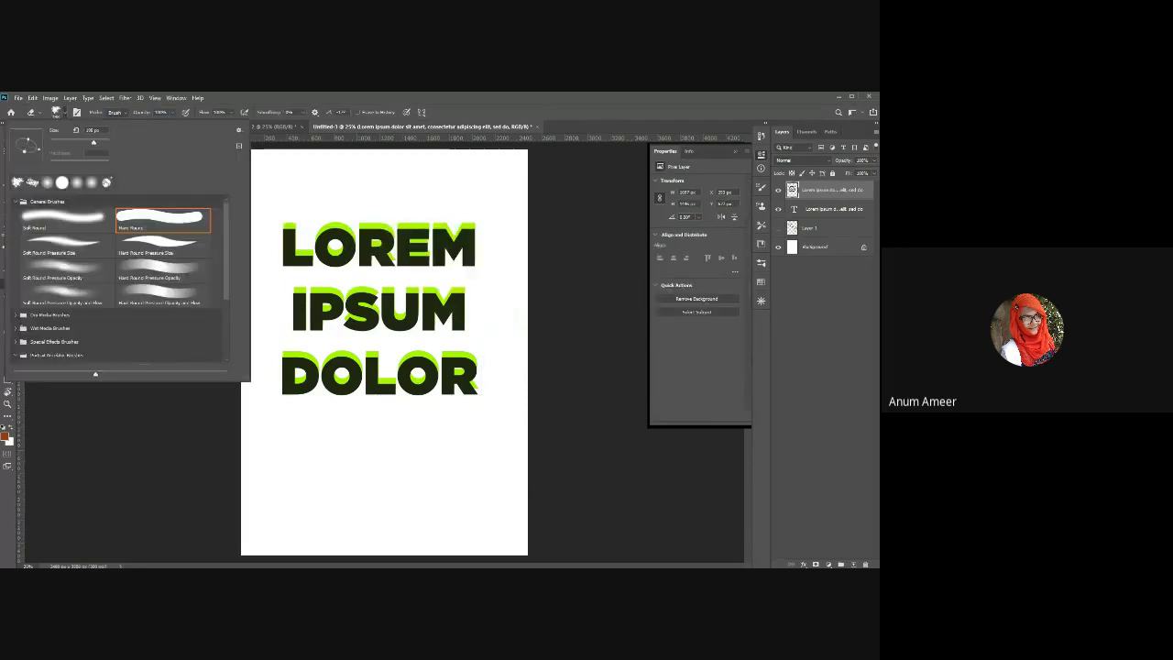
pyautogui.click(62, 181)
pyautogui.click(311, 234)
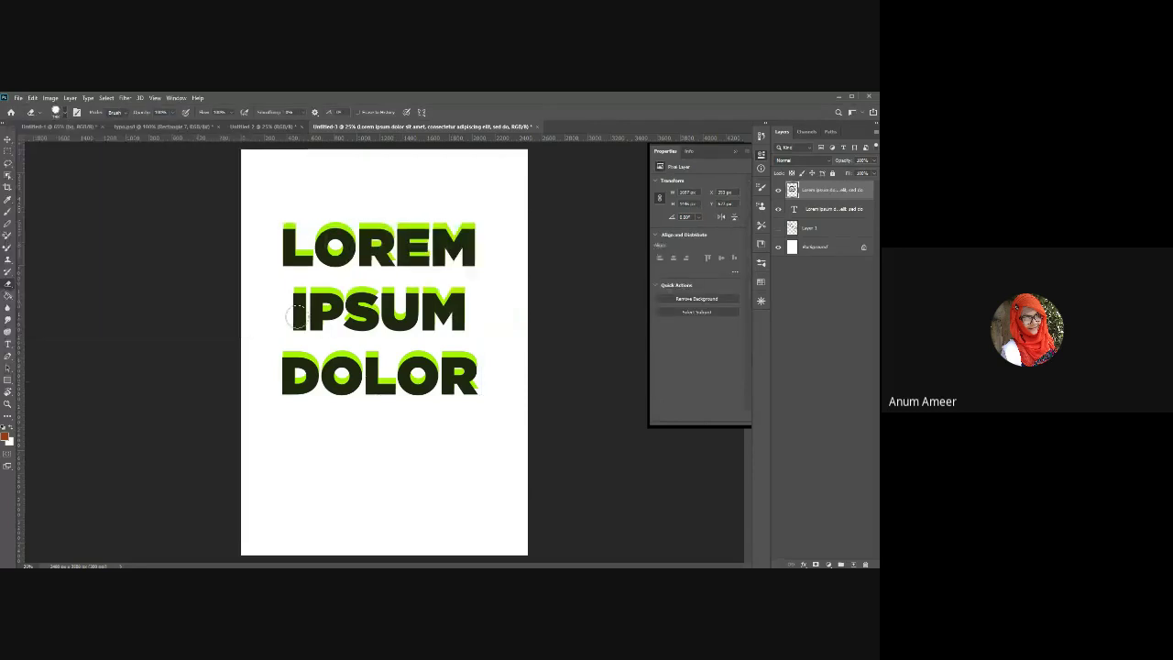
# Erase the dark IPSUM and DOLOR letters and copy the lower half of the dark LOREM onto a new layer.
pyautogui.moveTo(298, 286)
pyautogui.mouseDown()
pyautogui.moveTo(292, 340)
pyautogui.moveTo(301, 323)
pyautogui.moveTo(309, 335)
pyautogui.moveTo(316, 296)
pyautogui.moveTo(390, 309)
pyautogui.moveTo(360, 319)
pyautogui.moveTo(522, 347)
pyautogui.moveTo(325, 374)
pyautogui.moveTo(362, 389)
pyautogui.moveTo(275, 397)
pyautogui.mouseUp()
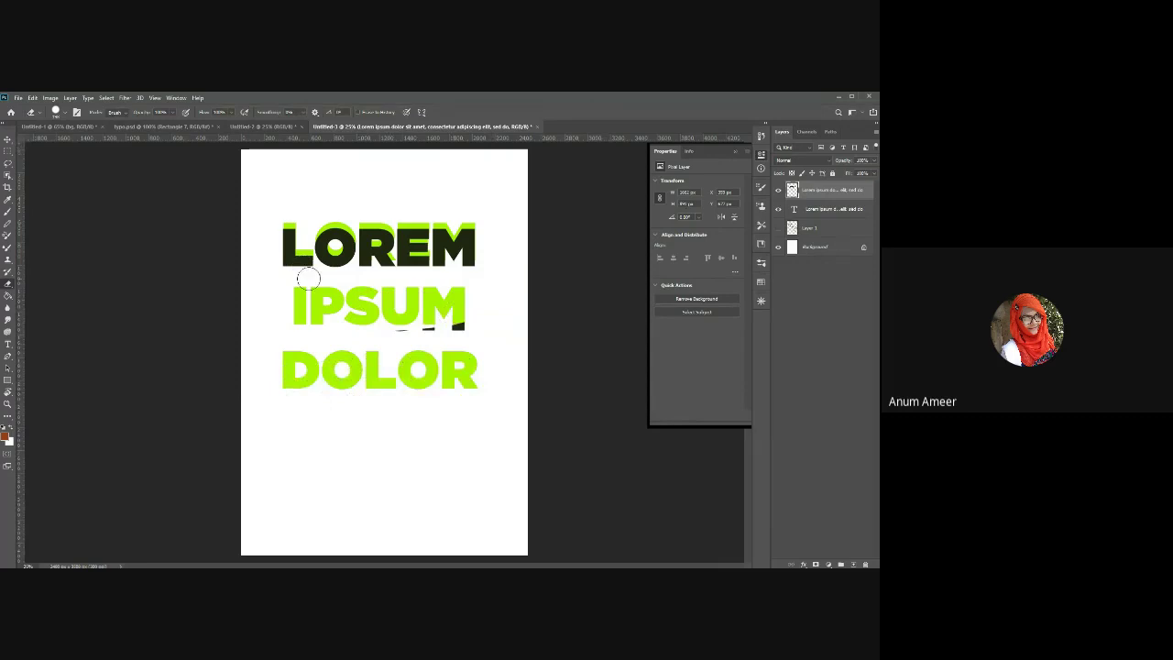
pyautogui.click(7, 151)
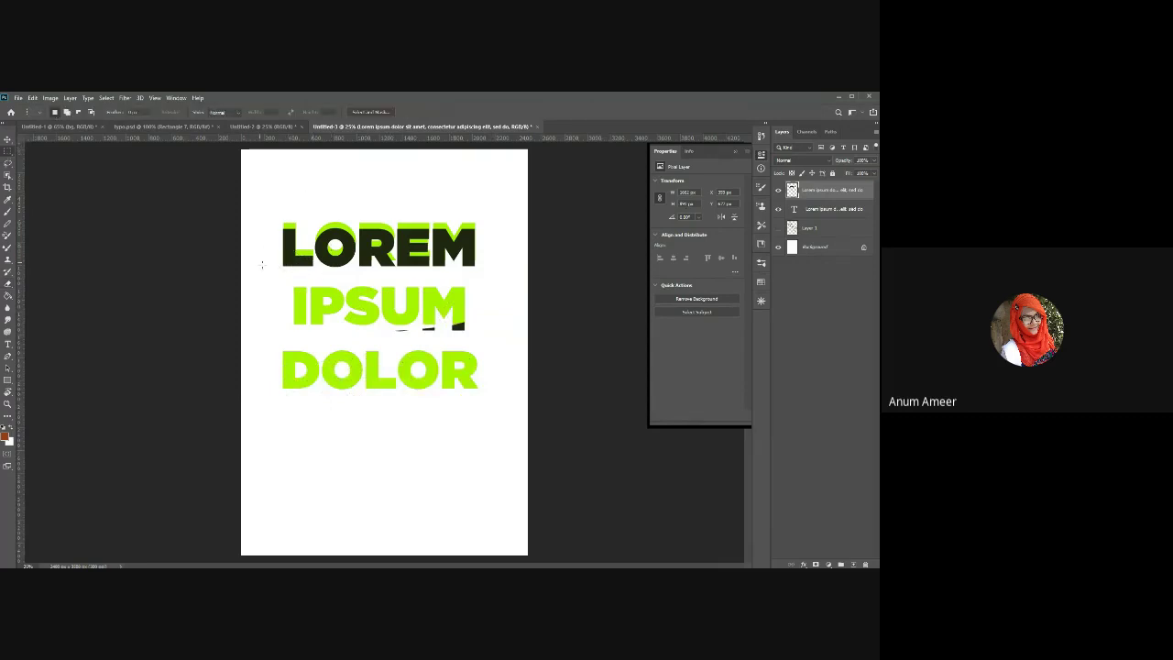
pyautogui.moveTo(277, 249); pyautogui.dragTo(528, 283)
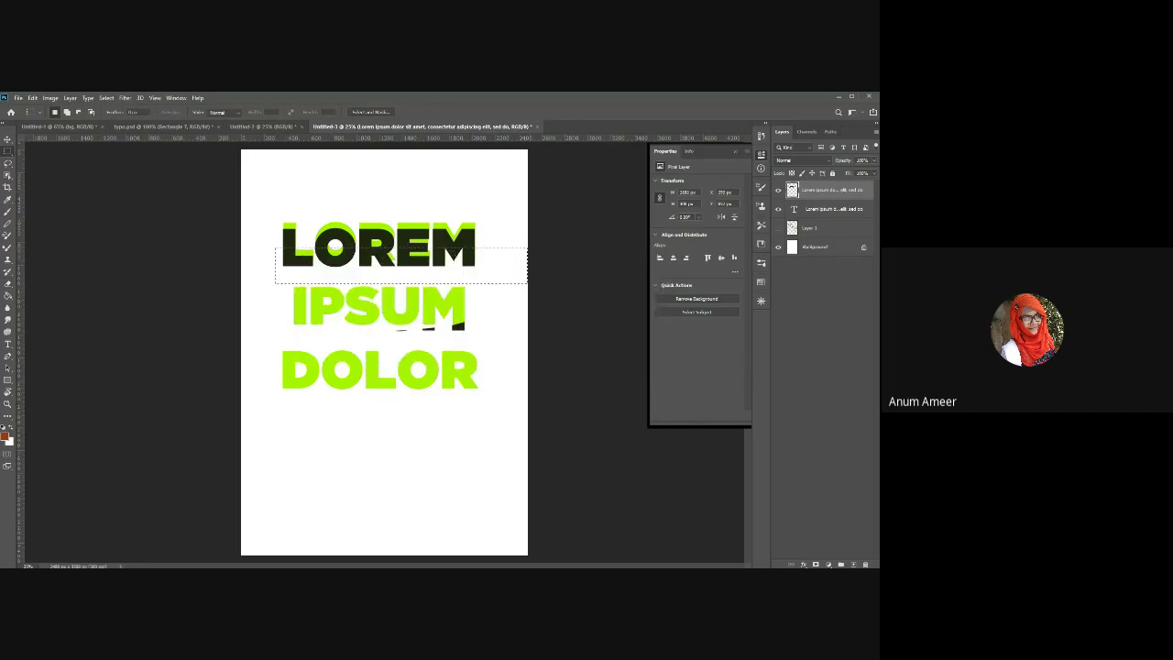
pyautogui.hotkey('ctrl', 'j')
# Nudge the copied lower half of LOREM slightly left so it sits offset from the upper half.
pyautogui.click(7, 139)
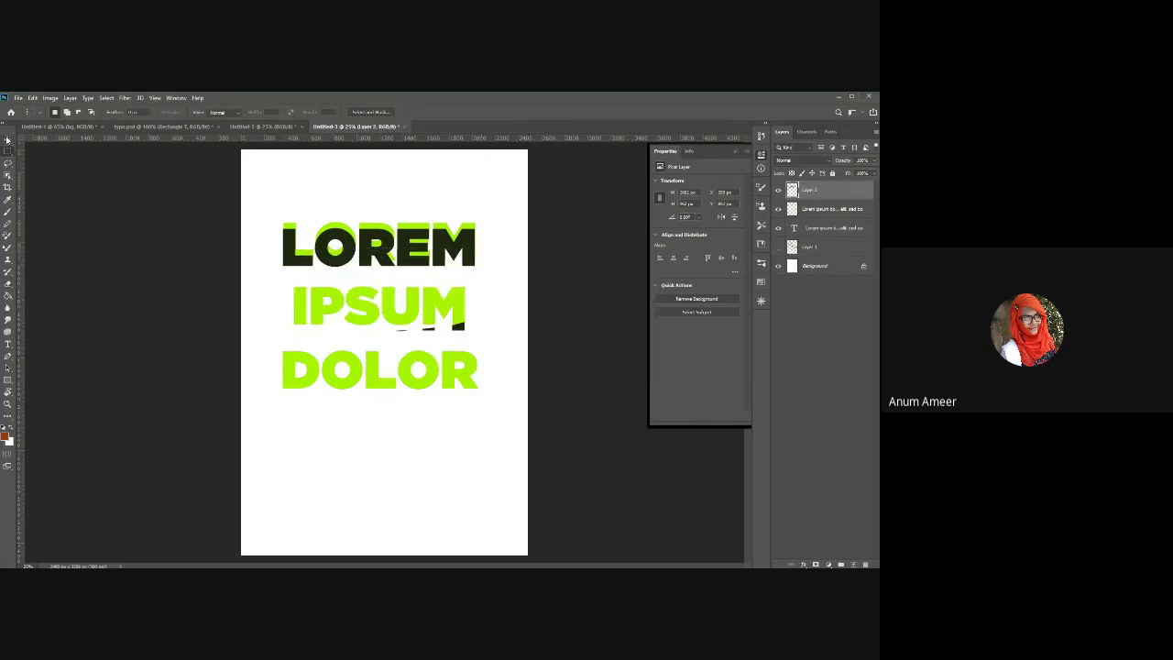
pyautogui.press('Left')
pyautogui.press('Left')
pyautogui.press('Left')
pyautogui.press('Left')
pyautogui.press('Left')
pyautogui.press('Left')
pyautogui.press('Left')
pyautogui.press('Left')
pyautogui.press('Left')
pyautogui.press('Left')
pyautogui.press('Left')
pyautogui.press('Left')
pyautogui.press('Left')
pyautogui.press('Left')
pyautogui.press('Left')
pyautogui.press('Left')
pyautogui.press('Left')
pyautogui.press('Left')
pyautogui.press('Left')
pyautogui.press('Left')
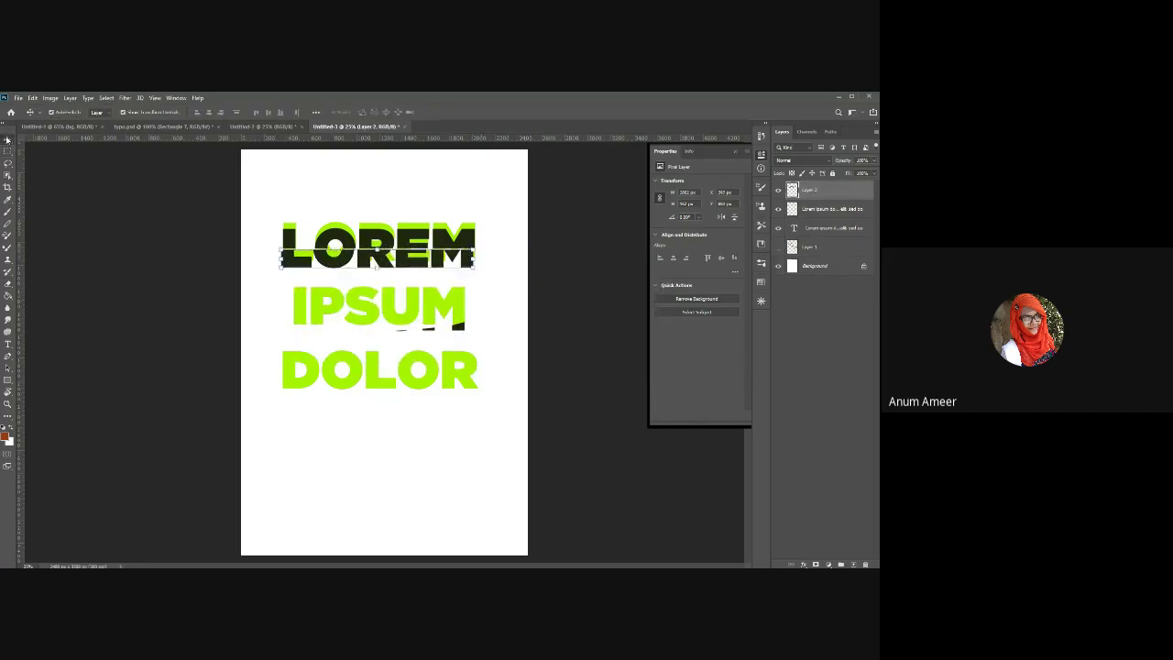
pyautogui.press('Down')
pyautogui.press('Down')
pyautogui.press('Down')
pyautogui.press('Down')
pyautogui.press('Down')
pyautogui.press('Down')
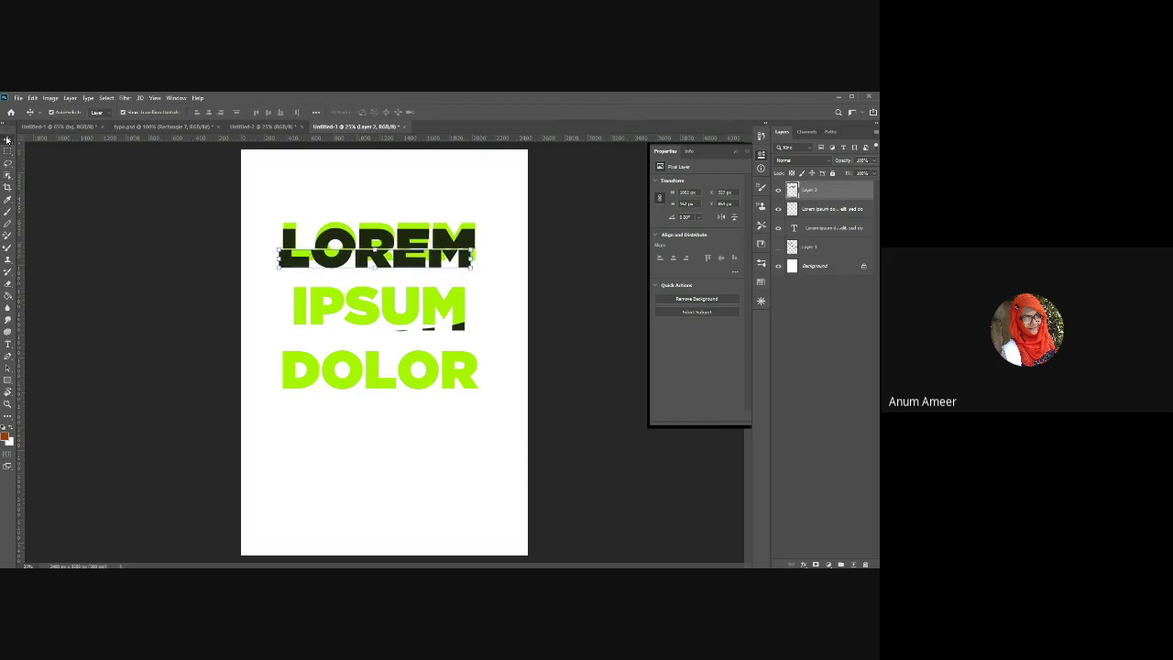
pyautogui.press('Left')
pyautogui.click(476, 287)
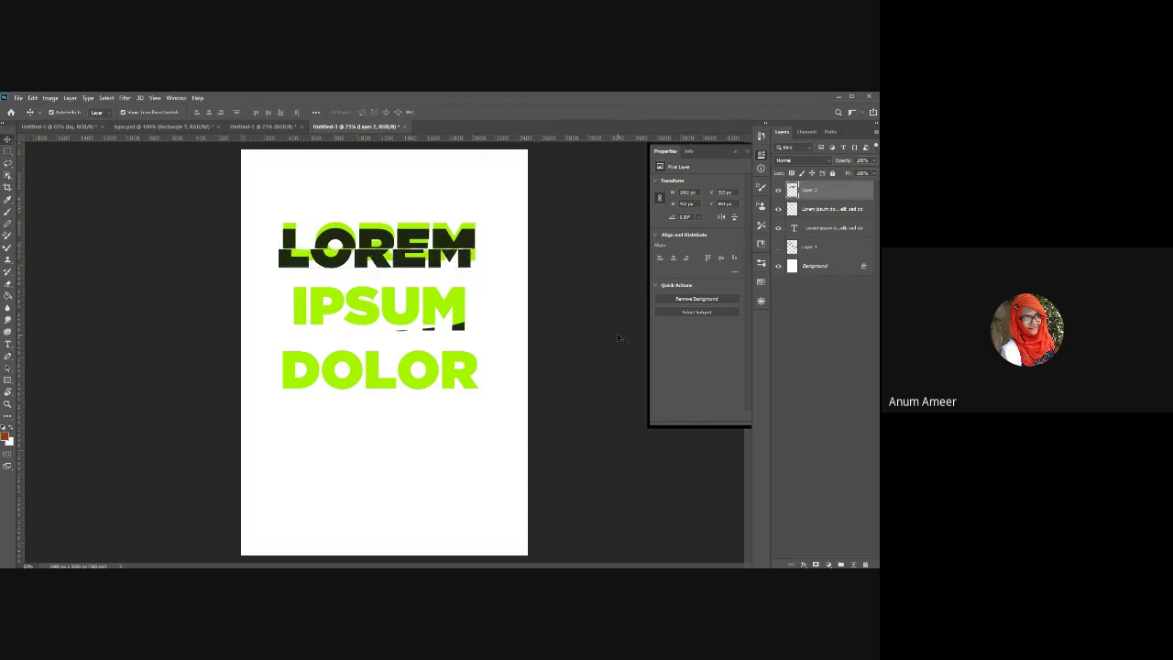
# Hide the lime green text layer and erase the leftover dark fragments of IPSUM from the rasterized text layer.
pyautogui.click(830, 227)
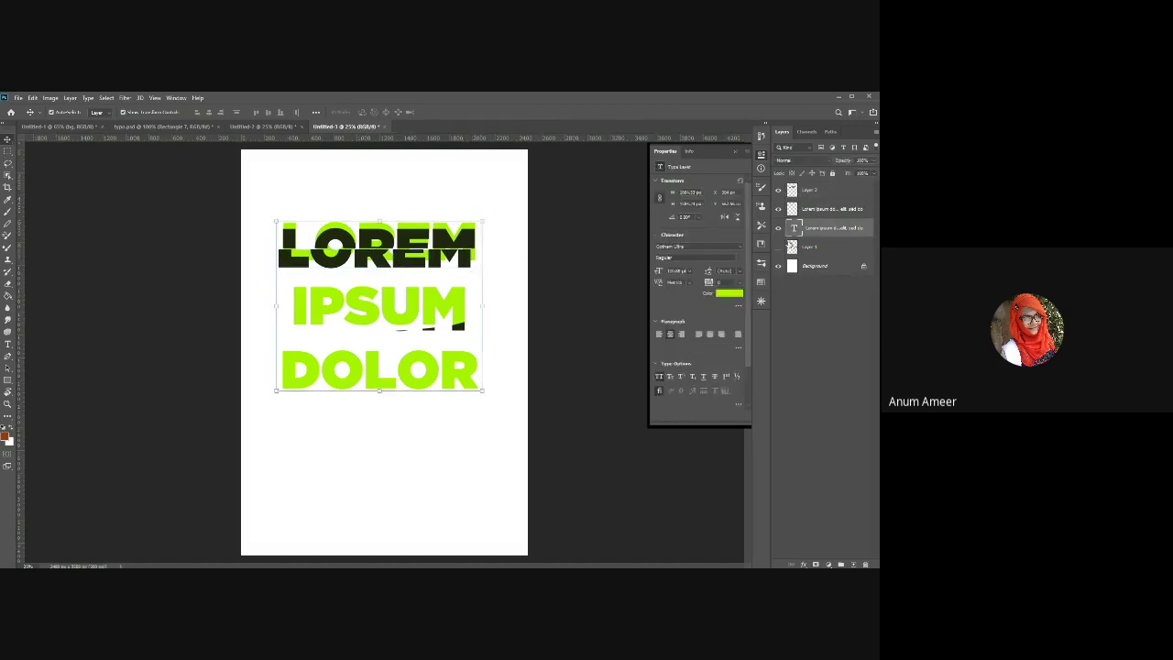
pyautogui.click(779, 228)
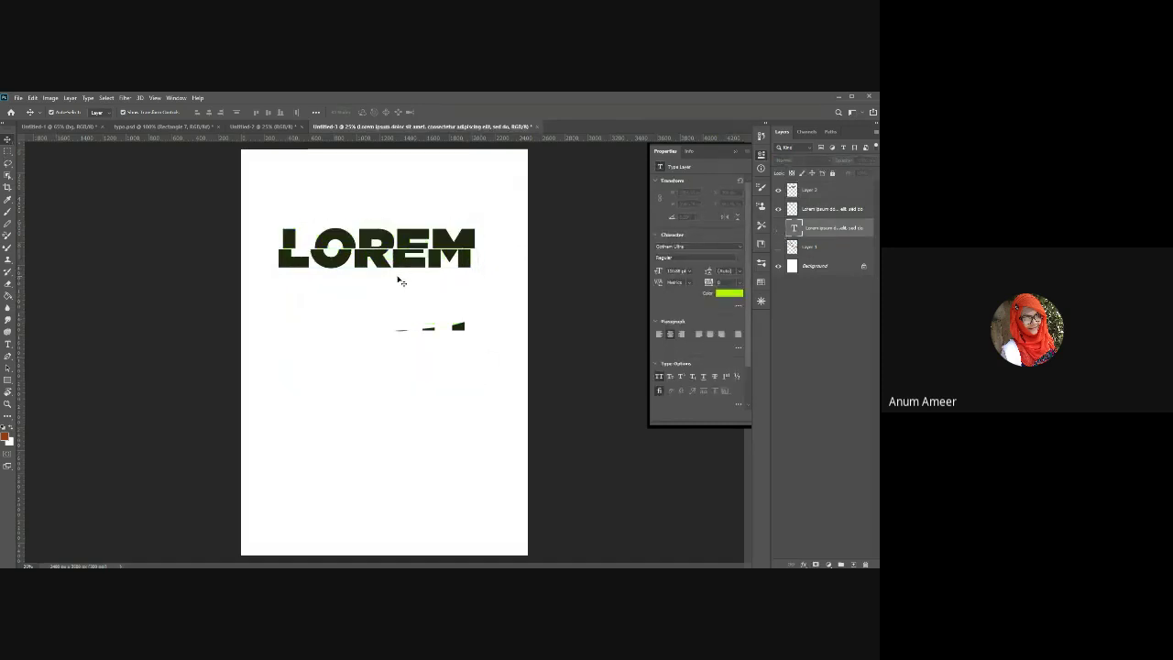
pyautogui.click(437, 266)
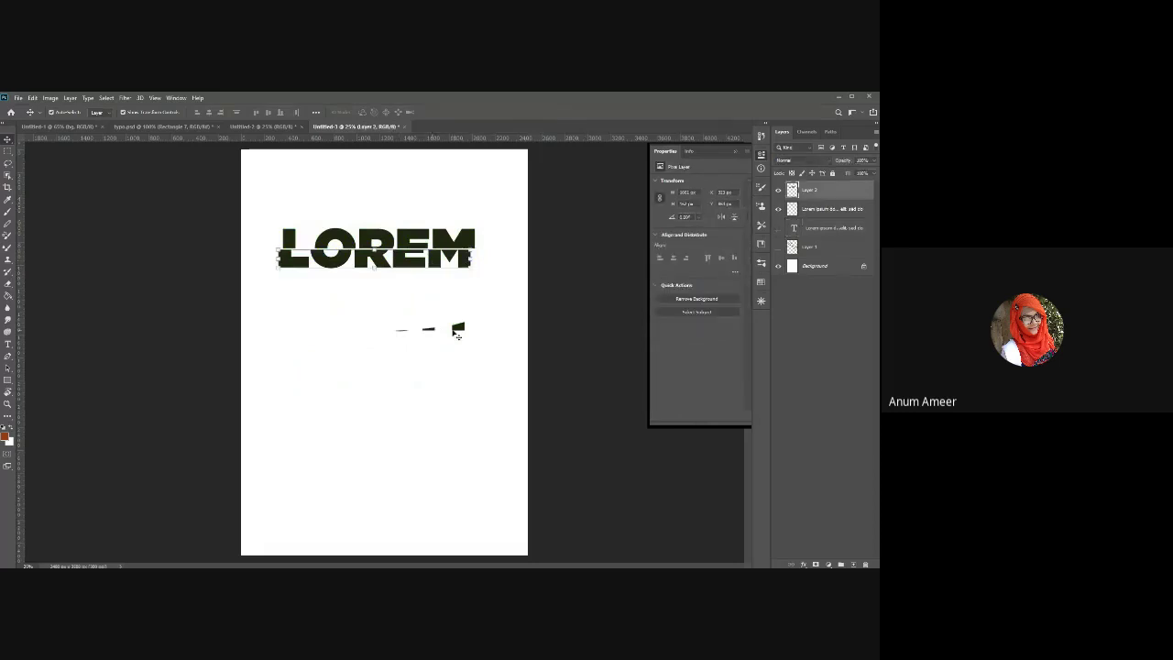
pyautogui.click(457, 331)
pyautogui.click(7, 288)
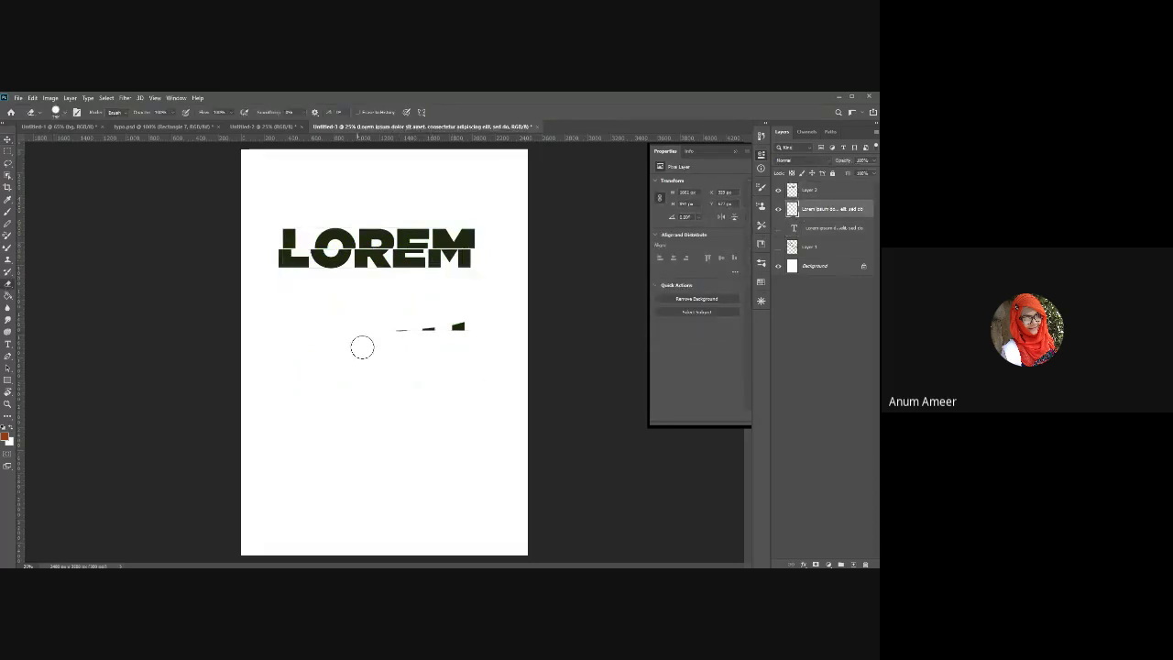
pyautogui.moveTo(358, 343); pyautogui.dragTo(448, 335)
pyautogui.click(7, 152)
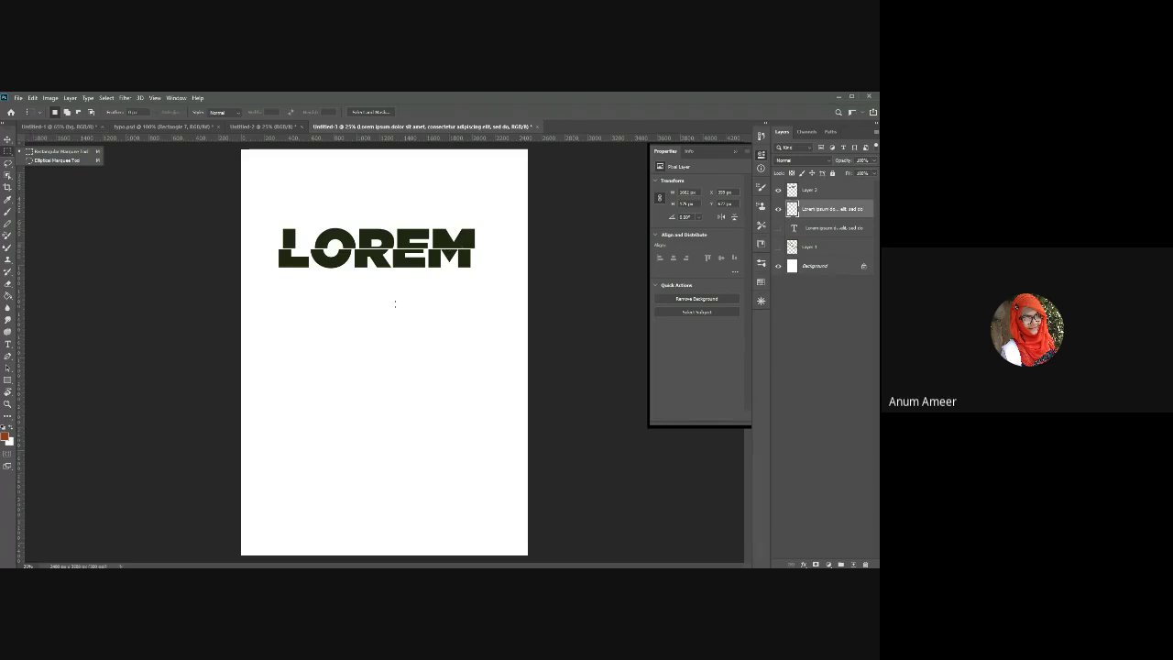
# Add a black-to-white linear Gradient Overlay to the upper half of LOREM, angled to run from dark at the top to light below.
pyautogui.press('v')
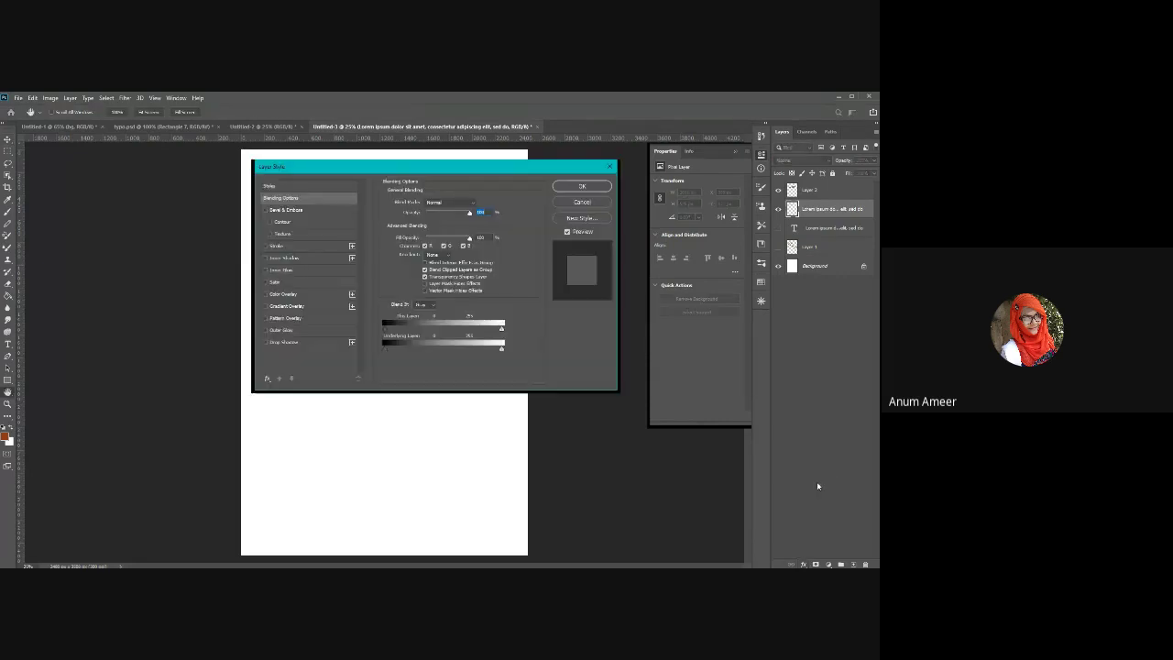
pyautogui.moveTo(350, 161); pyautogui.dragTo(587, 209)
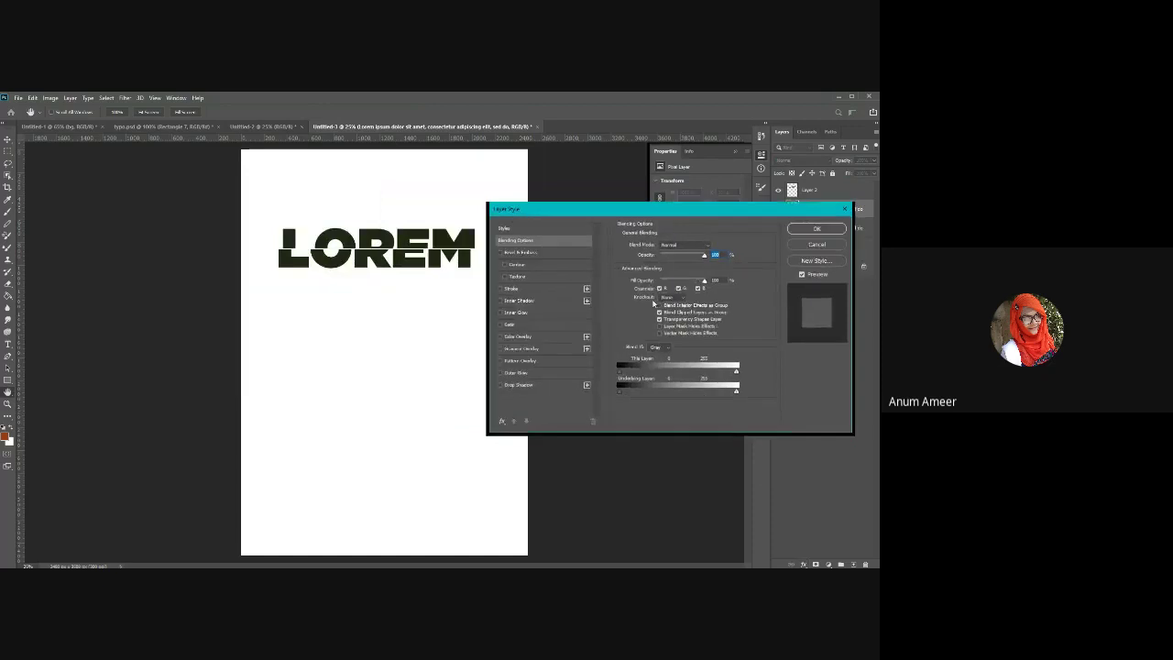
pyautogui.click(500, 337)
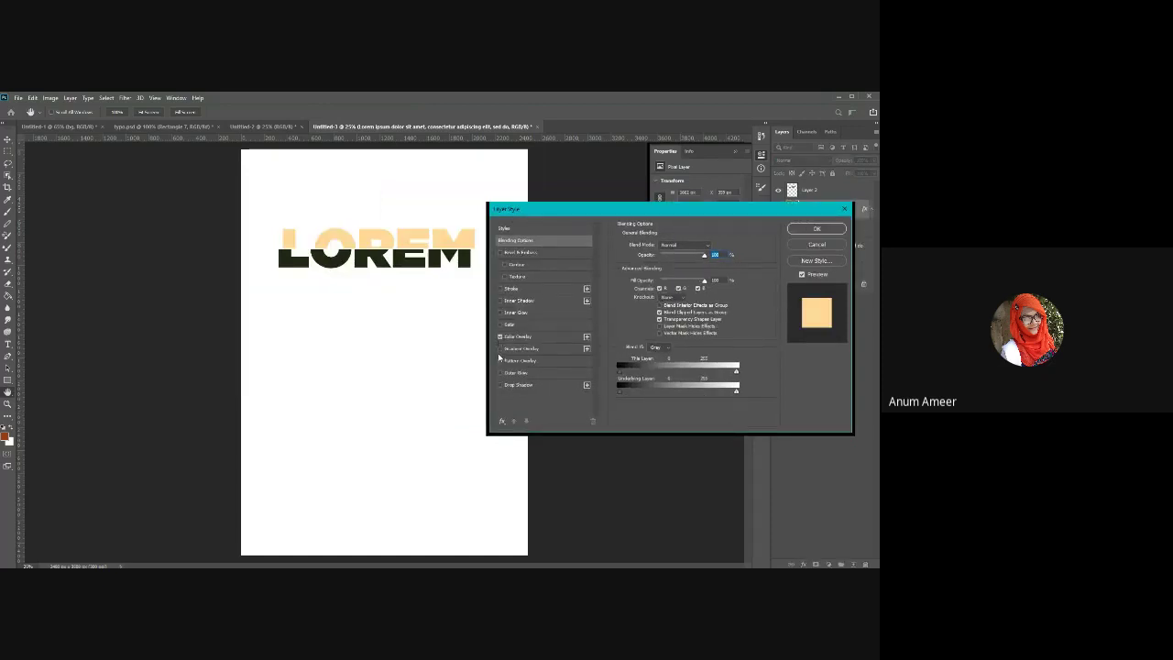
pyautogui.click(501, 337)
pyautogui.click(499, 349)
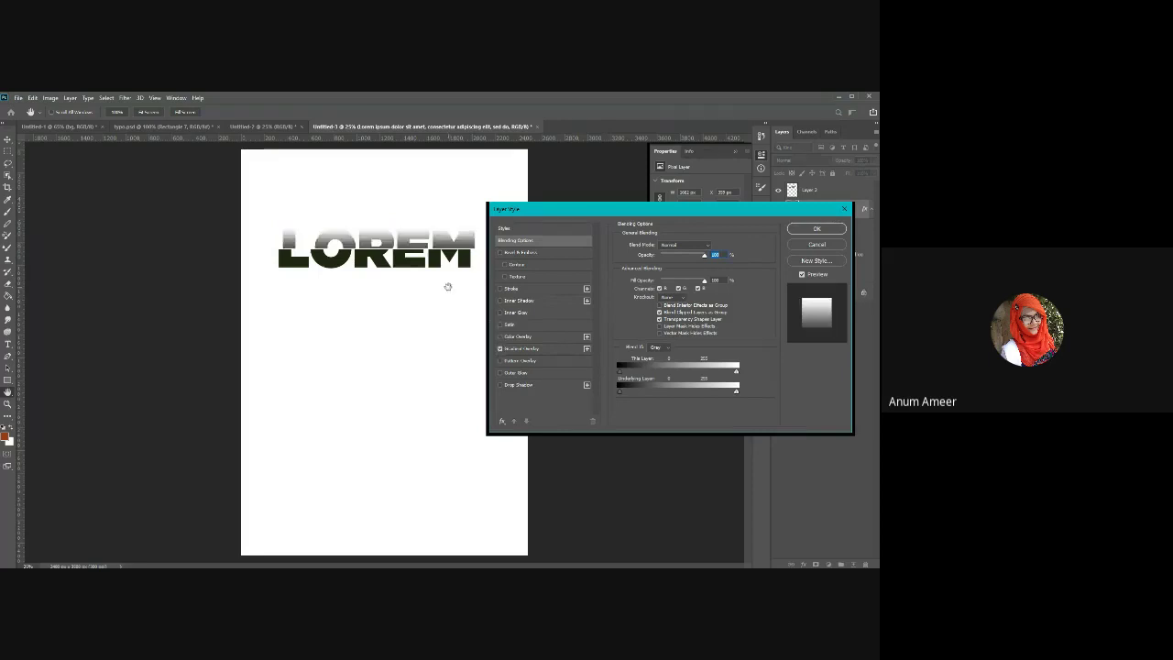
pyautogui.click(537, 349)
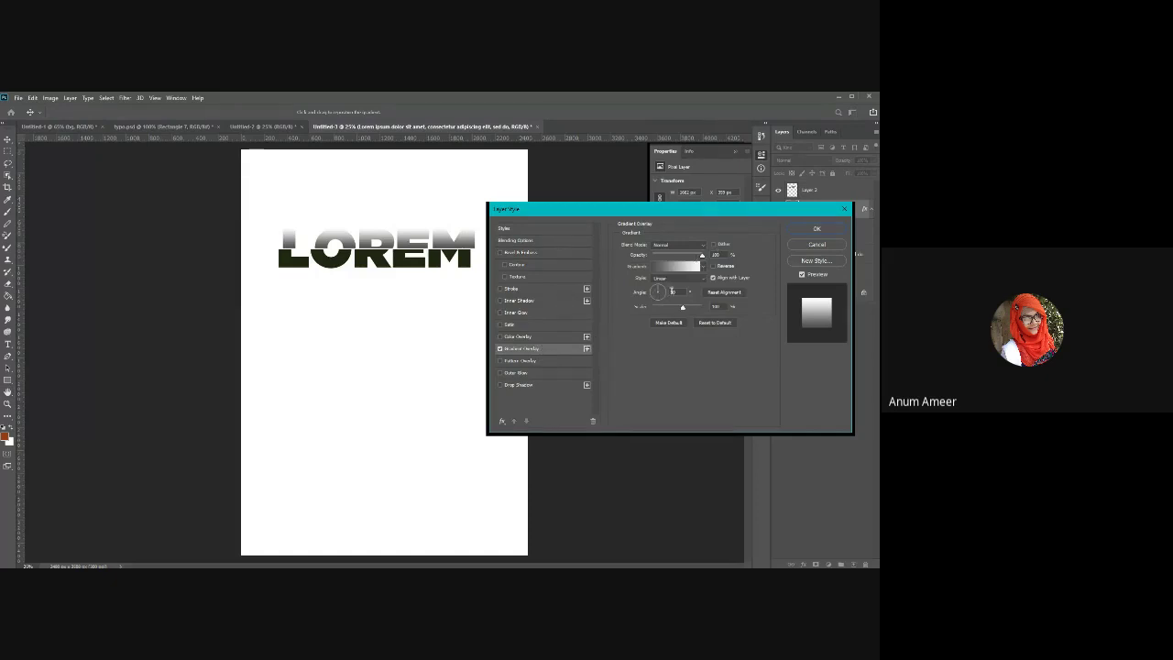
pyautogui.moveTo(658, 292); pyautogui.dragTo(659, 299)
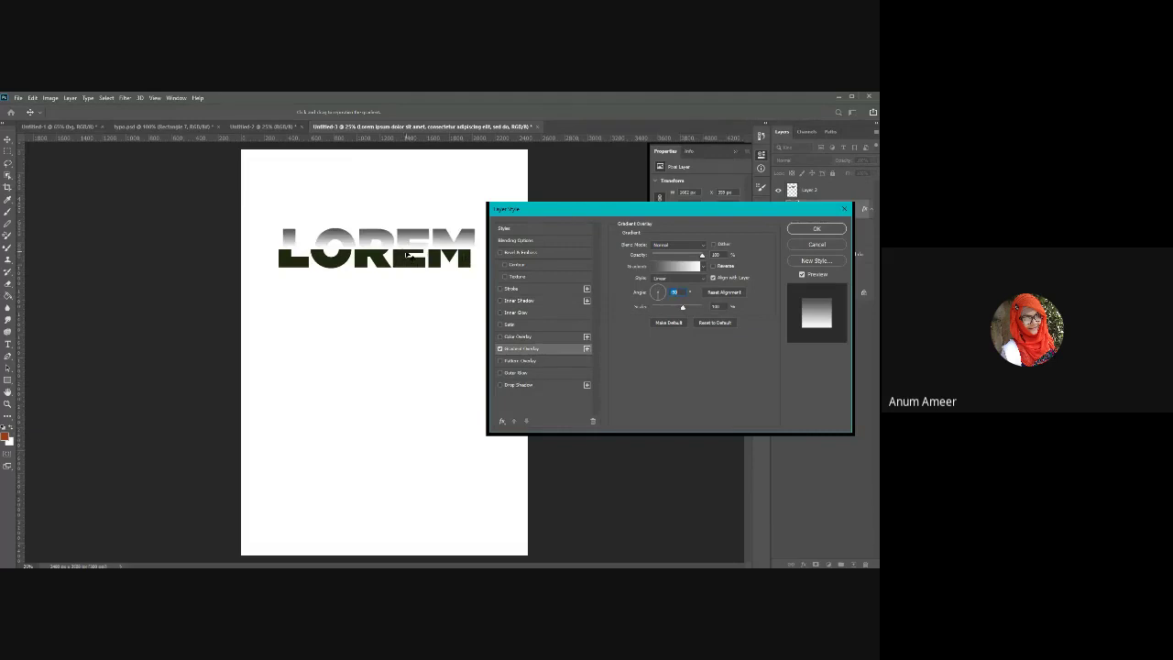
pyautogui.click(817, 229)
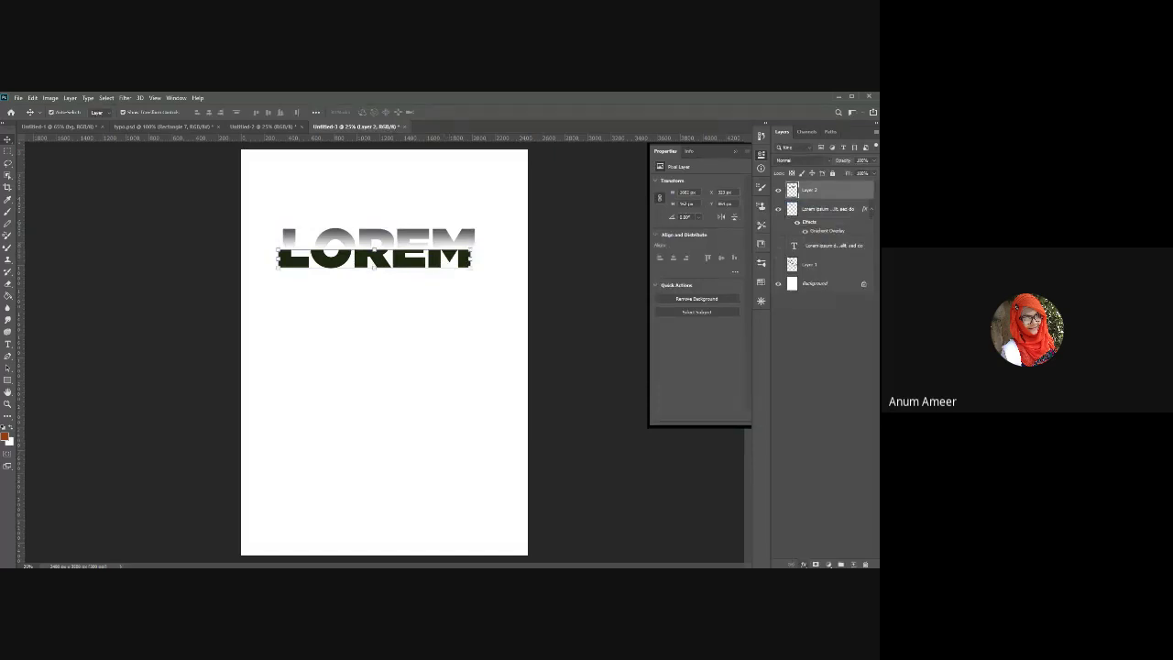
# Add a linear Gradient Overlay to the lower half of LOREM, angled to run from light at the top to dark at the bottom.
pyautogui.doubleClick(834, 189)
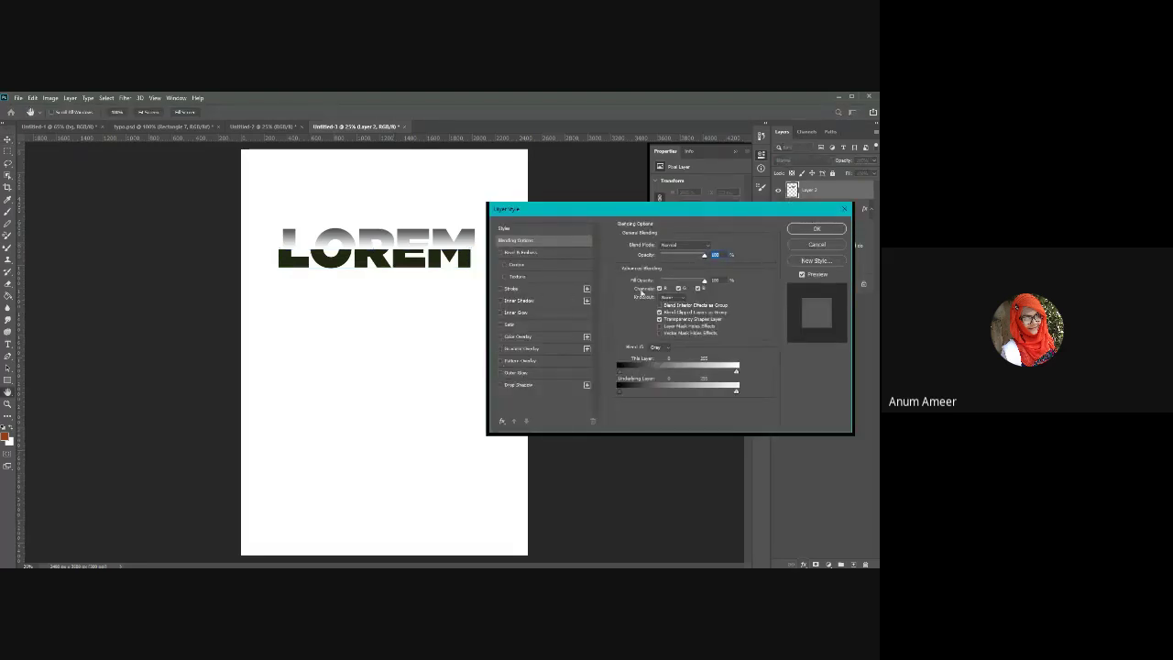
pyautogui.click(522, 349)
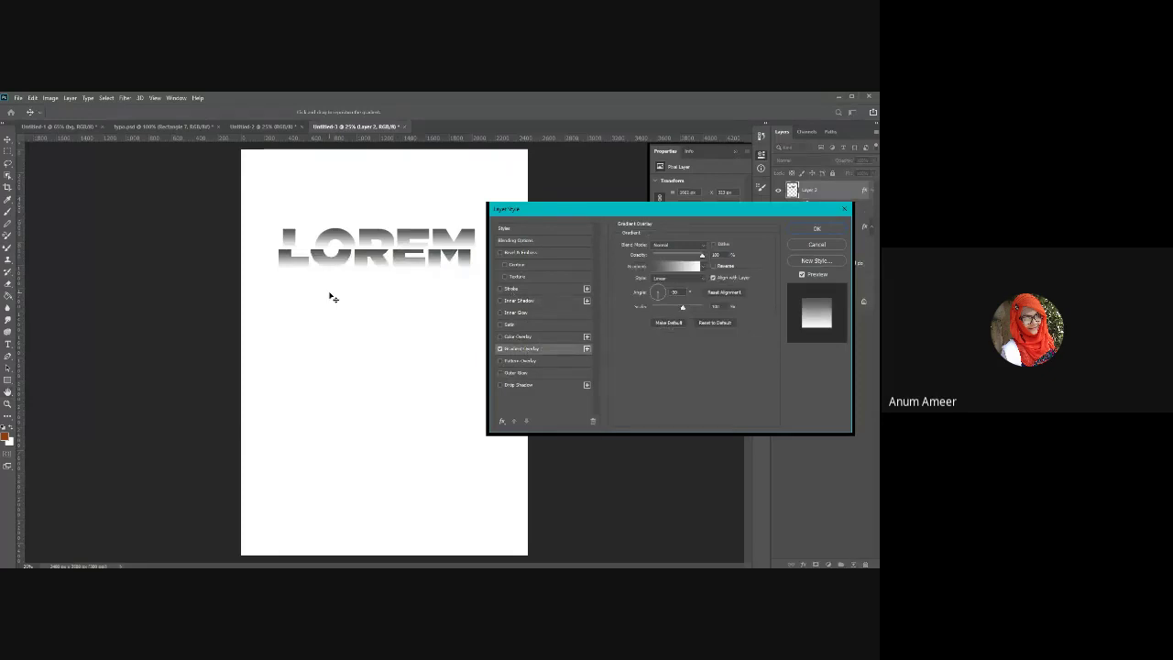
pyautogui.click(658, 292)
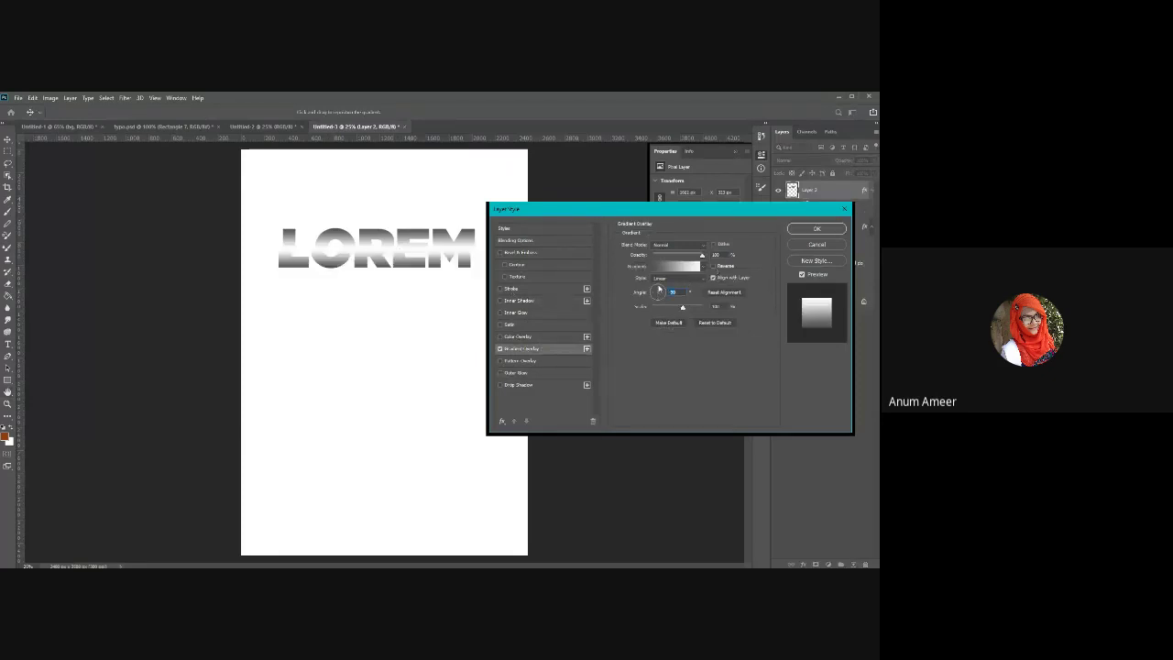
pyautogui.click(817, 228)
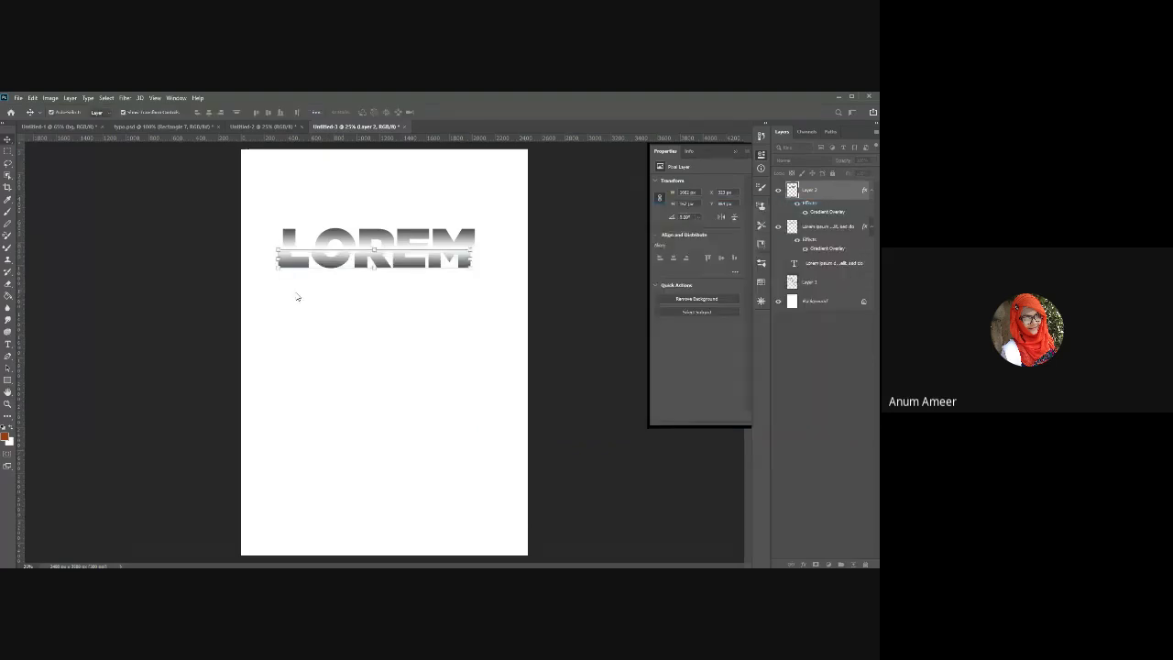
# Nudge the lower half of LOREM slightly up and right to sit closer against the upper half.
pyautogui.press('Down')
pyautogui.press('Down')
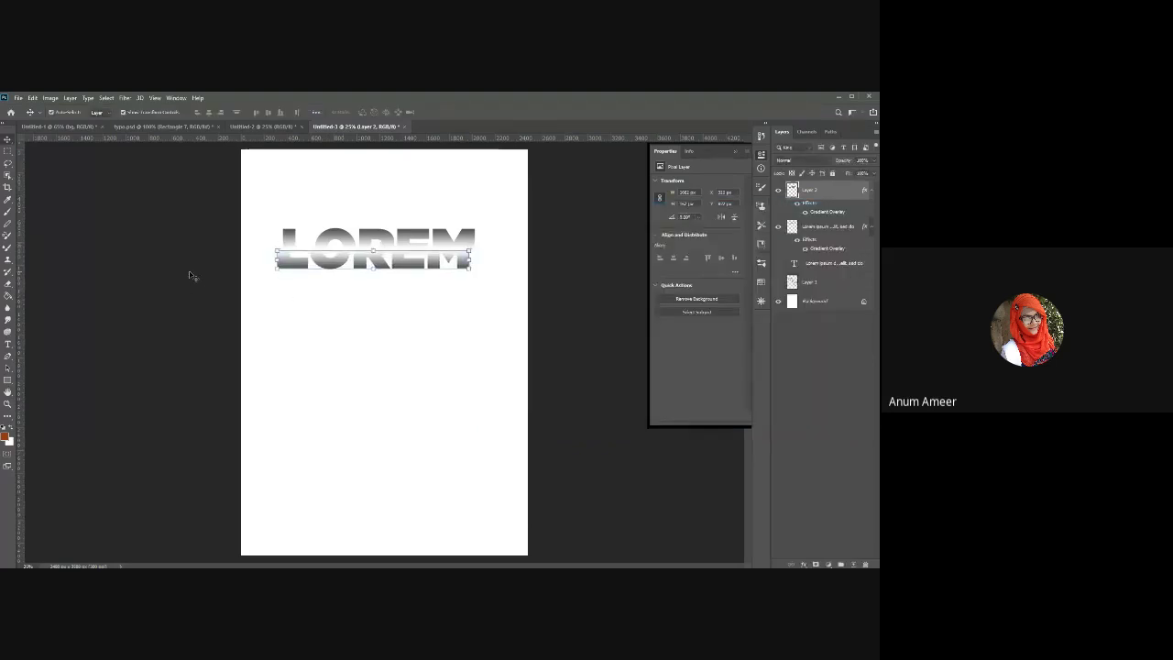
pyautogui.press('Up')
pyautogui.press('Up')
pyautogui.press('Up')
pyautogui.press('Up')
pyautogui.press('Up')
pyautogui.press('Up')
pyautogui.press('Up')
pyautogui.press('Up')
pyautogui.press('Up')
pyautogui.press('Up')
pyautogui.press('Up')
pyautogui.press('Up')
pyautogui.press('Up')
pyautogui.press('Up')
pyautogui.press('Up')
pyautogui.press('Up')
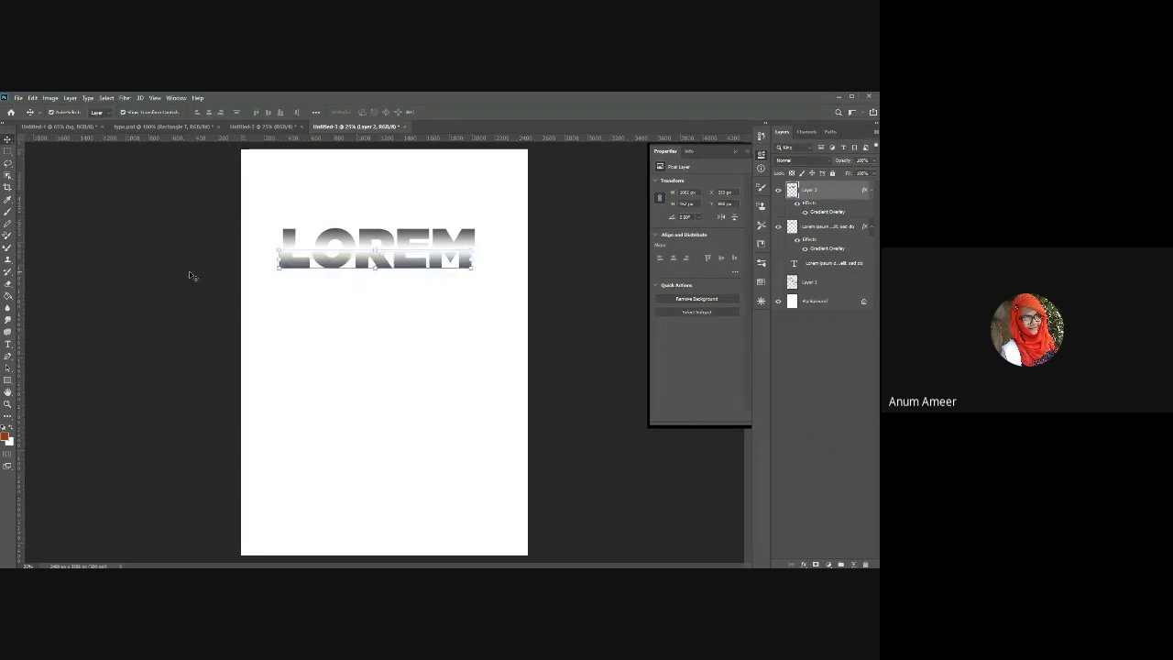
# Draw three narrow upright rectangle shapes with the Rectangle tool on the empty area beside the page.
pyautogui.click(8, 381)
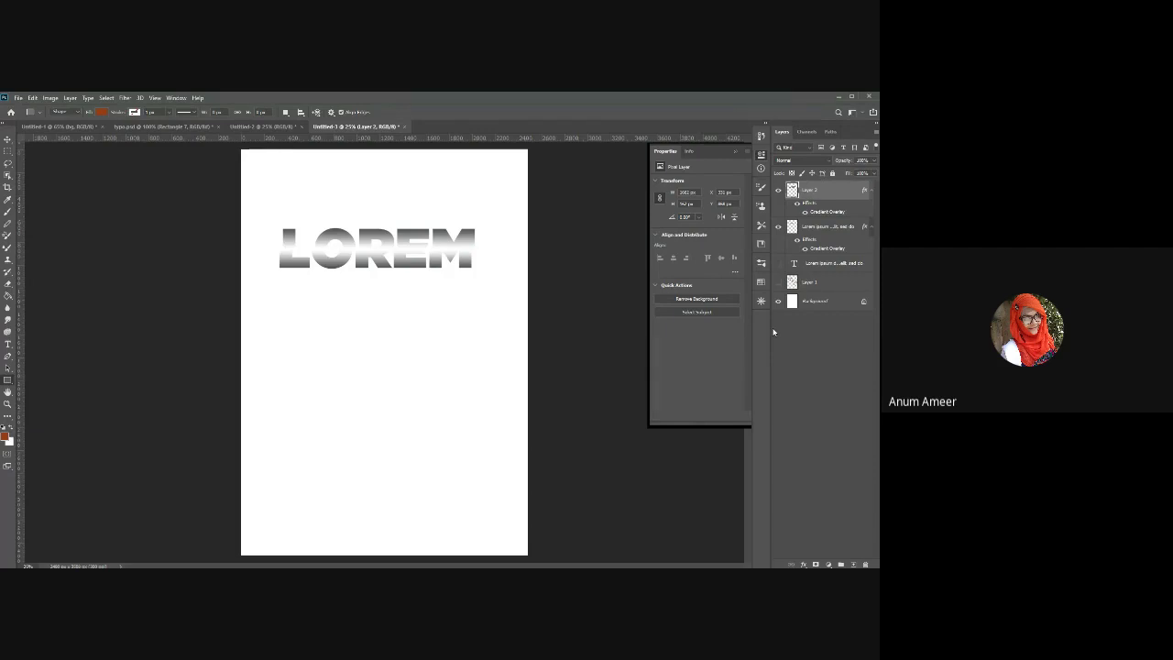
pyautogui.moveTo(125, 199); pyautogui.dragTo(125, 344)
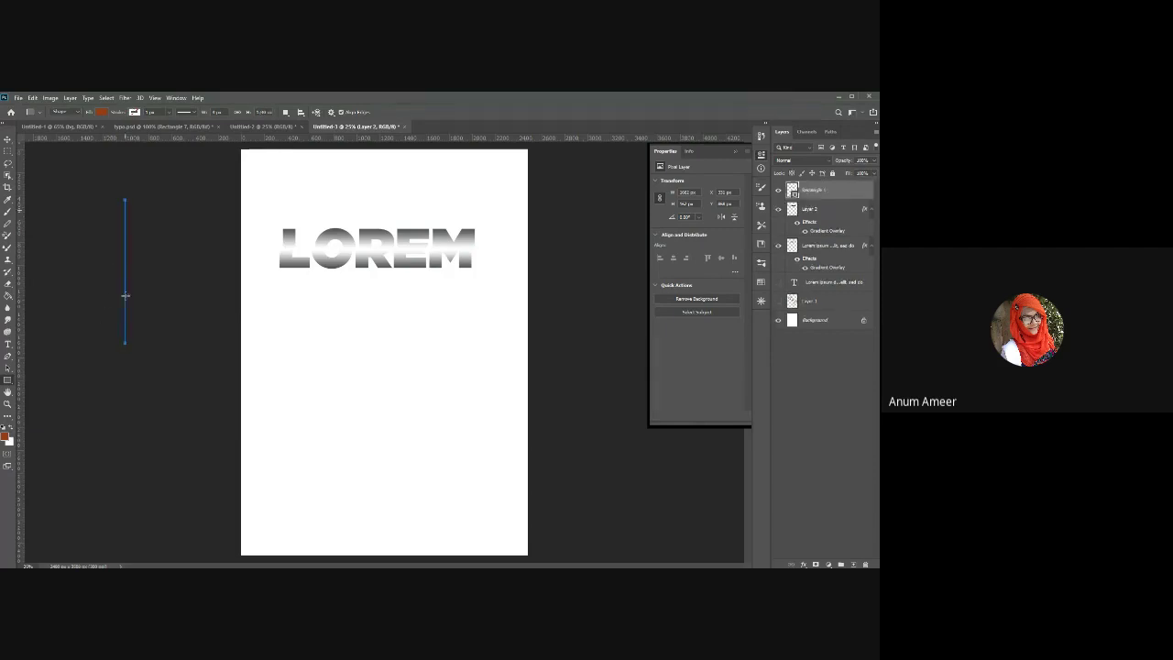
pyautogui.moveTo(136, 249); pyautogui.dragTo(162, 280)
pyautogui.moveTo(159, 343); pyautogui.dragTo(169, 406)
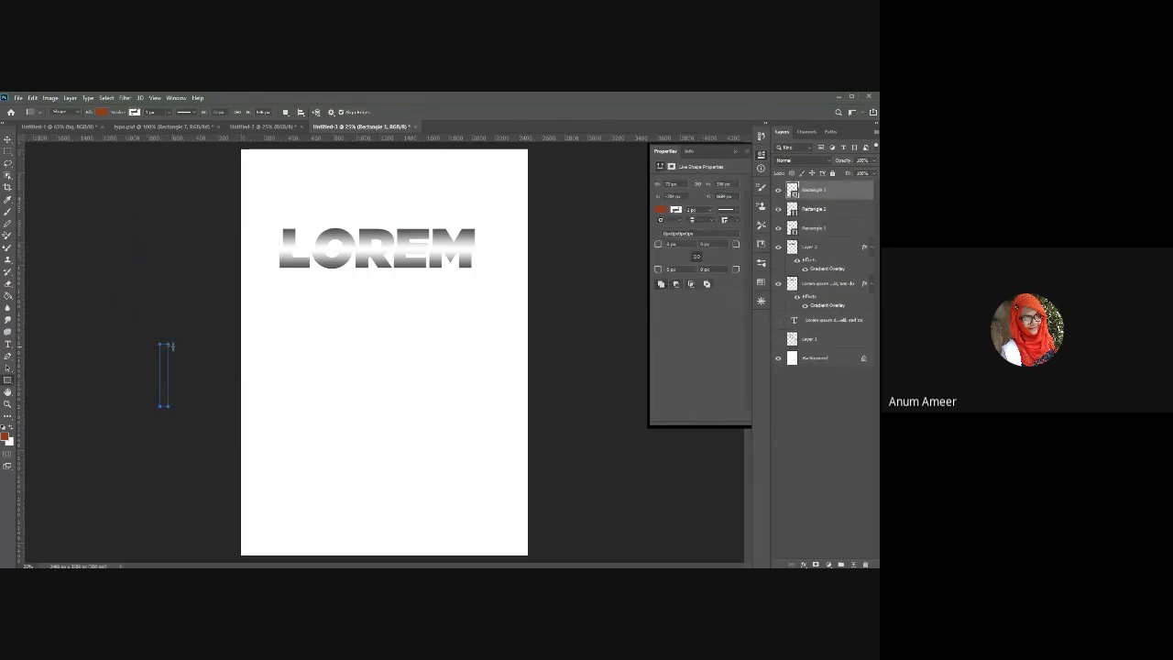